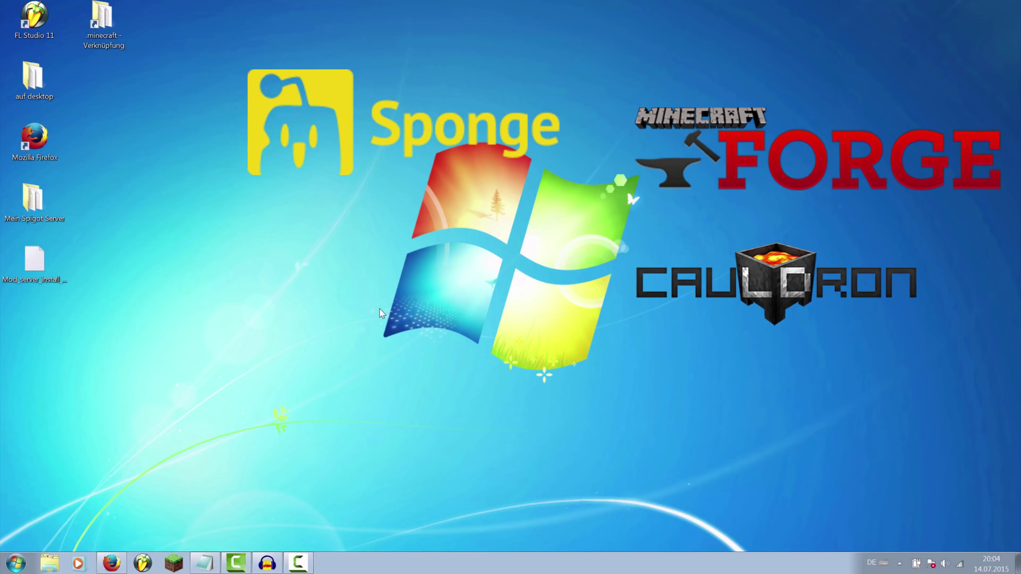
{"action": "left_click", "coordinate": [112, 564]}
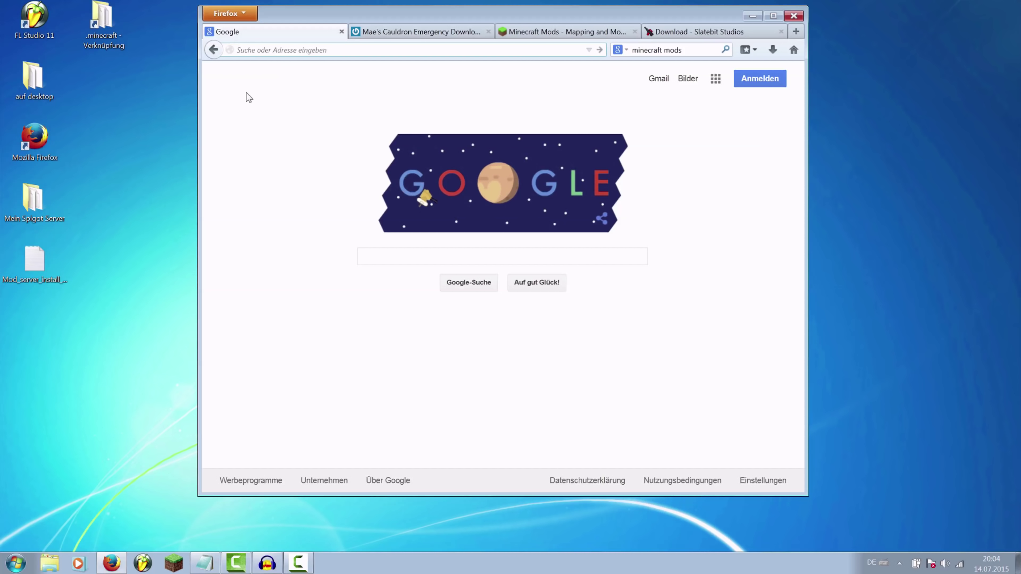
{"action": "left_click", "coordinate": [258, 51]}
{"action": "type", "text": "v"}
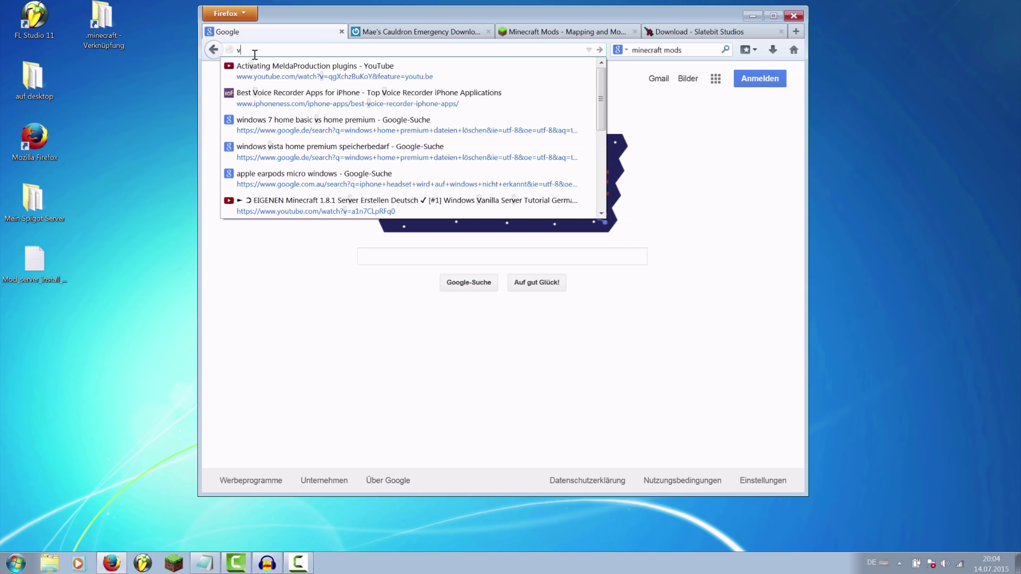
{"action": "key", "text": "BackSpace"}
{"action": "type", "text": "http://files.minecraftforge.net/"}
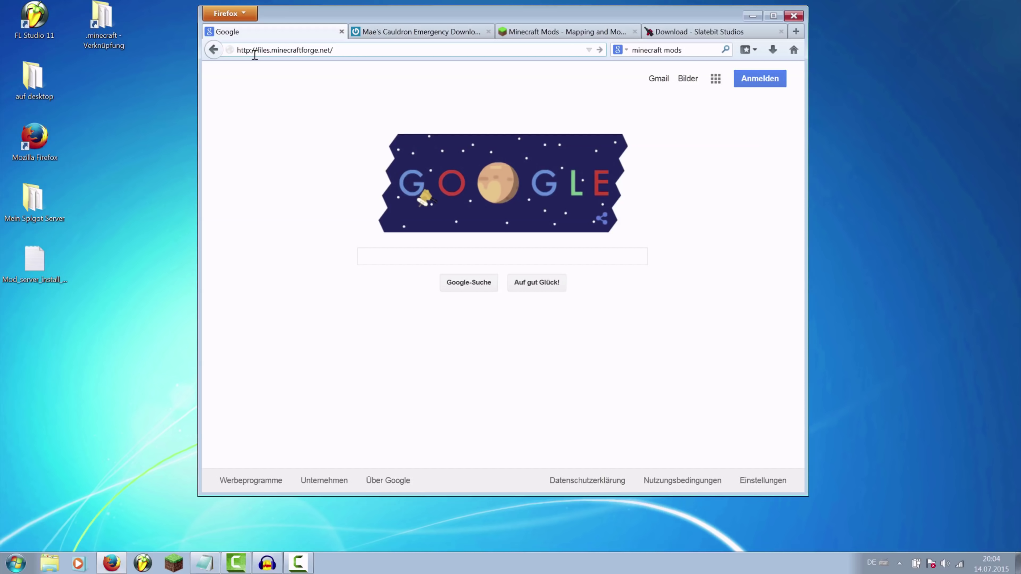
{"action": "key", "text": "Return"}
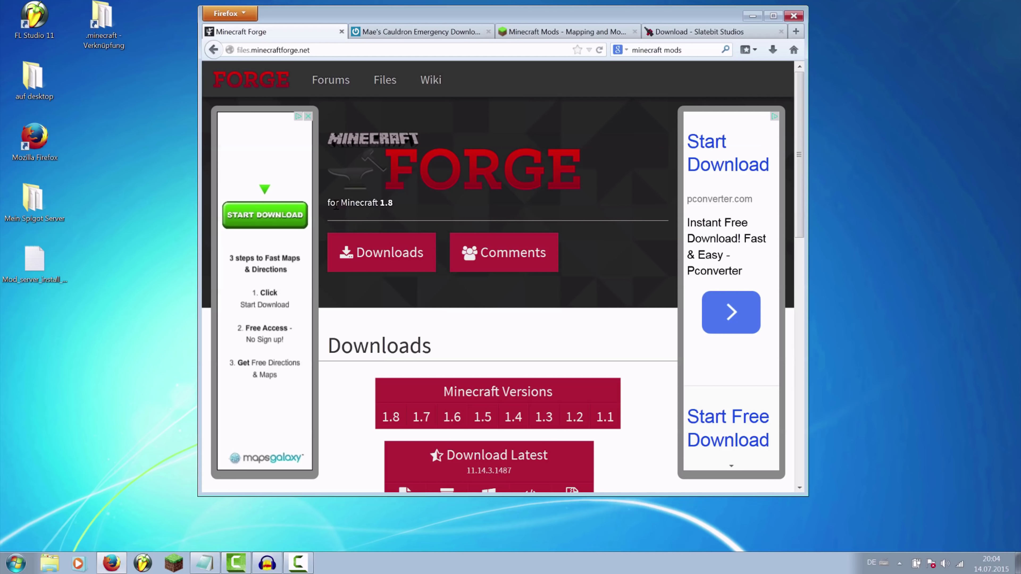
Download the recommended Forge 1.8 Windows installer, version 11.14.3.1450, skipping the advertisement page and saving the file
{"action": "scroll", "coordinate": [405, 184], "scroll_direction": "down", "scroll_amount": 5}
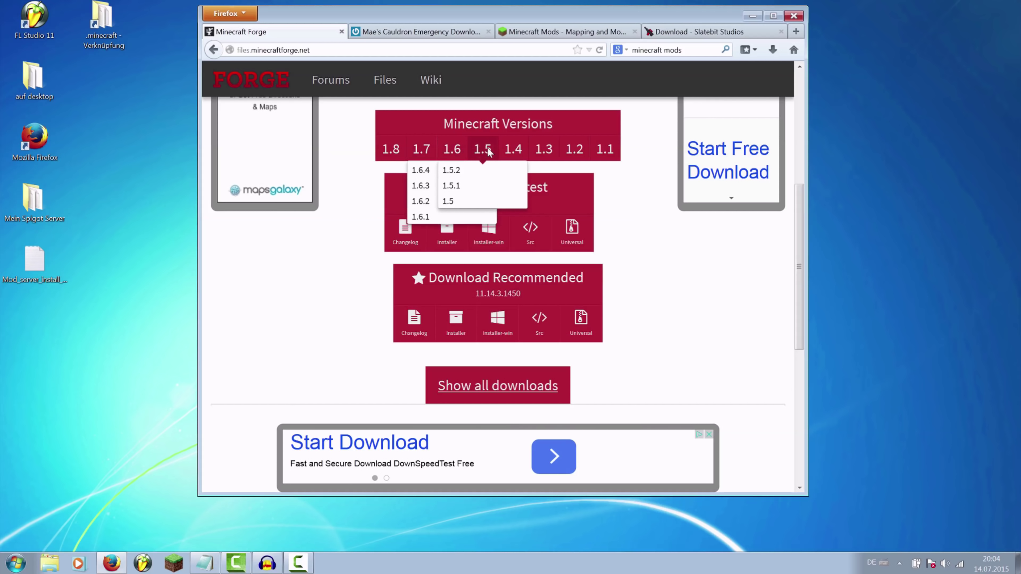
{"action": "mouse_move", "coordinate": [424, 149]}
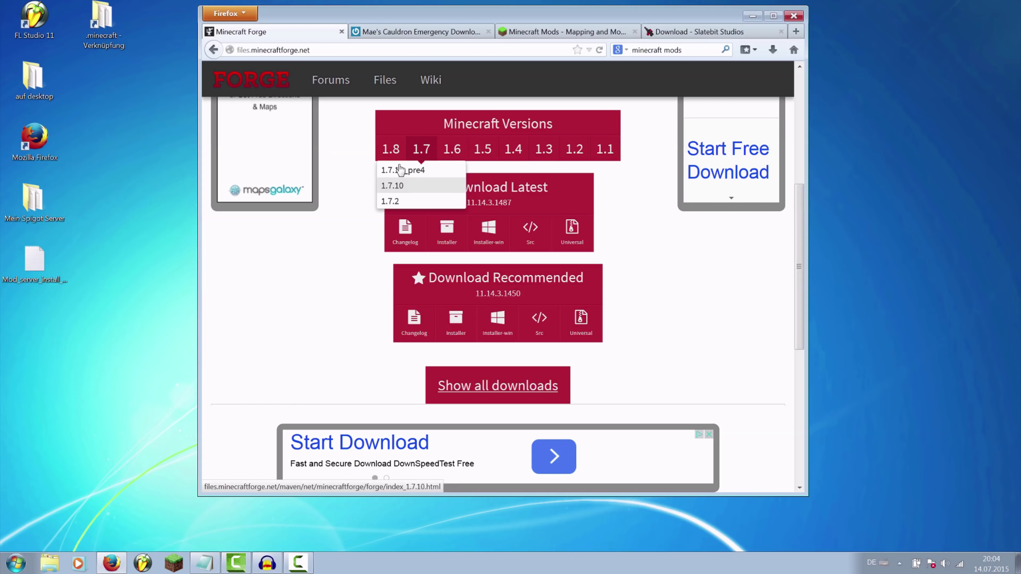
{"action": "mouse_move", "coordinate": [392, 155]}
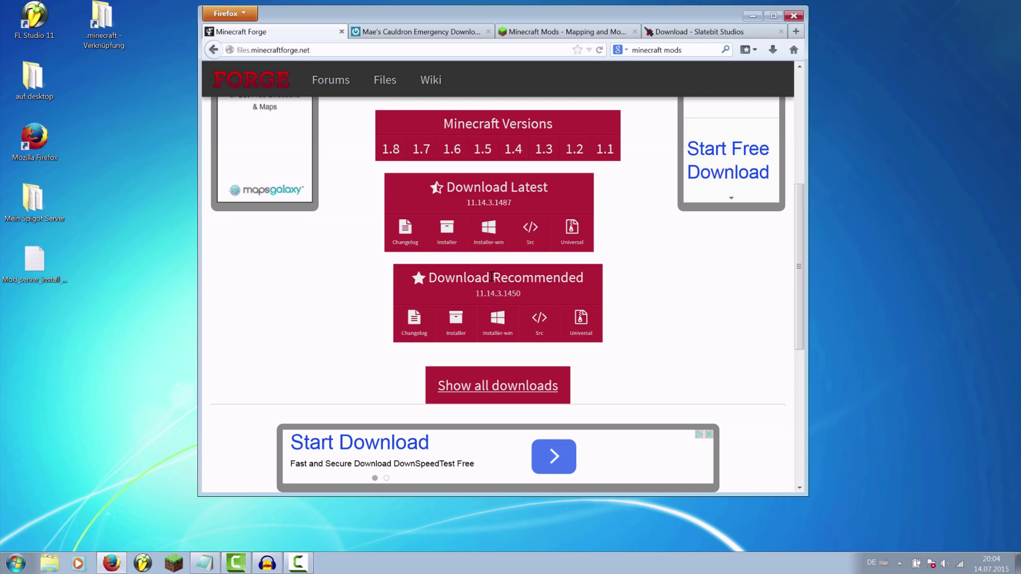
{"action": "left_click_drag", "start_coordinate": [491, 276], "coordinate": [571, 276]}
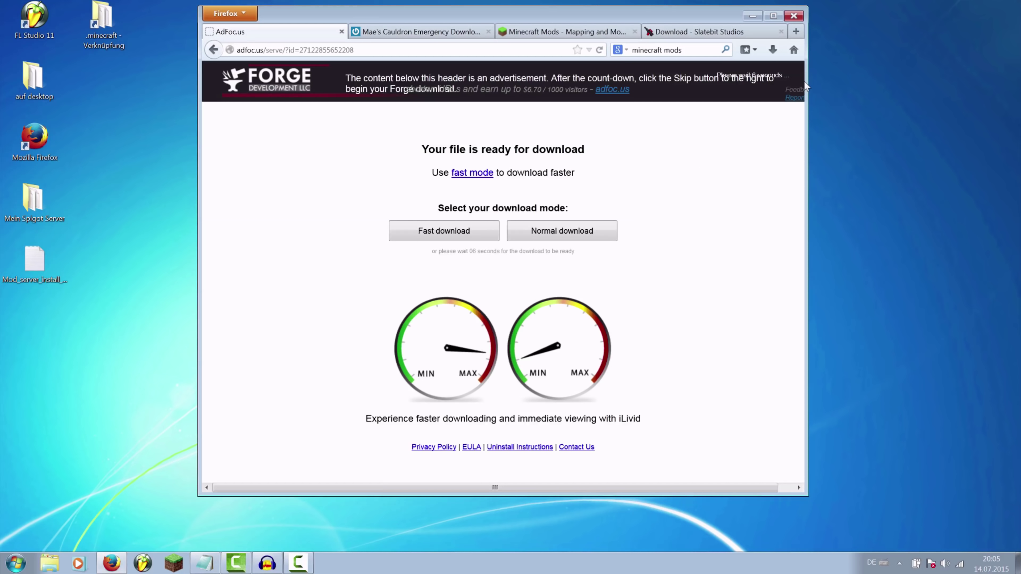
{"action": "left_click_drag", "start_coordinate": [808, 80], "coordinate": [883, 73]}
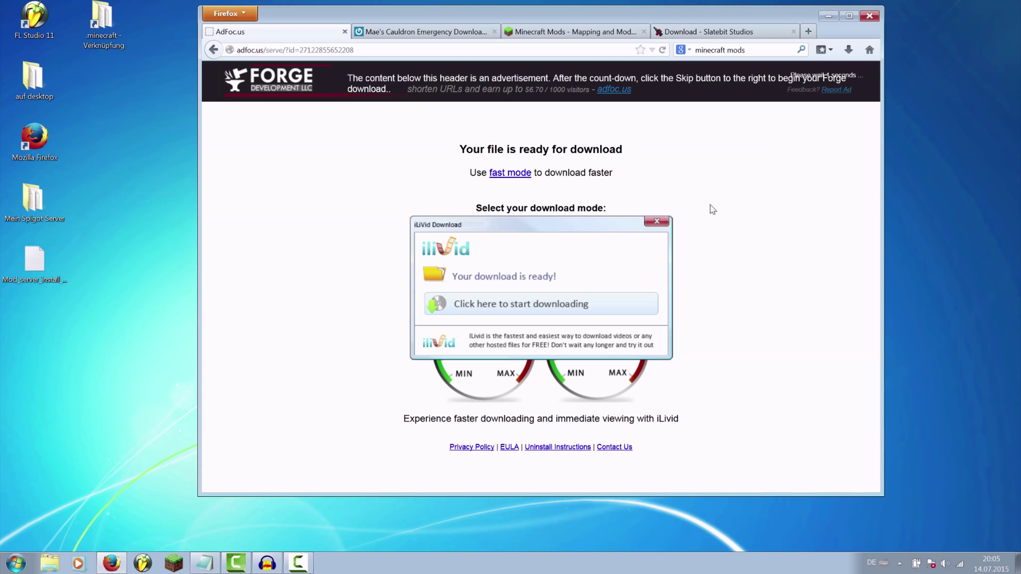
{"action": "left_click", "coordinate": [819, 81]}
{"action": "left_click", "coordinate": [594, 296]}
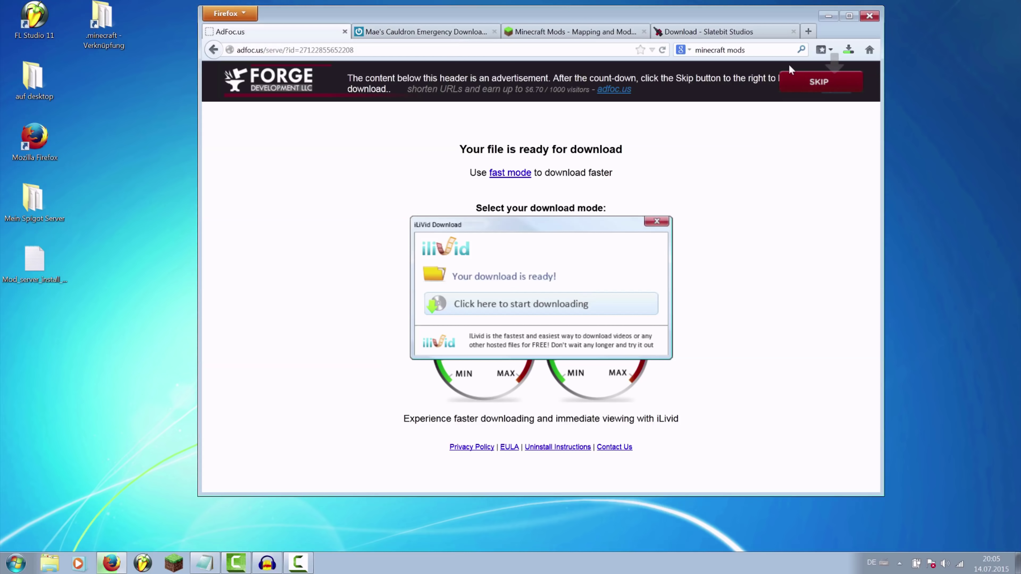
{"action": "left_click", "coordinate": [850, 50]}
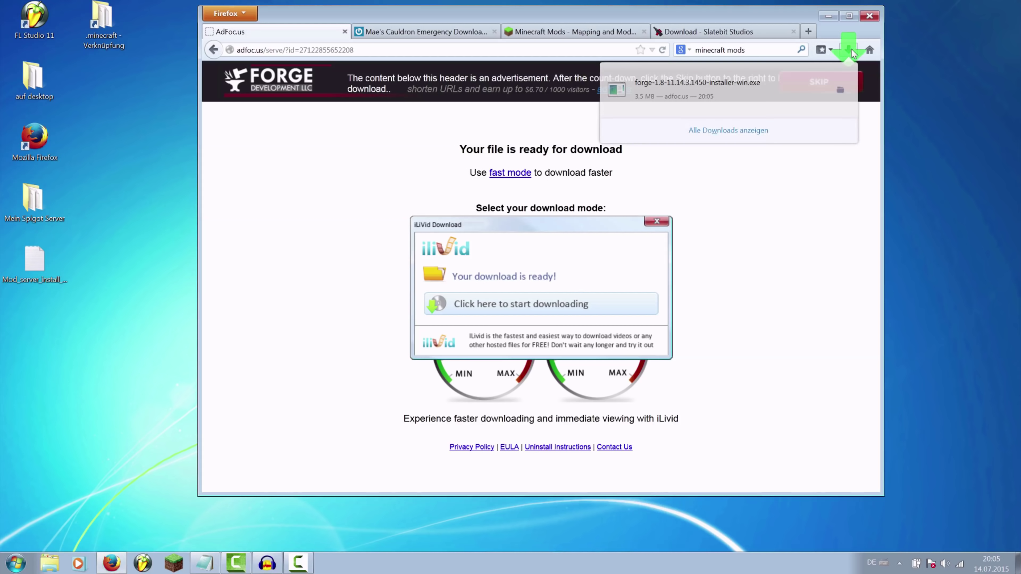
On the already open Mae's Cauldron page, download and save the installer for version 1.7.10-1.1207.01.198
{"action": "left_click", "coordinate": [446, 34]}
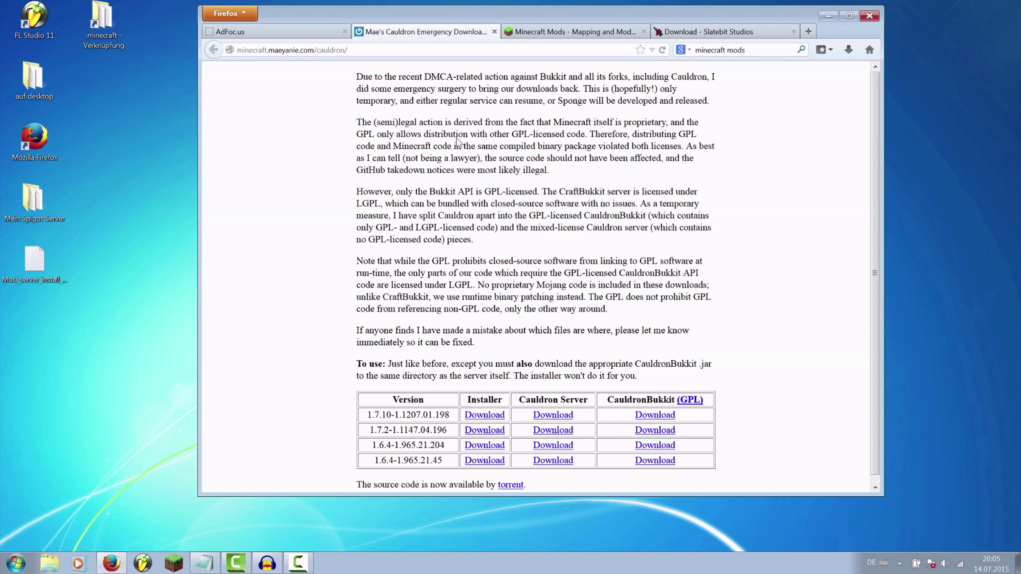
{"action": "scroll", "coordinate": [498, 145], "scroll_direction": "down", "scroll_amount": 1}
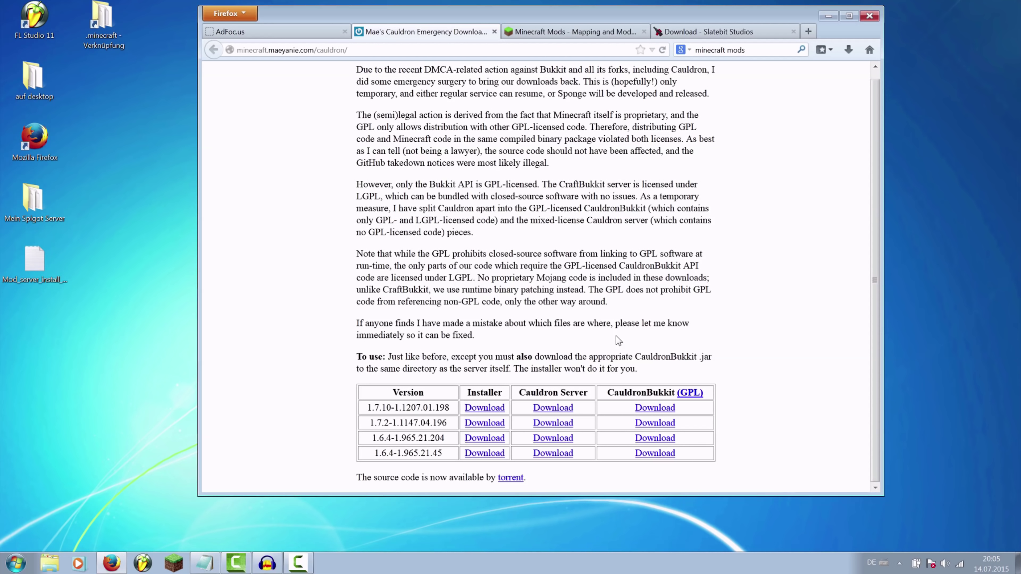
{"action": "left_click_drag", "start_coordinate": [385, 414], "coordinate": [435, 481]}
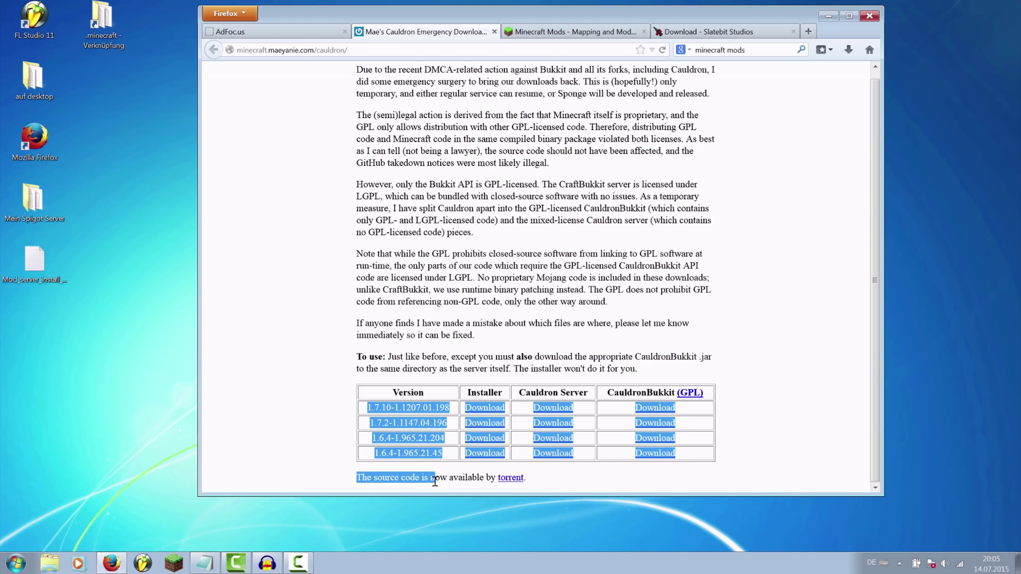
{"action": "left_click", "coordinate": [551, 298]}
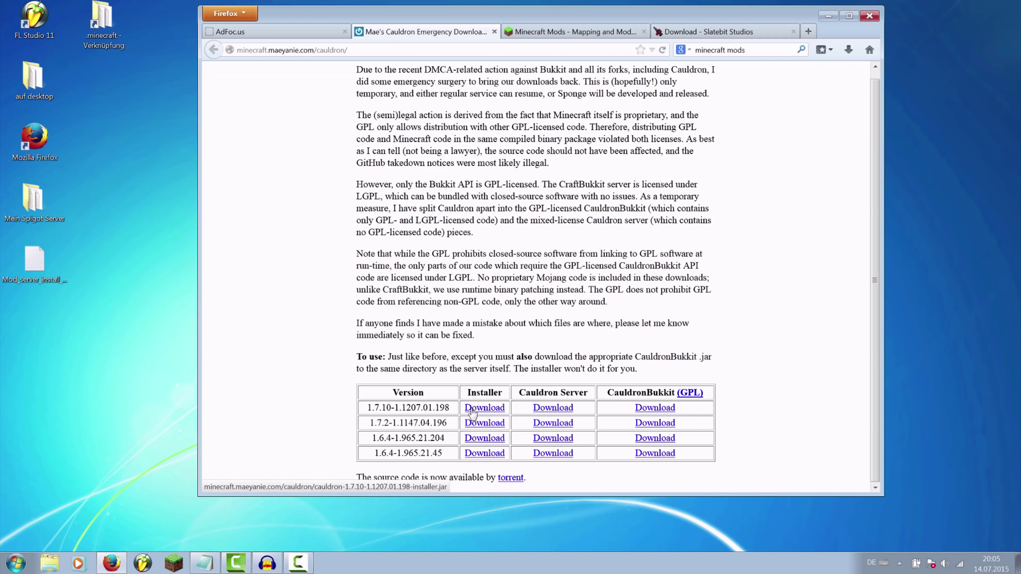
{"action": "left_click_drag", "start_coordinate": [367, 408], "coordinate": [444, 407]}
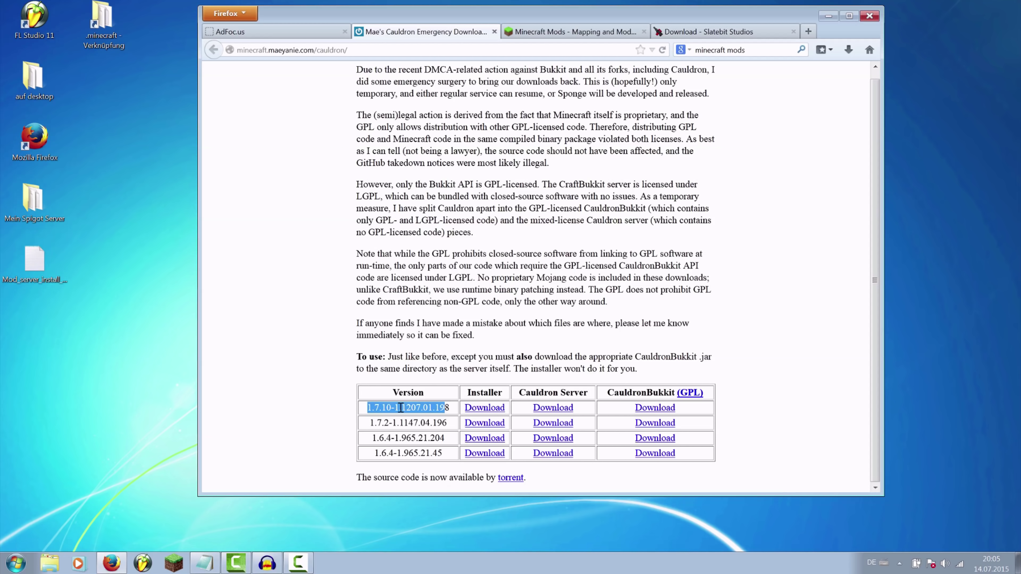
{"action": "left_click", "coordinate": [478, 408]}
{"action": "left_click", "coordinate": [593, 295]}
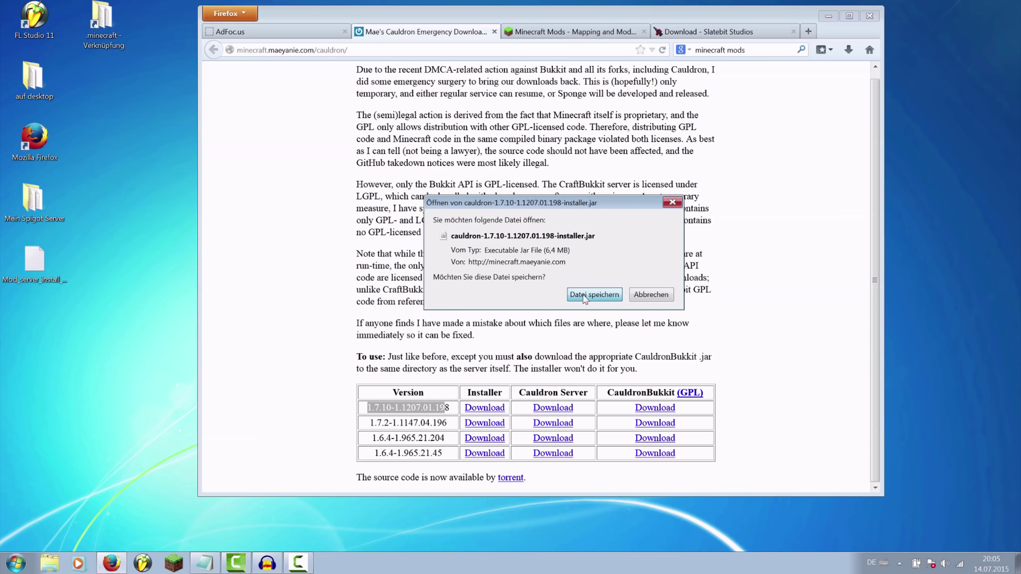
Download and save the matching CauldronBukkit jar for version 1.7.10-1.1207.01.198
{"action": "left_click", "coordinate": [540, 380]}
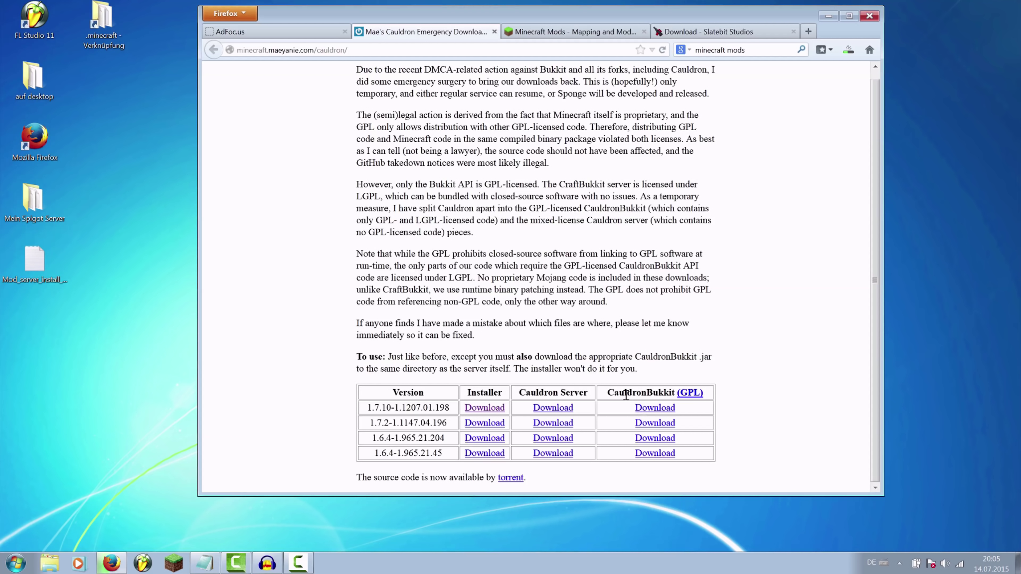
{"action": "left_click", "coordinate": [647, 408]}
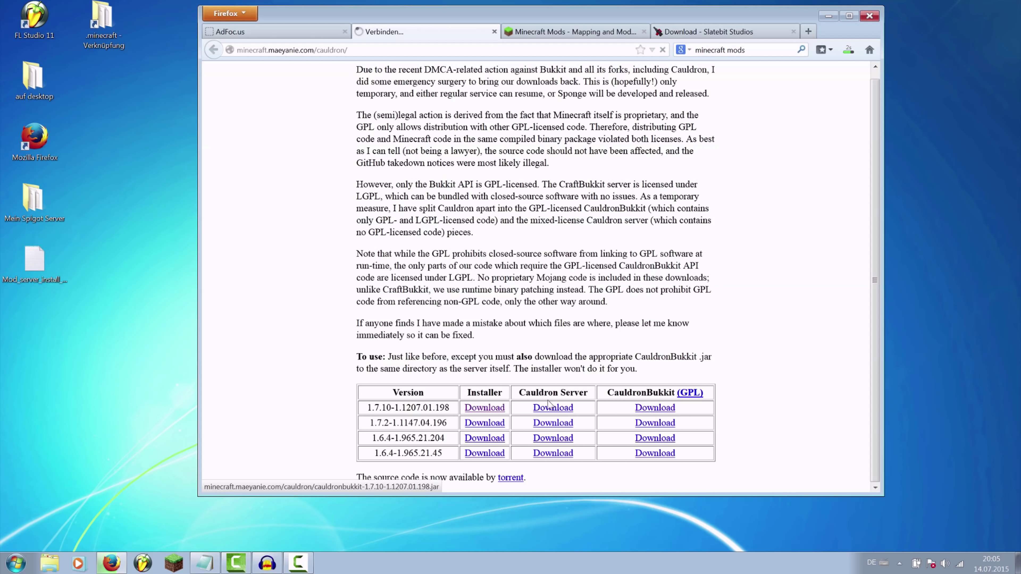
{"action": "left_click", "coordinate": [594, 294]}
Put the downloaded CauldronBukkit jar, Cauldron installer and Forge installer on the desktop, and minimize the browser
{"action": "left_click", "coordinate": [765, 17]}
{"action": "left_click_drag", "start_coordinate": [764, 17], "coordinate": [801, 138]}
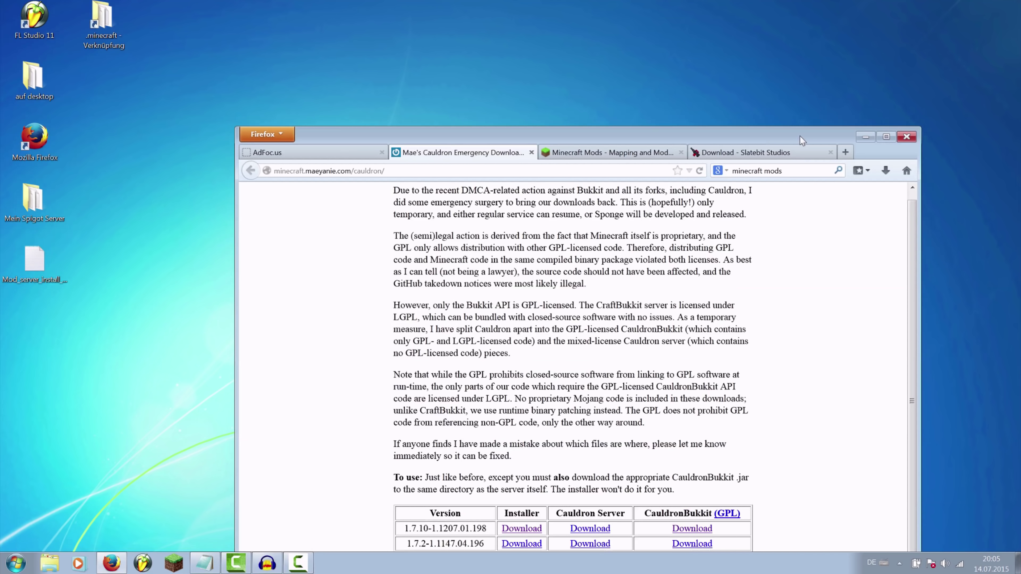
{"action": "left_click", "coordinate": [886, 171]}
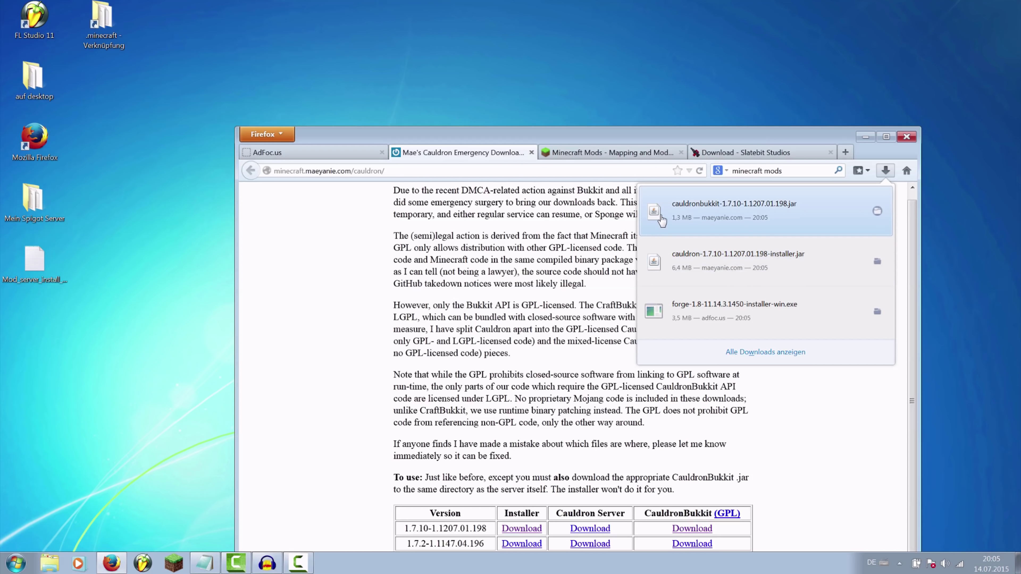
{"action": "left_click_drag", "start_coordinate": [656, 215], "coordinate": [669, 25]}
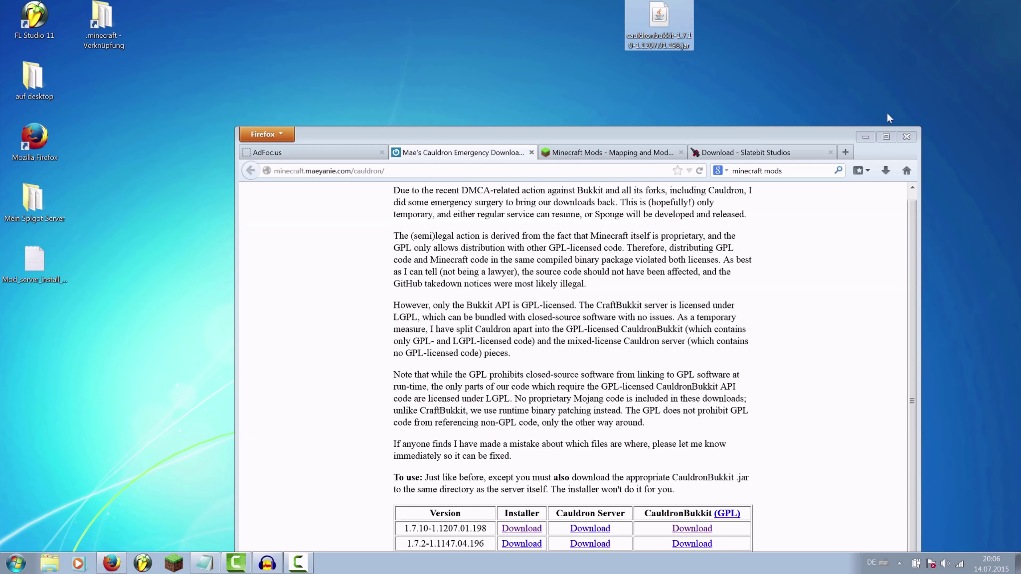
{"action": "left_click", "coordinate": [885, 171]}
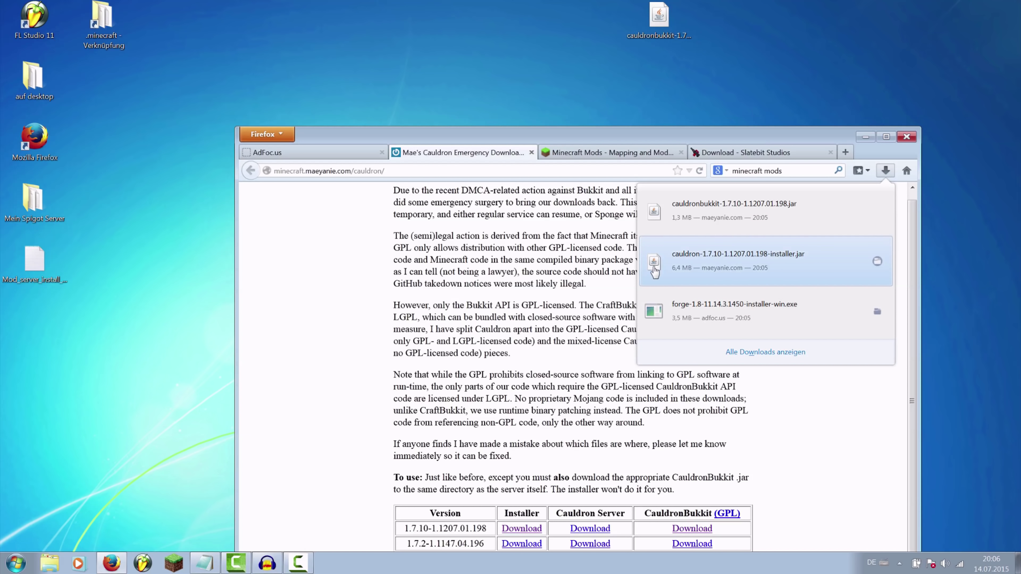
{"action": "left_click_drag", "start_coordinate": [654, 264], "coordinate": [737, 42]}
{"action": "left_click", "coordinate": [886, 172]}
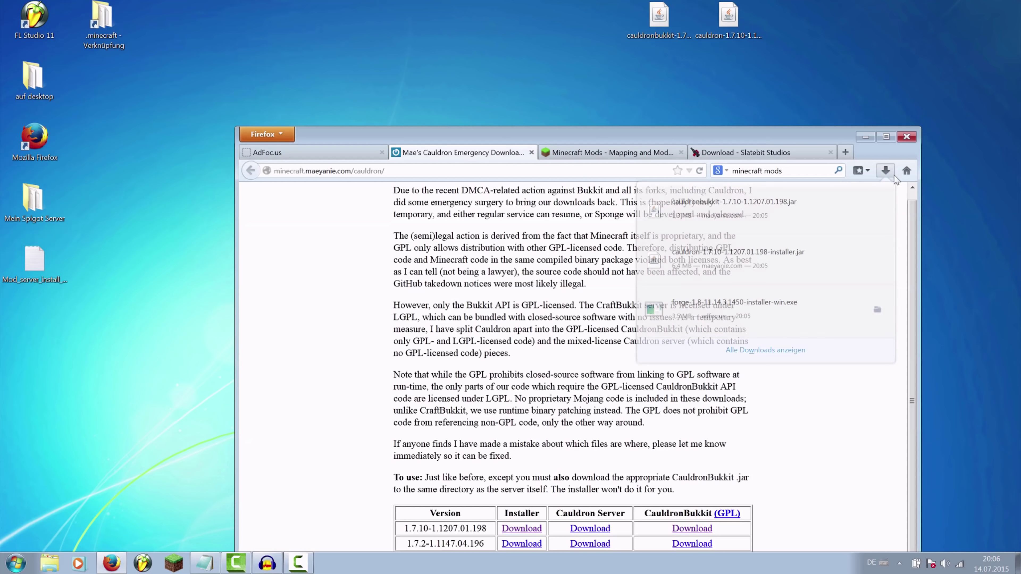
{"action": "left_click_drag", "start_coordinate": [577, 257], "coordinate": [396, 43]}
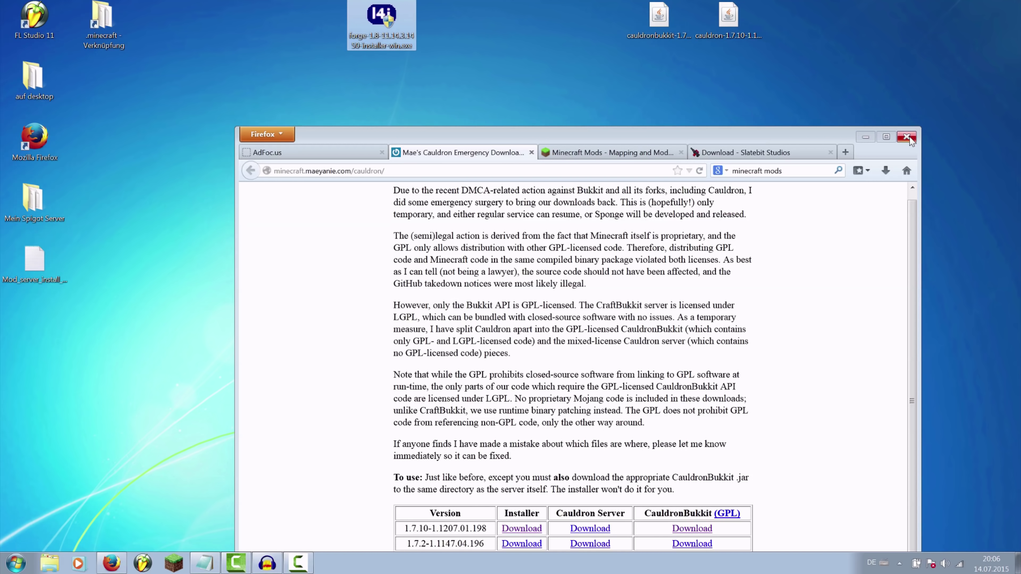
{"action": "left_click", "coordinate": [864, 138]}
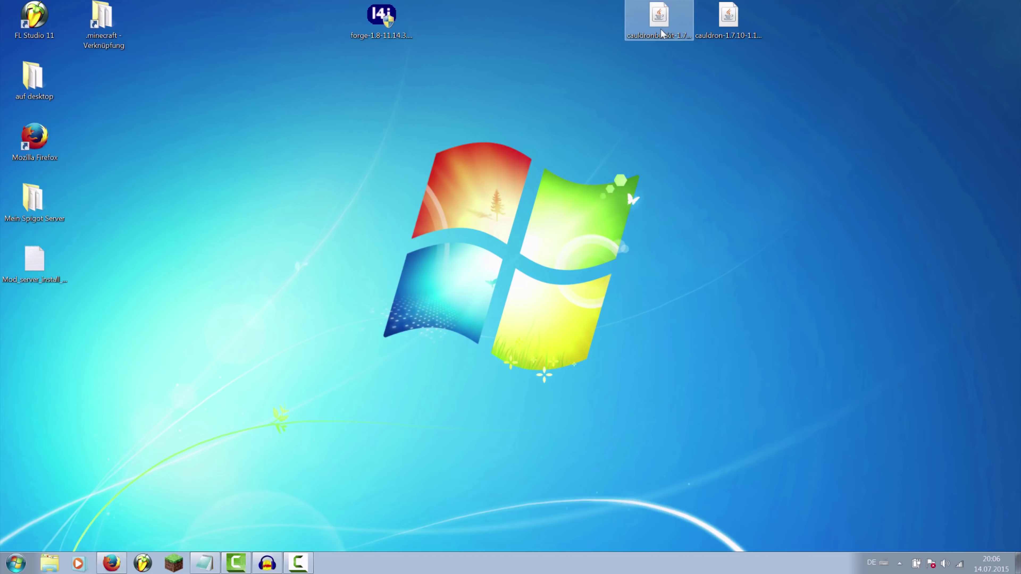
{"action": "left_click", "coordinate": [385, 38]}
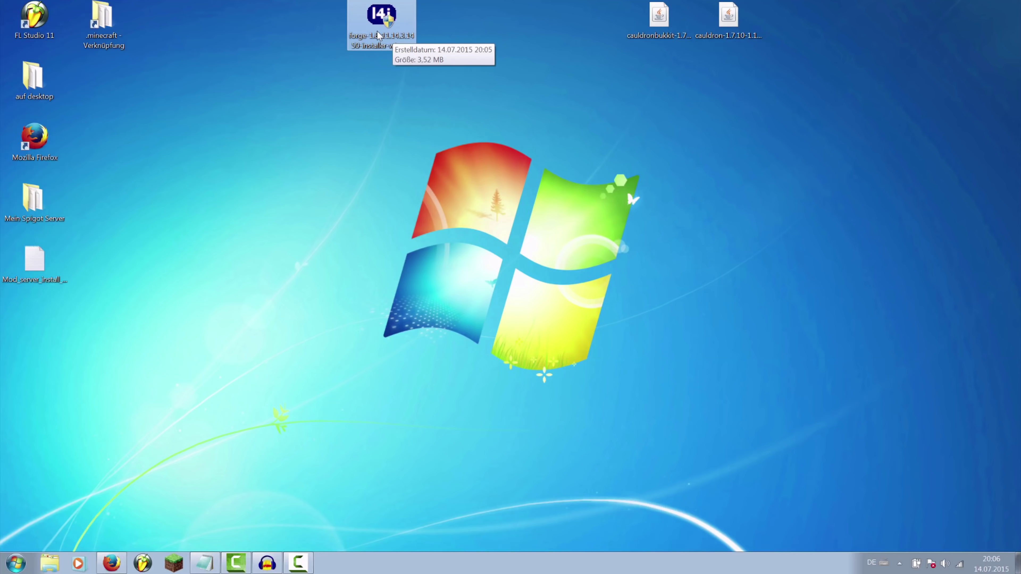
{"action": "right_click", "coordinate": [385, 29]}
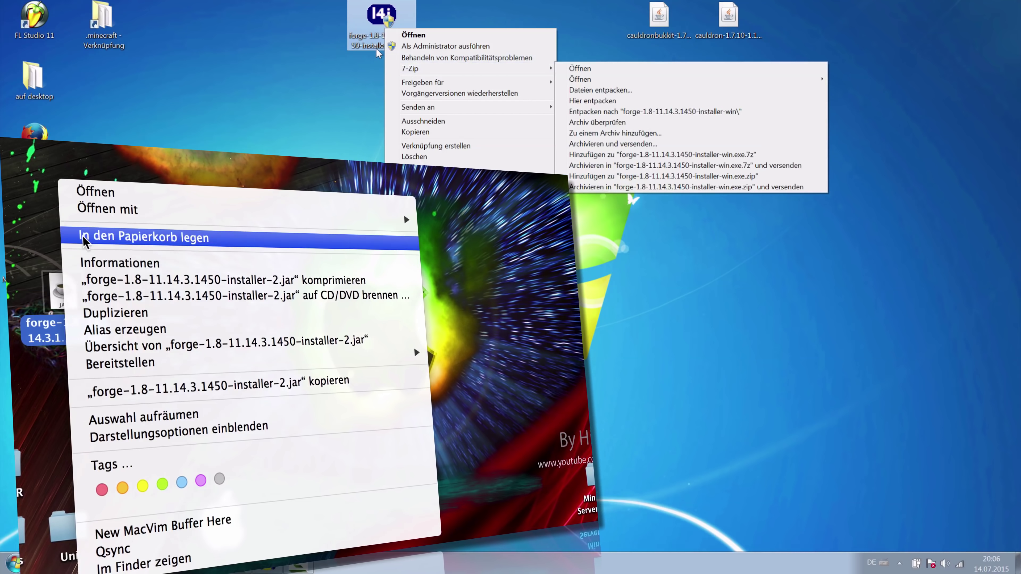
{"action": "left_click", "coordinate": [373, 66]}
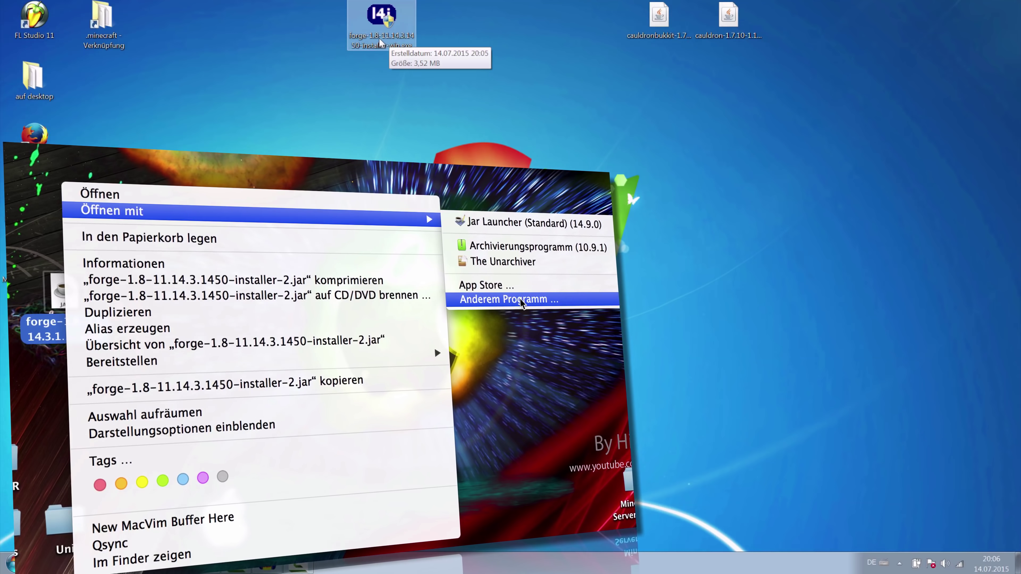
{"action": "left_click", "coordinate": [676, 39]}
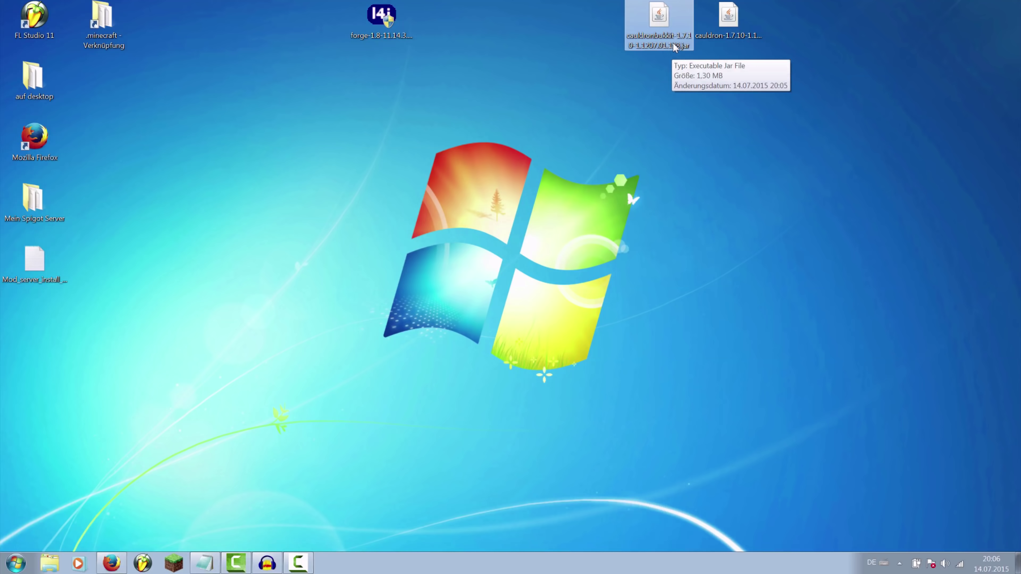
{"action": "left_click", "coordinate": [727, 49]}
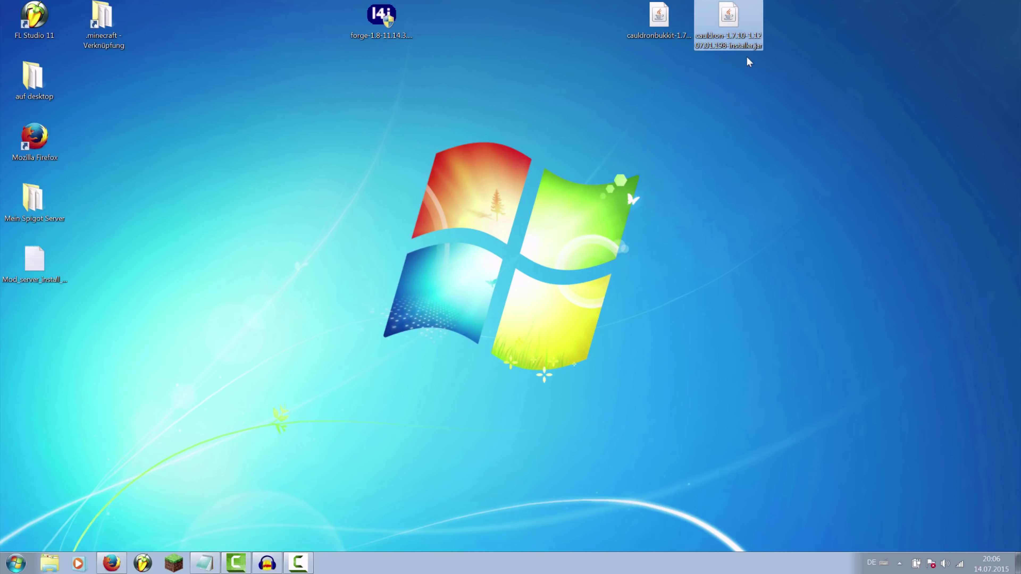
Check which program is offered for opening the Cauldron 1.7.10 installer jar, and dismiss the choice without changing it
{"action": "right_click", "coordinate": [735, 30]}
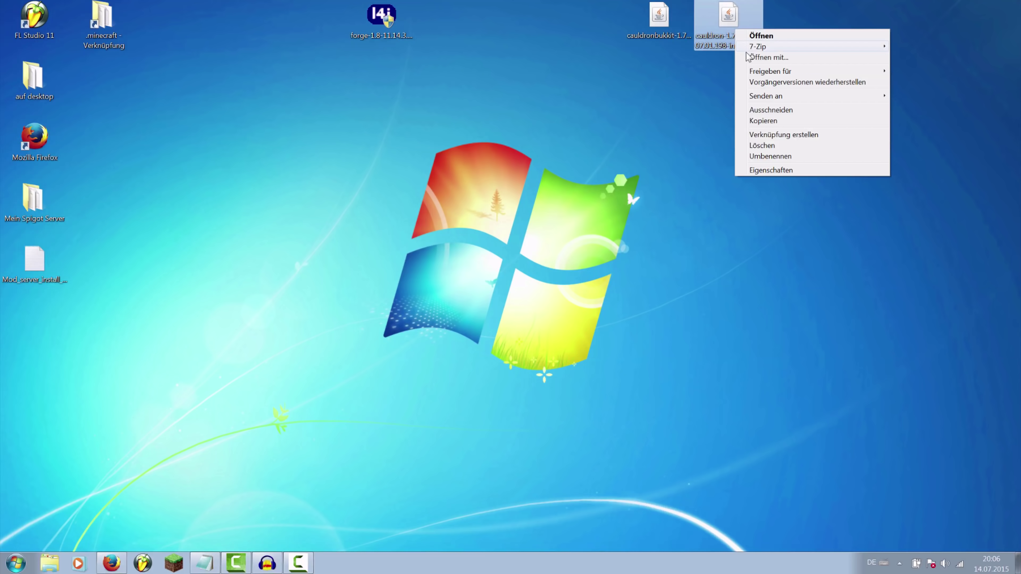
{"action": "left_click", "coordinate": [764, 59]}
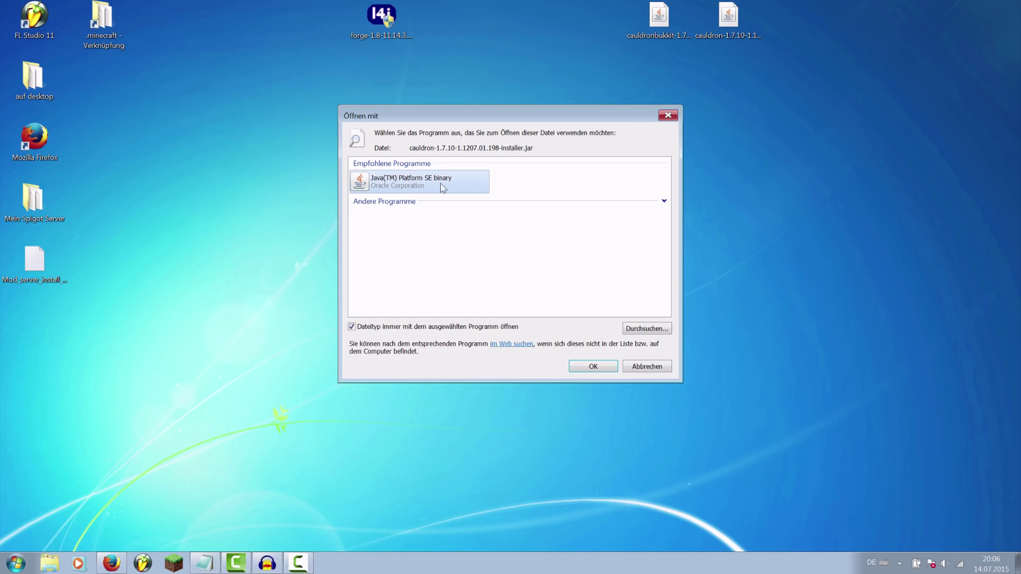
{"action": "left_click", "coordinate": [669, 117]}
{"action": "left_click", "coordinate": [728, 27]}
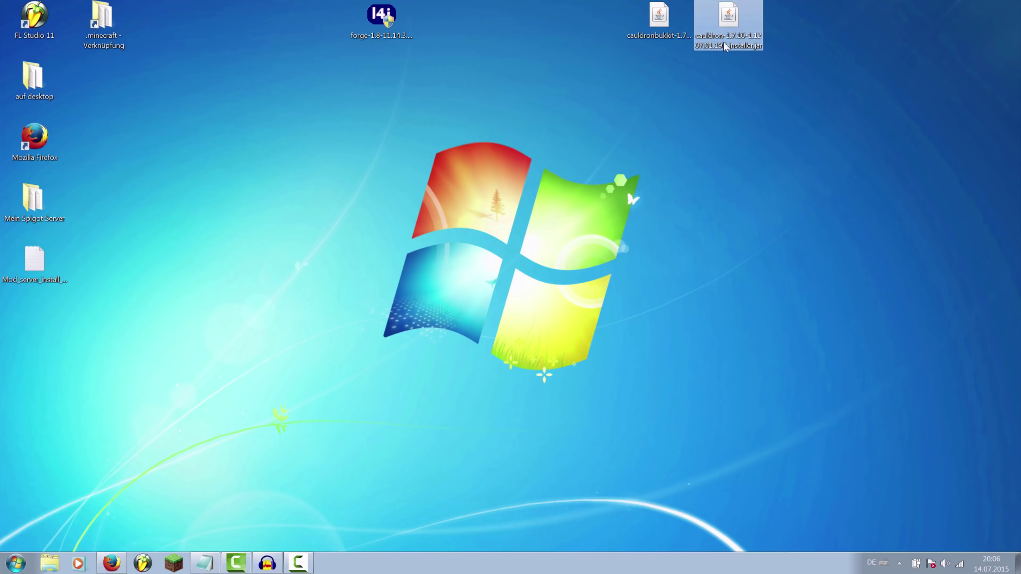
{"action": "left_click", "coordinate": [389, 25]}
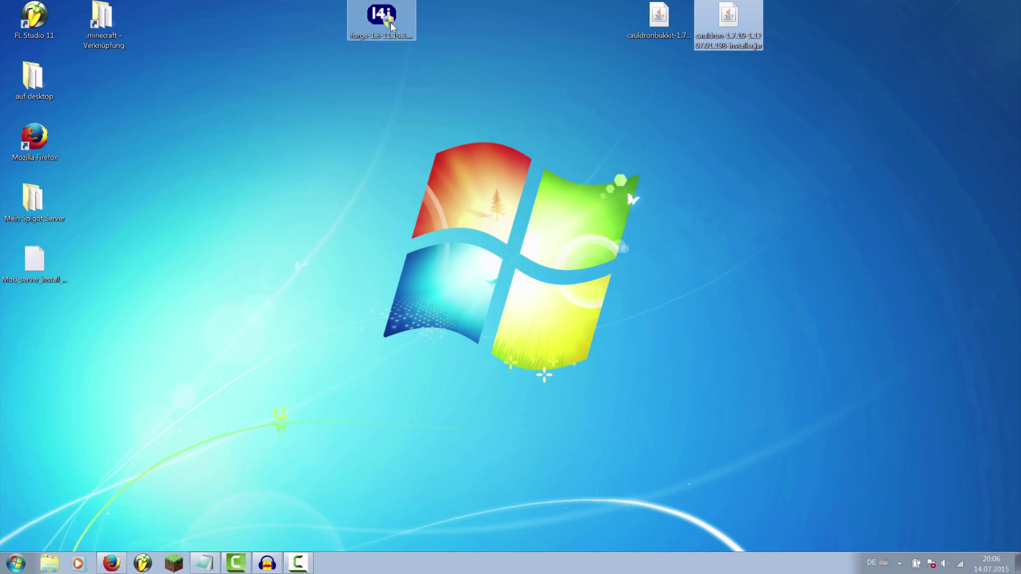
Run the Forge 1.8 installer from the desktop and choose to install the server
{"action": "double_click", "coordinate": [382, 18]}
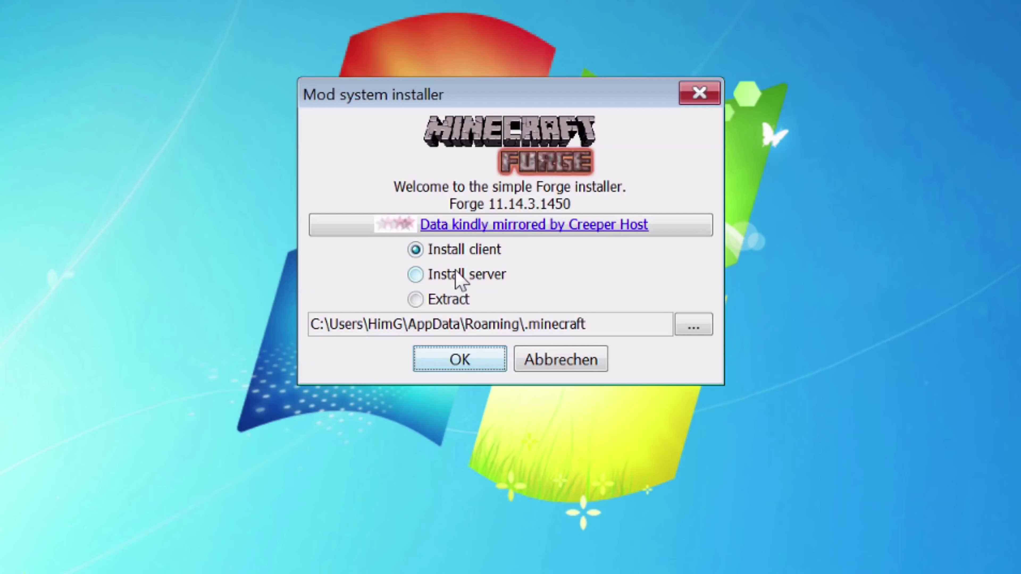
{"action": "left_click", "coordinate": [462, 267]}
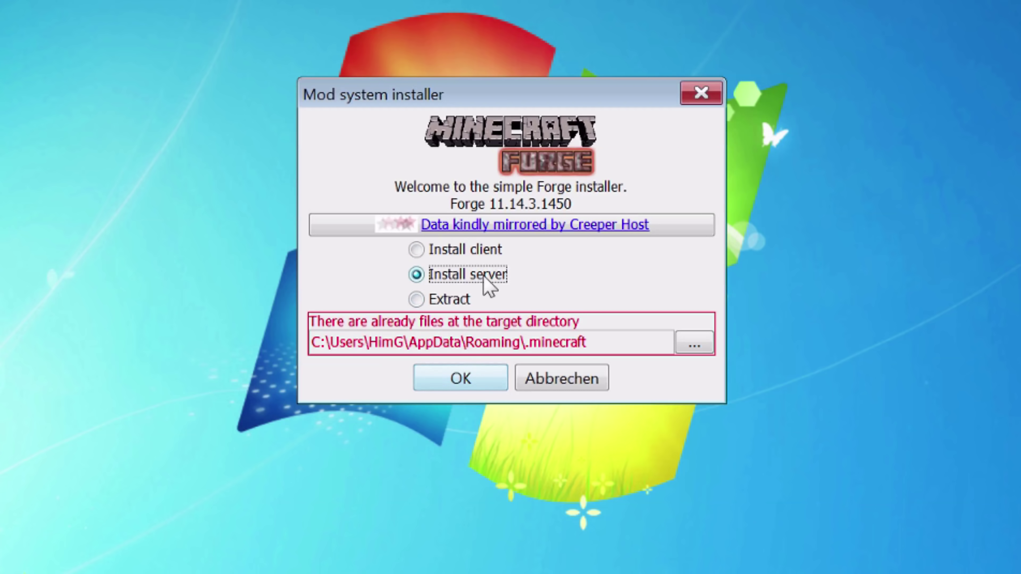
{"action": "left_click", "coordinate": [462, 251]}
{"action": "left_click", "coordinate": [466, 275]}
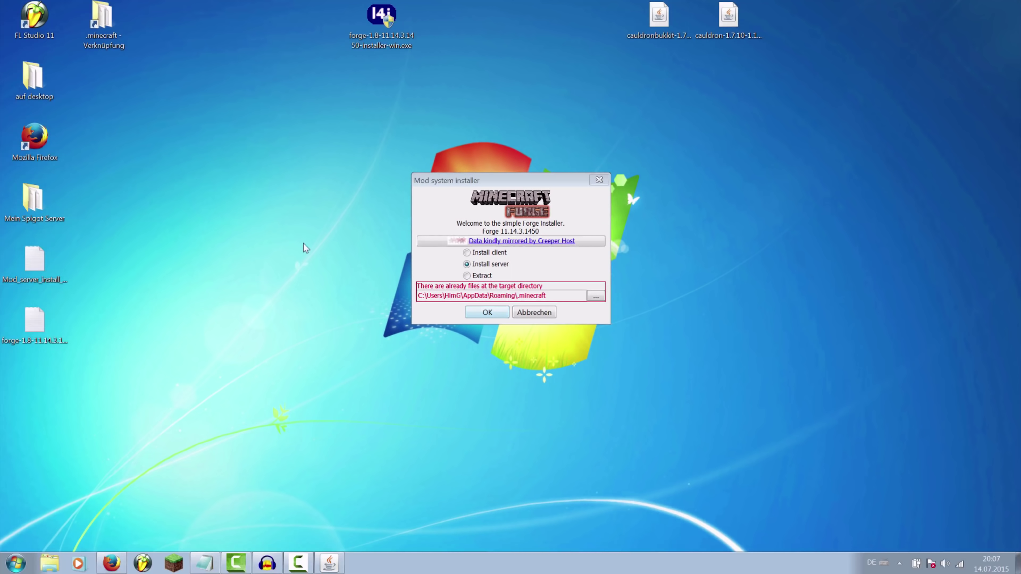
Create a new folder on the desktop named Forge_Sponge_Server
{"action": "right_click", "coordinate": [263, 184]}
{"action": "mouse_move", "coordinate": [287, 291]}
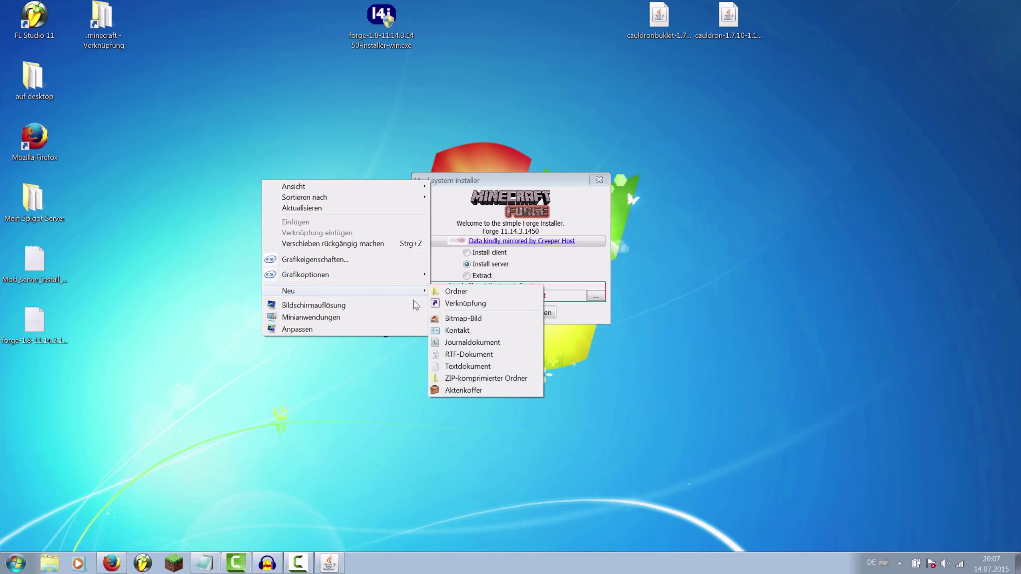
{"action": "left_click", "coordinate": [450, 296]}
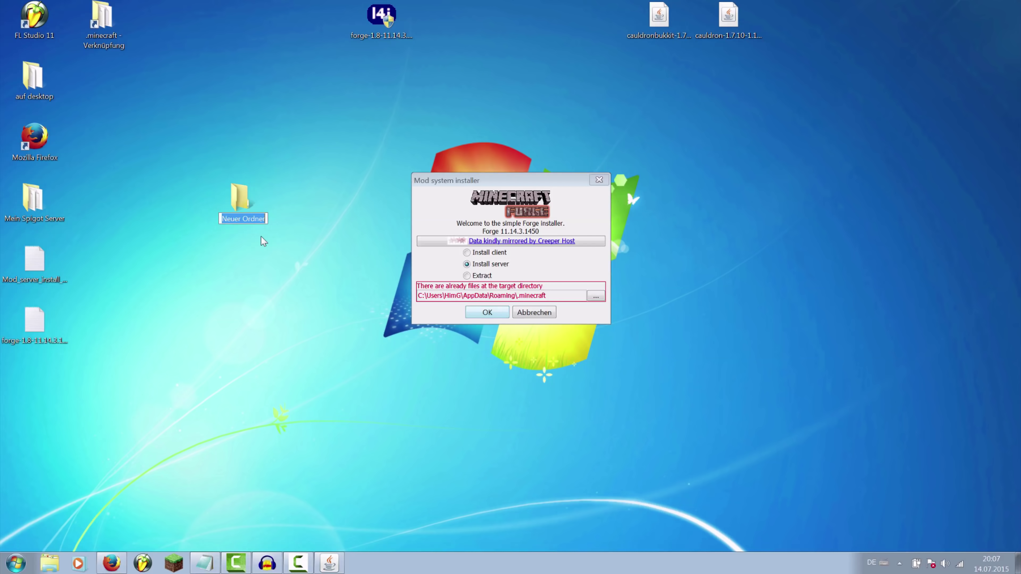
{"action": "type", "text": "Forge"}
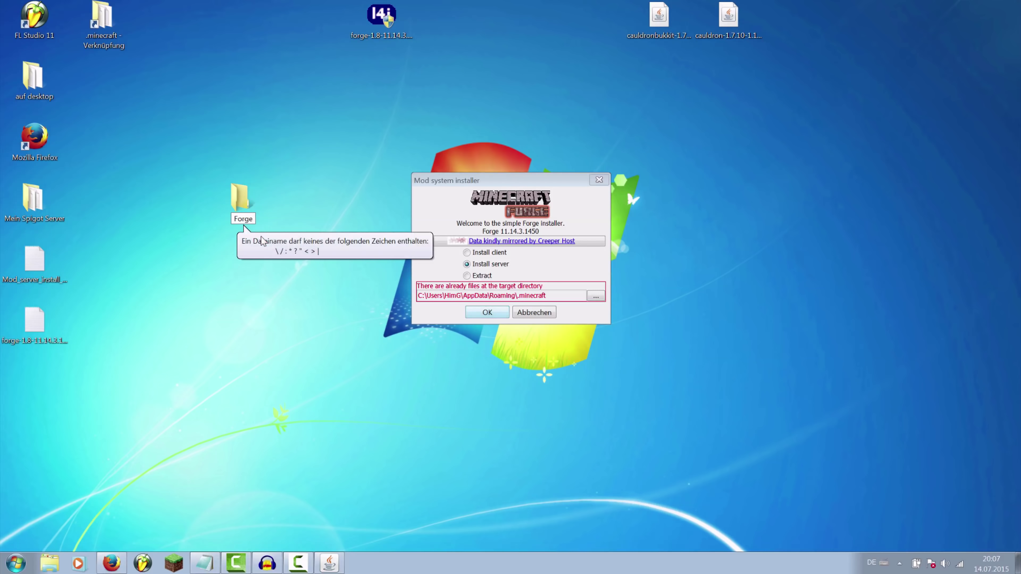
{"action": "type", "text": "/_Sponge_S"}
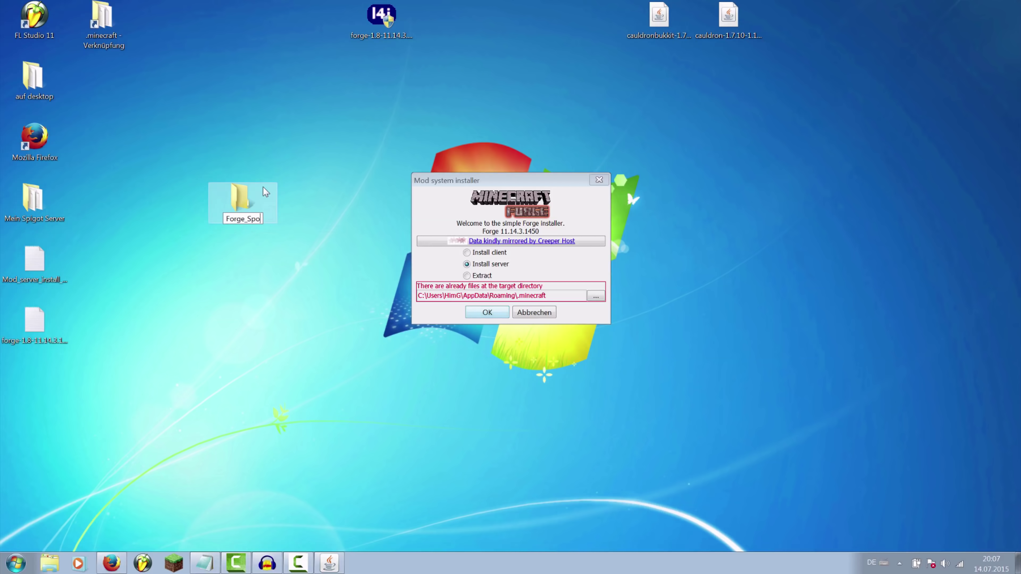
{"action": "type", "text": "erver"}
{"action": "key", "text": "Return"}
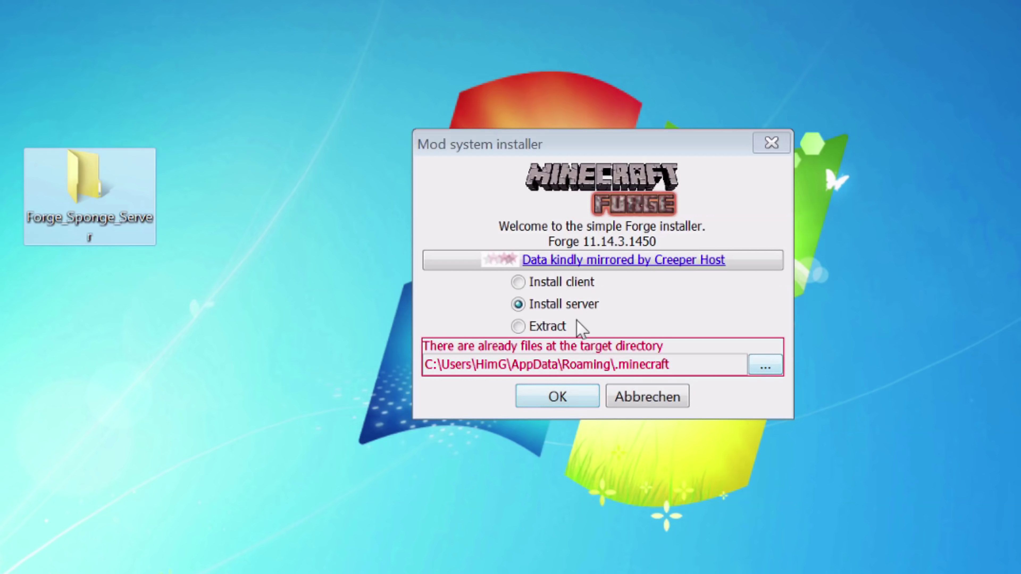
Set the install directory to the desktop folder Forge_Sponge_Server, install the Forge server there and close the completion notice
{"action": "left_click", "coordinate": [765, 367]}
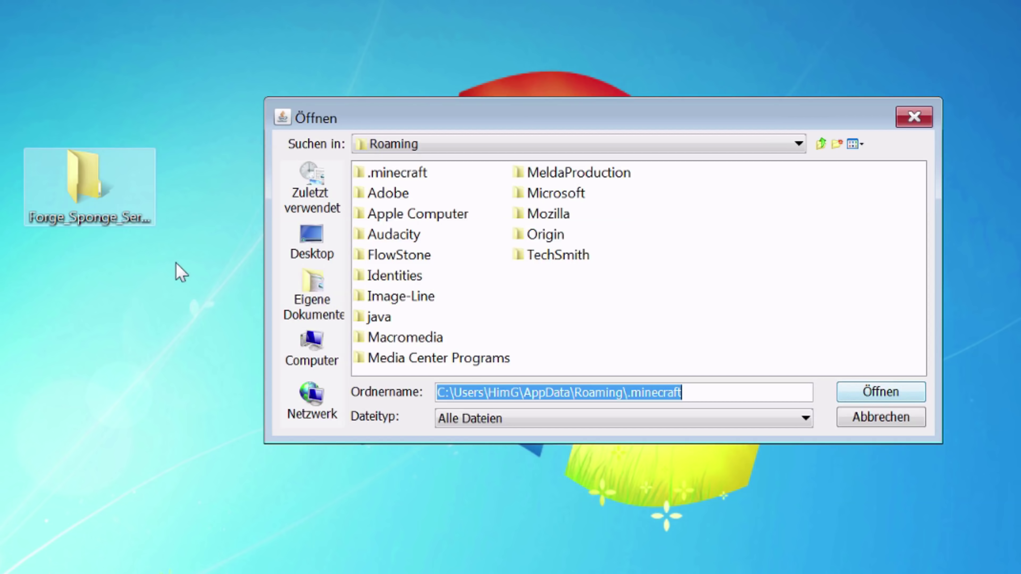
{"action": "left_click", "coordinate": [333, 256]}
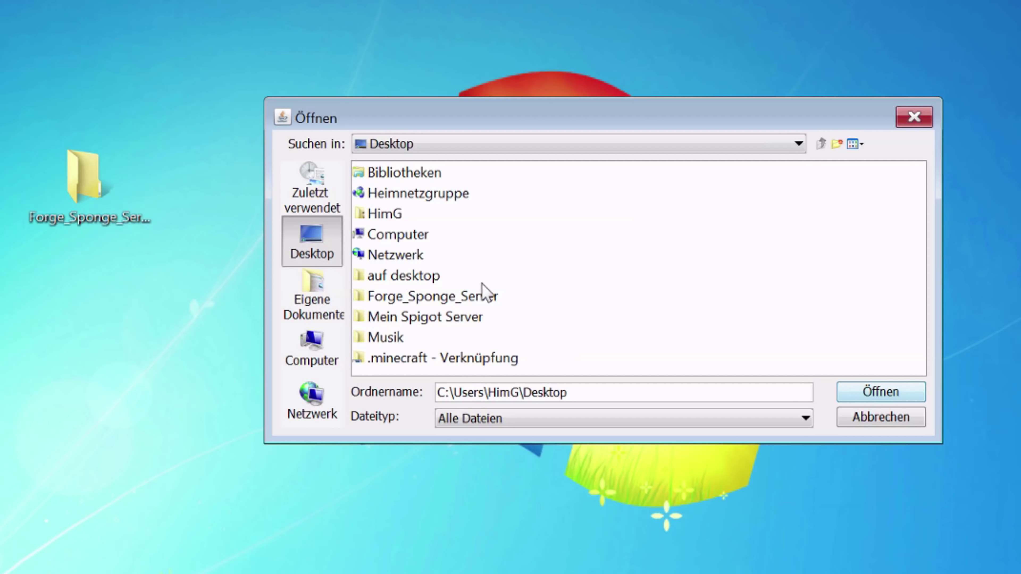
{"action": "left_click", "coordinate": [469, 302]}
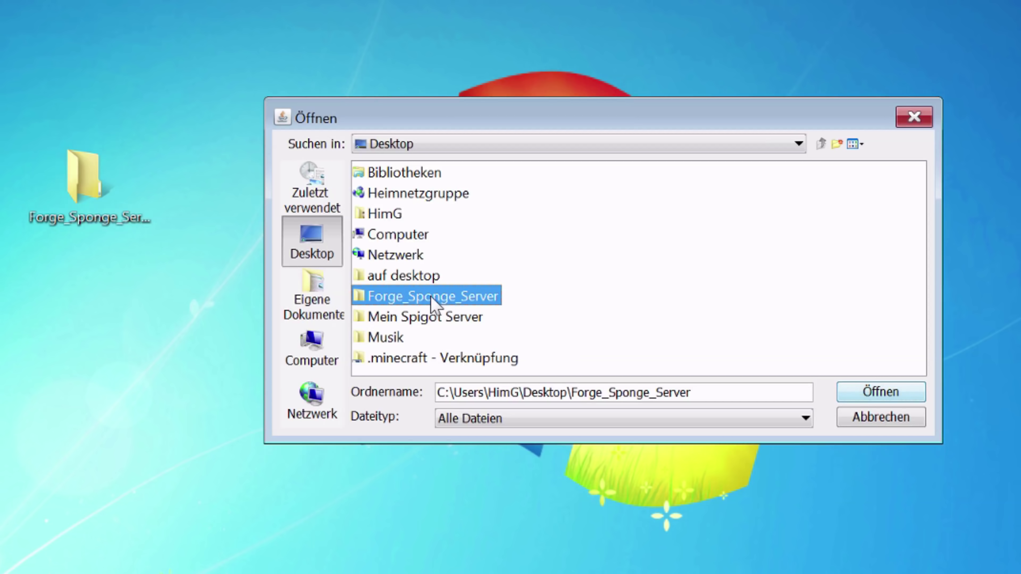
{"action": "left_click", "coordinate": [860, 392]}
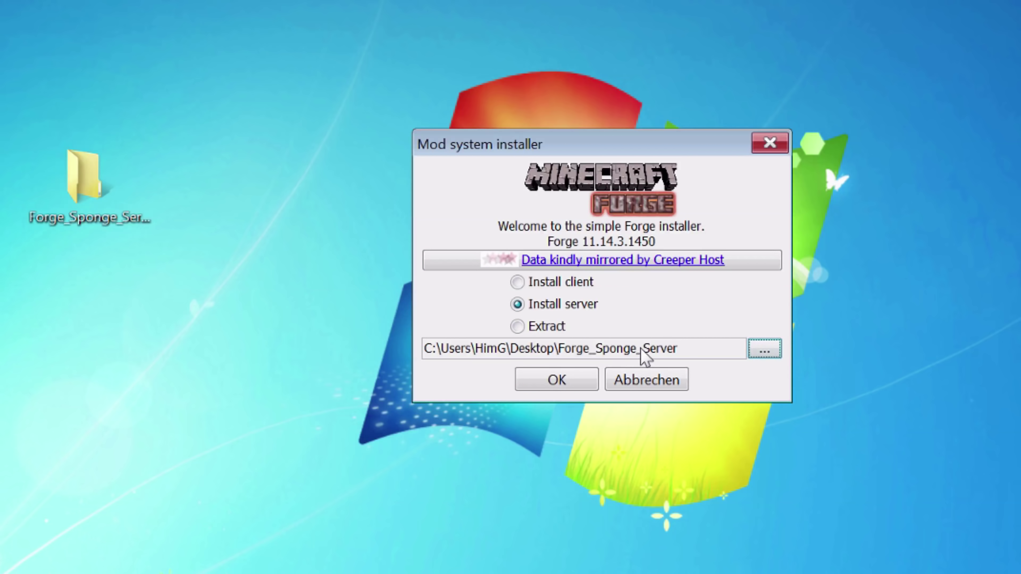
{"action": "left_click", "coordinate": [555, 380]}
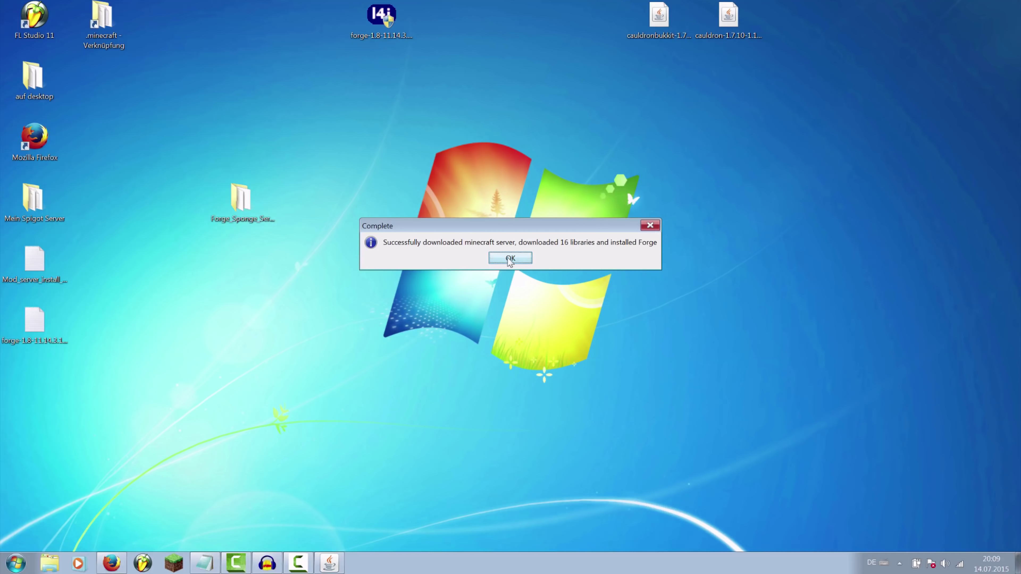
{"action": "left_click", "coordinate": [509, 258]}
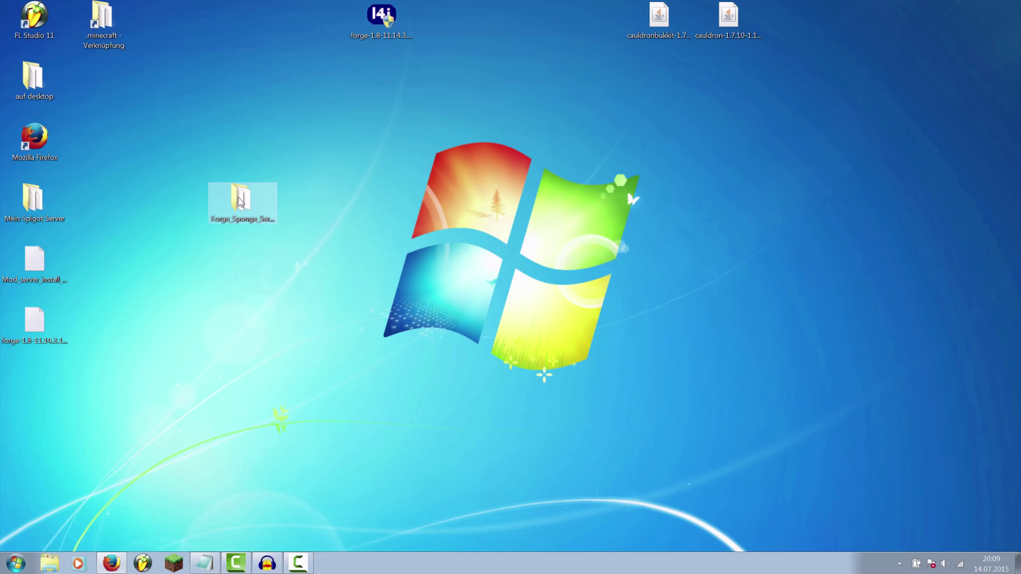
Open the Forge_Sponge_Server folder, dismiss the program compatibility assistant and examine the installed files
{"action": "double_click", "coordinate": [242, 205]}
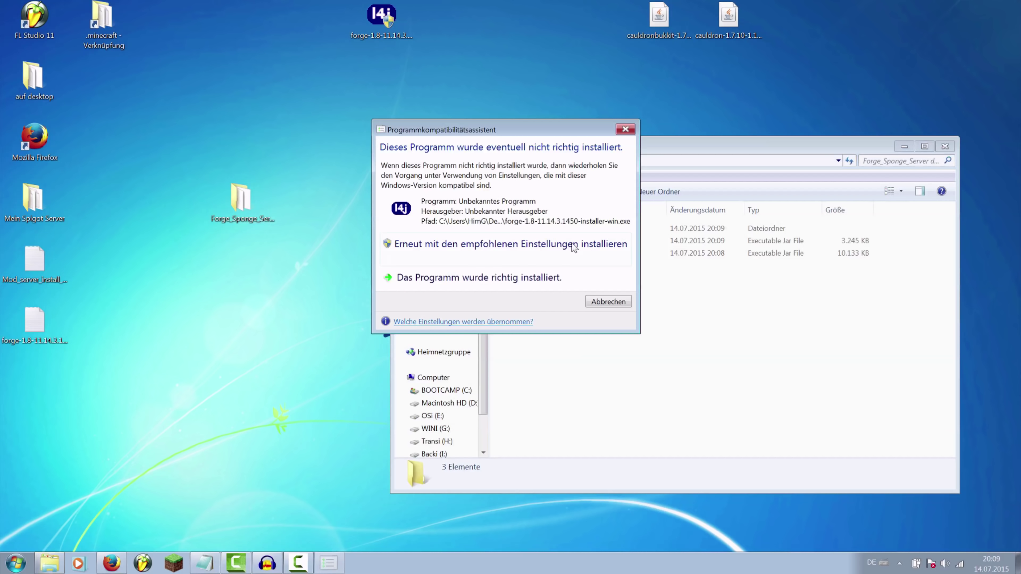
{"action": "left_click", "coordinate": [624, 130]}
{"action": "left_click_drag", "start_coordinate": [571, 319], "coordinate": [570, 216]}
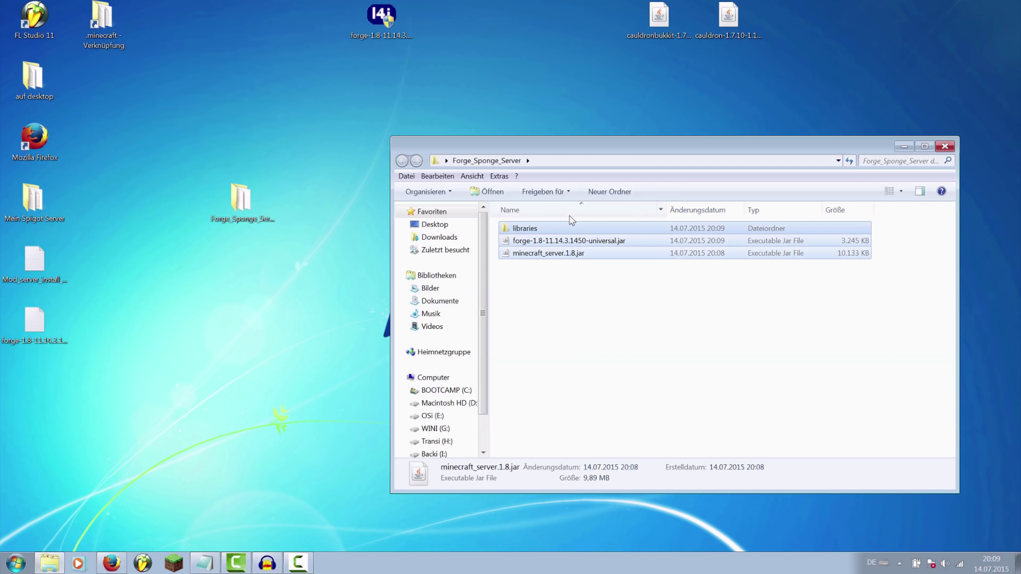
{"action": "left_click", "coordinate": [558, 292]}
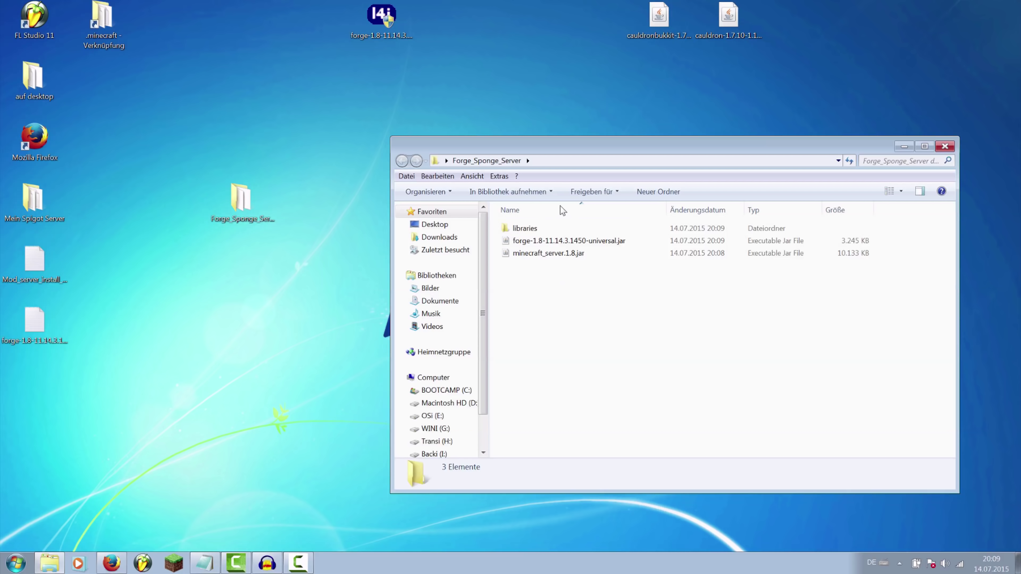
{"action": "mouse_move", "coordinate": [553, 286]}
{"action": "left_mouse_down"}
{"action": "mouse_move", "coordinate": [557, 227]}
{"action": "mouse_move", "coordinate": [548, 275]}
{"action": "left_mouse_up"}
{"action": "left_click", "coordinate": [543, 243]}
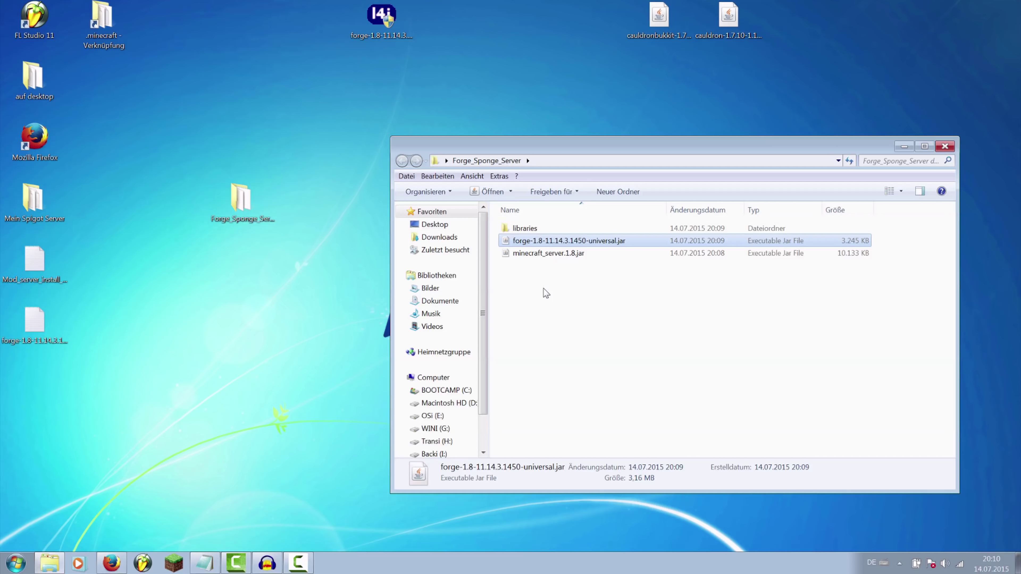
Move the Forge_Sponge_Server window further toward the desktop's middle, make it narrower and clear the file selection
{"action": "left_click_drag", "start_coordinate": [610, 144], "coordinate": [474, 122]}
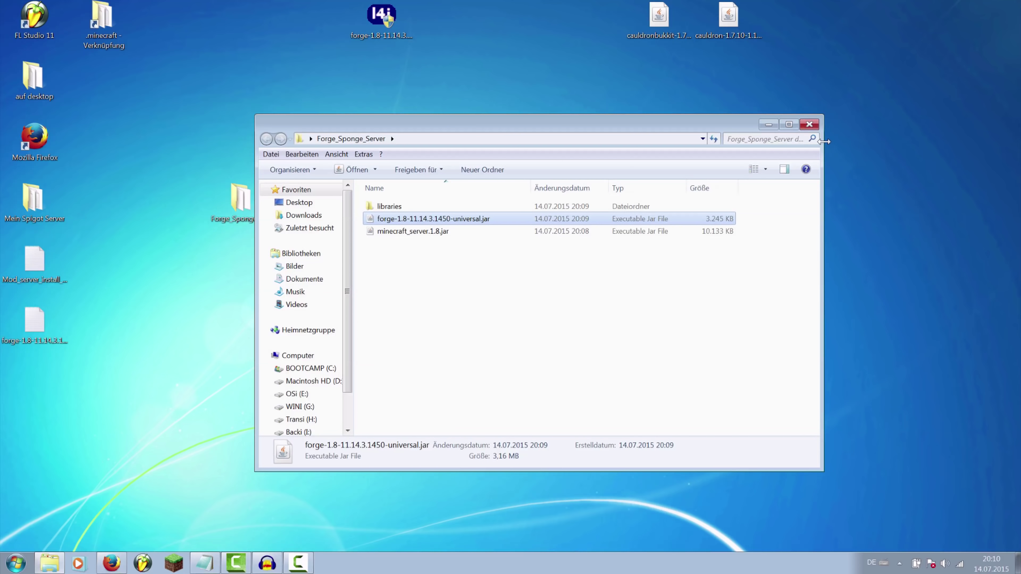
{"action": "left_click_drag", "start_coordinate": [823, 141], "coordinate": [742, 142]}
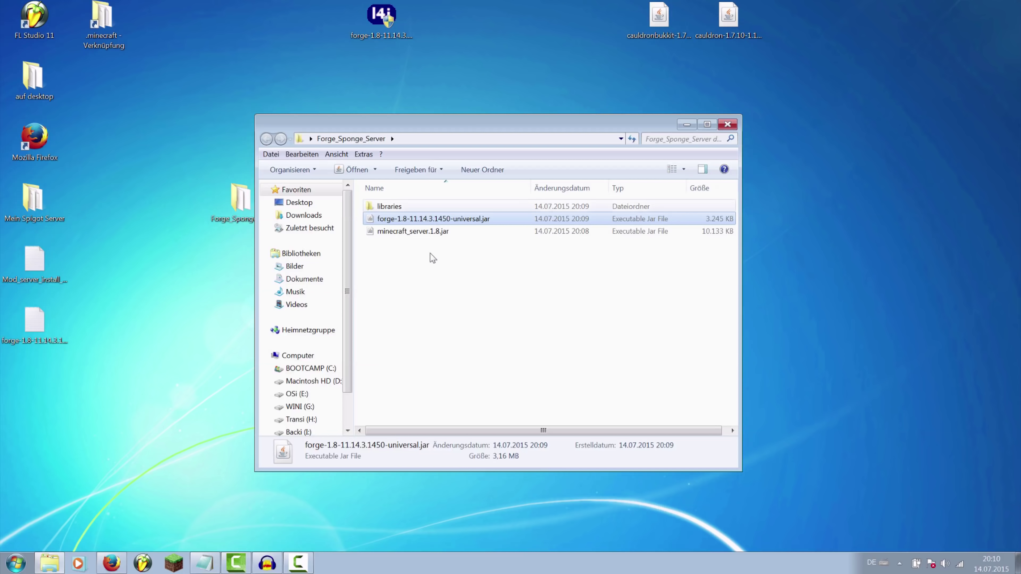
{"action": "left_click", "coordinate": [420, 255]}
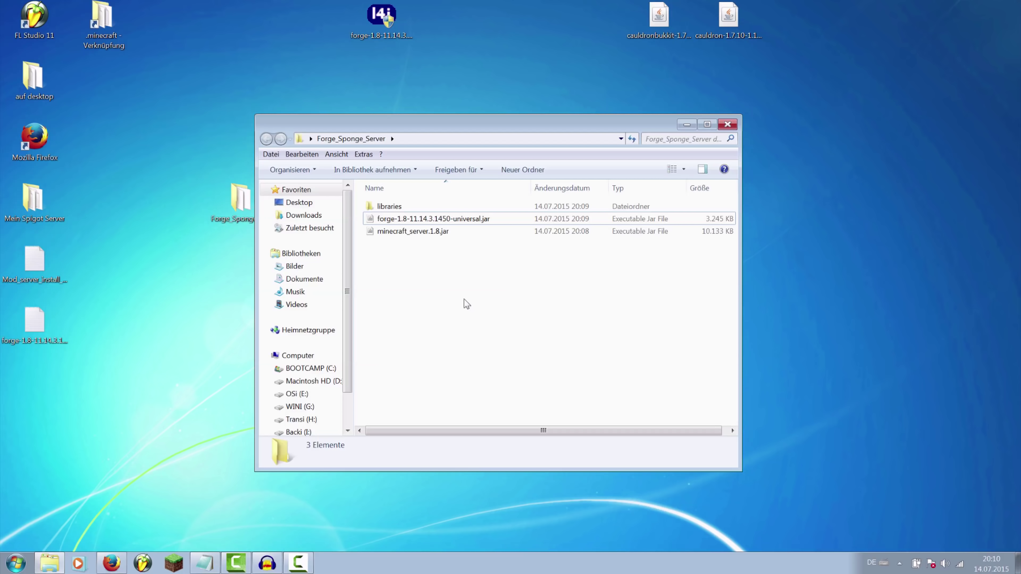
Search for notepad, open an empty Notepad document and place its window over the Forge_Sponge_Server folder window
{"action": "left_click", "coordinate": [9, 567]}
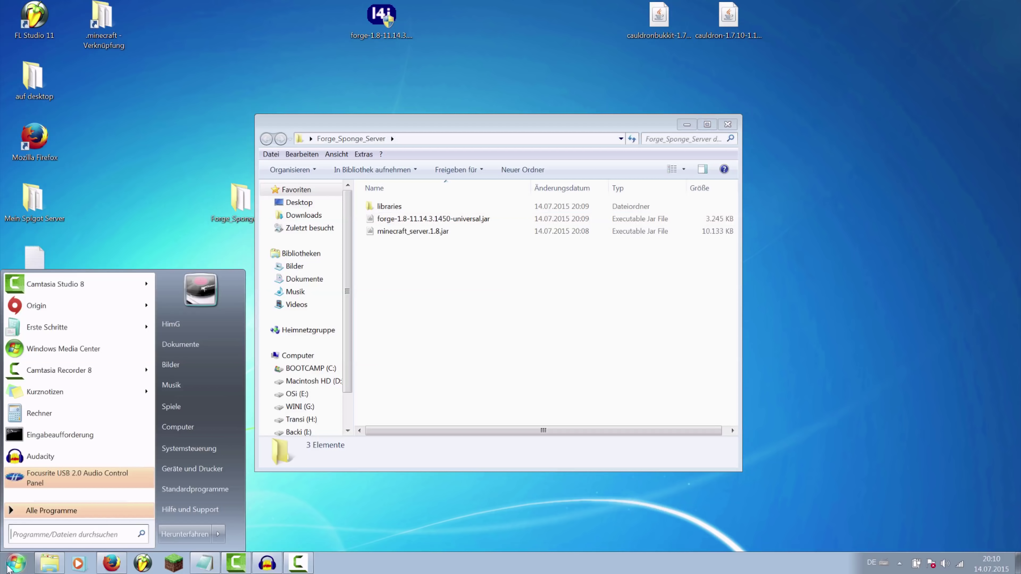
{"action": "type", "text": "n"}
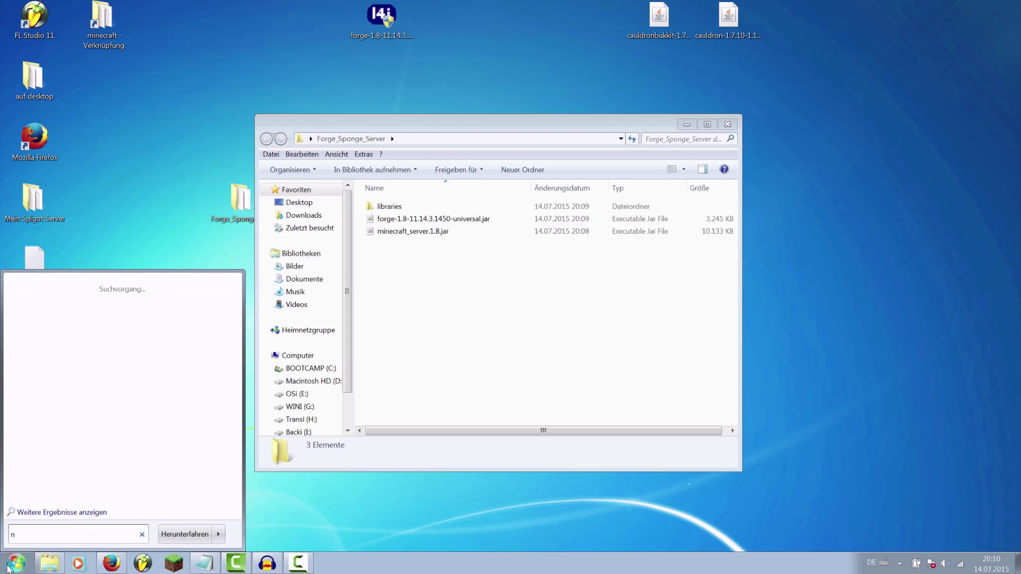
{"action": "type", "text": "otepad"}
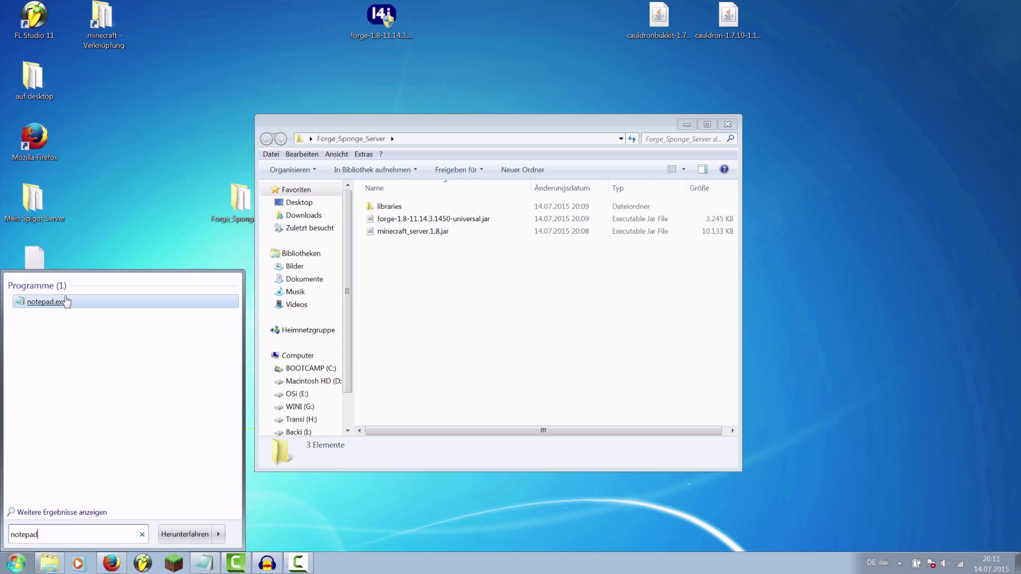
{"action": "left_click", "coordinate": [43, 303]}
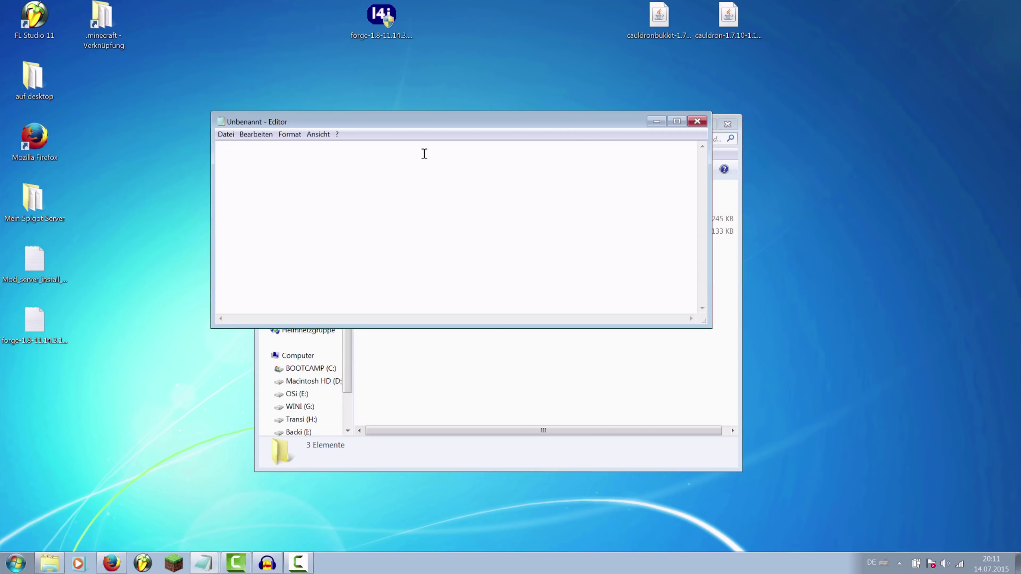
{"action": "left_click_drag", "start_coordinate": [380, 120], "coordinate": [427, 140]}
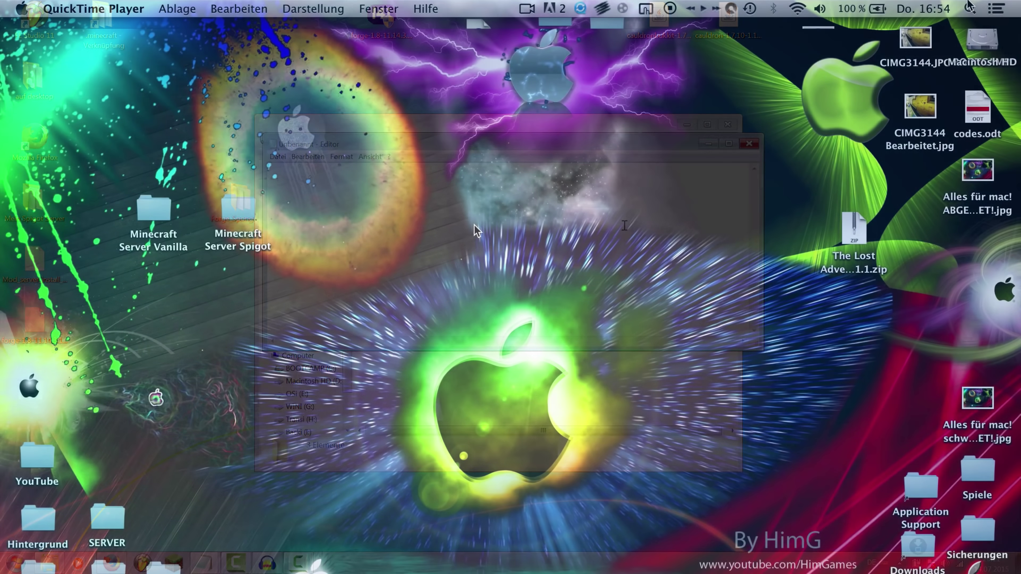
On the Mac, find and open TextEdit through Spotlight, create a new document and reposition its window
{"action": "key", "text": "super+space"}
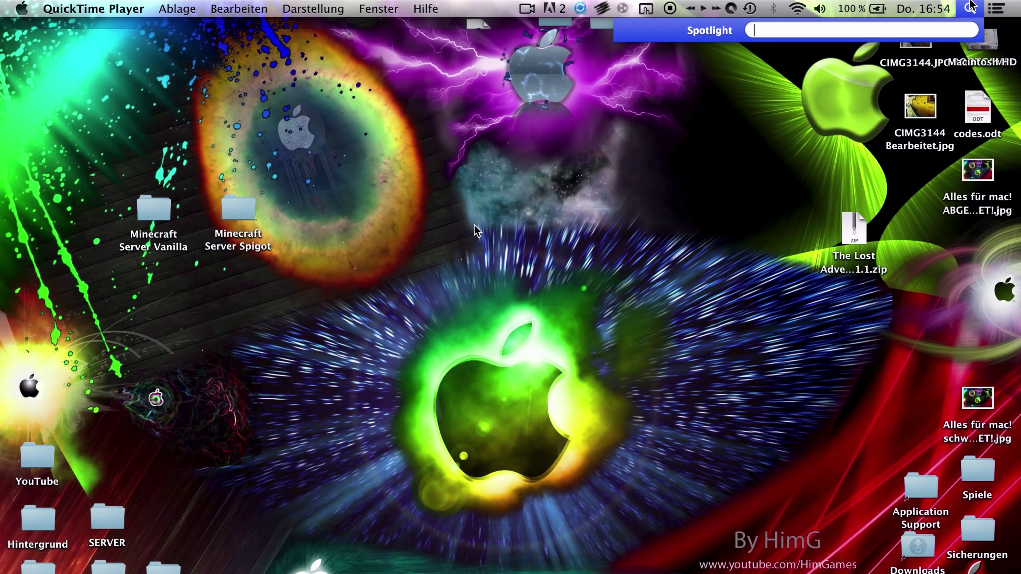
{"action": "type", "text": "text"}
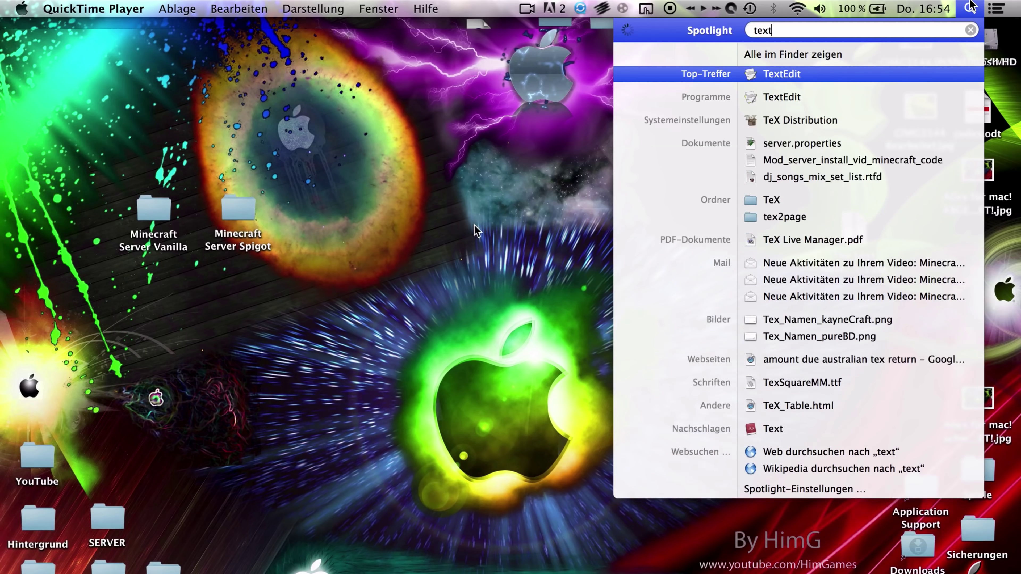
{"action": "key", "text": "Return"}
{"action": "left_click", "coordinate": [141, 7]}
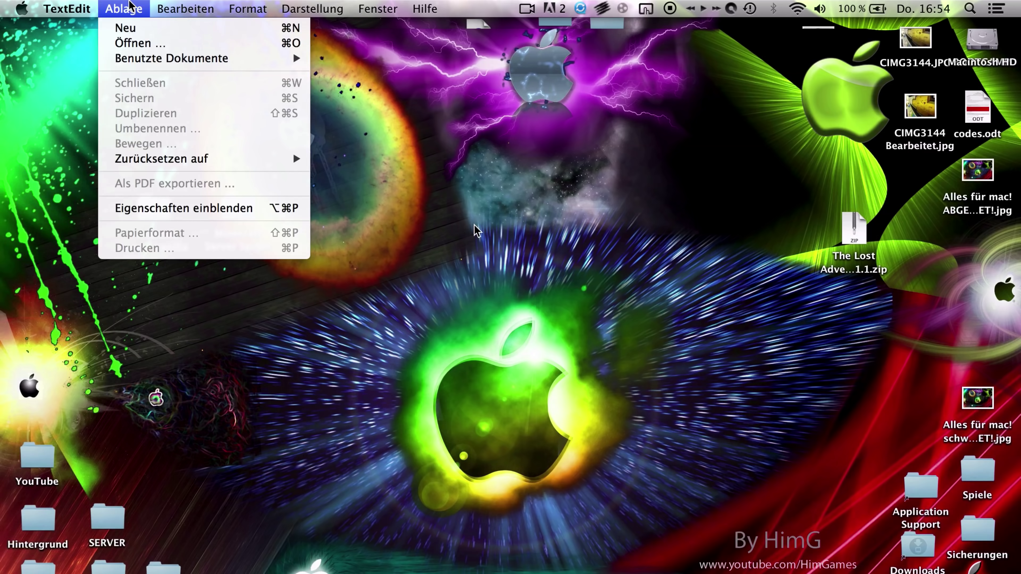
{"action": "left_click", "coordinate": [137, 28]}
{"action": "left_click_drag", "start_coordinate": [454, 197], "coordinate": [420, 160]}
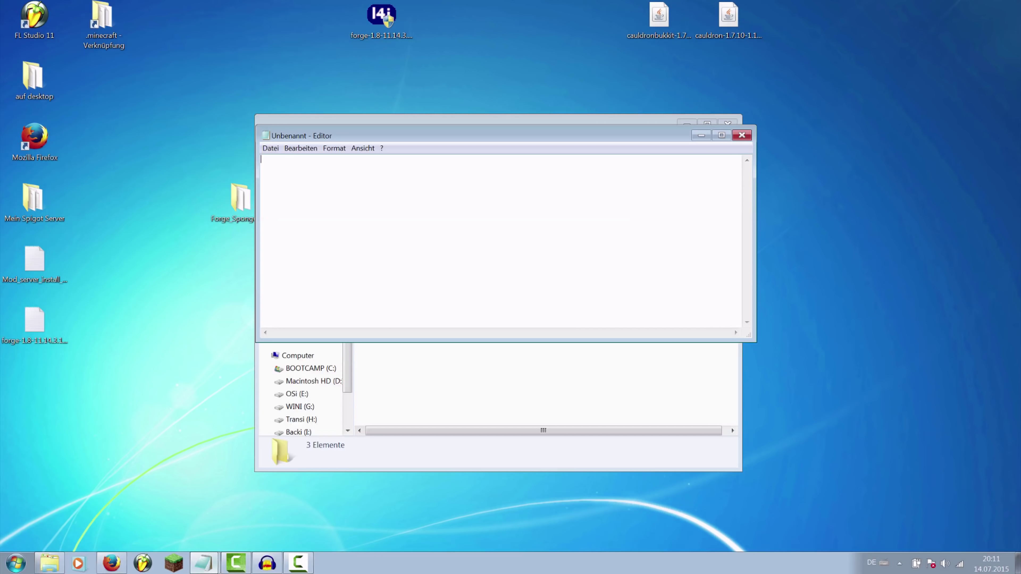
Bring the Mod_server_install_vid_minecraft_code document to the front and lower its window so the empty untitled document stays reachable
{"action": "left_click", "coordinate": [198, 565]}
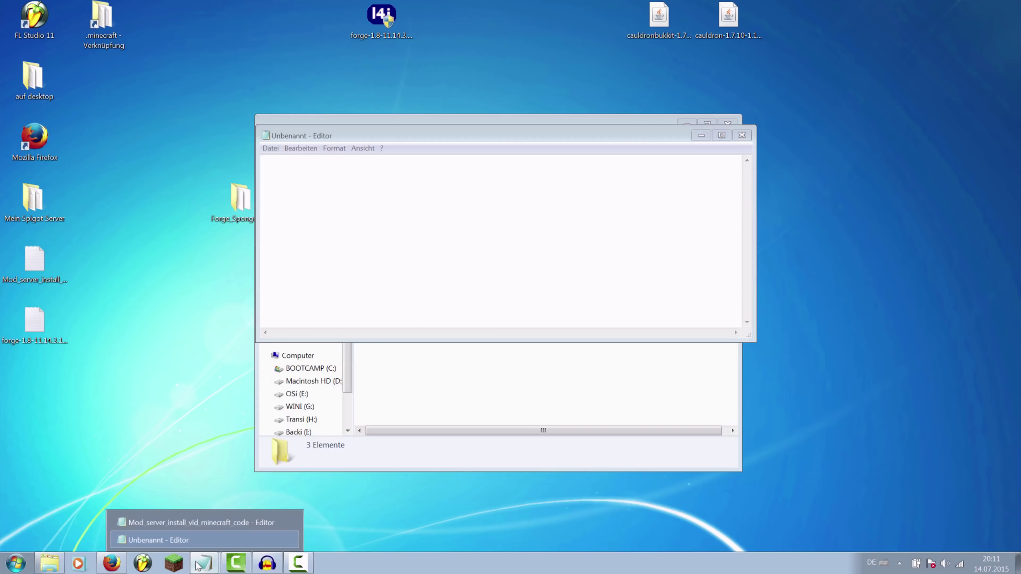
{"action": "left_click", "coordinate": [199, 524]}
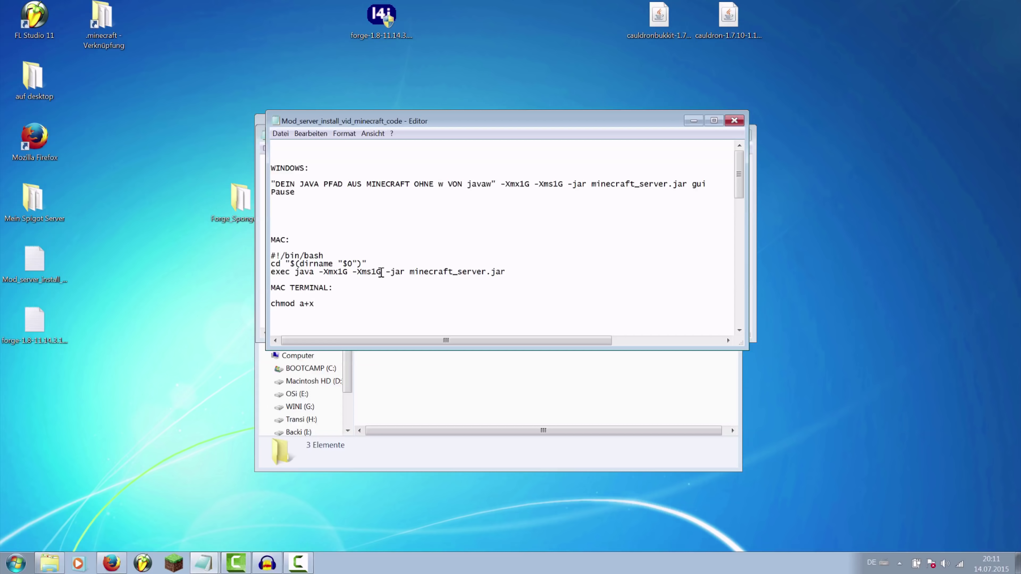
{"action": "left_click_drag", "start_coordinate": [468, 121], "coordinate": [469, 211]}
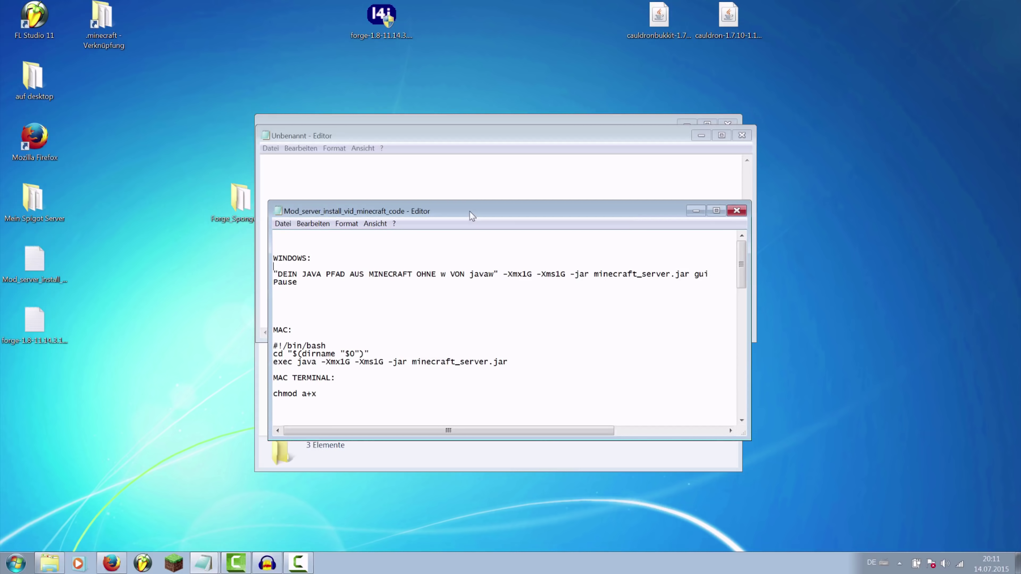
Copy the Windows start command with its Pause line from the code document into the empty untitled document
{"action": "left_click_drag", "start_coordinate": [278, 247], "coordinate": [496, 373]}
{"action": "left_click", "coordinate": [348, 312]}
{"action": "left_click_drag", "start_coordinate": [302, 282], "coordinate": [277, 274]}
{"action": "key", "text": "ctrl+c"}
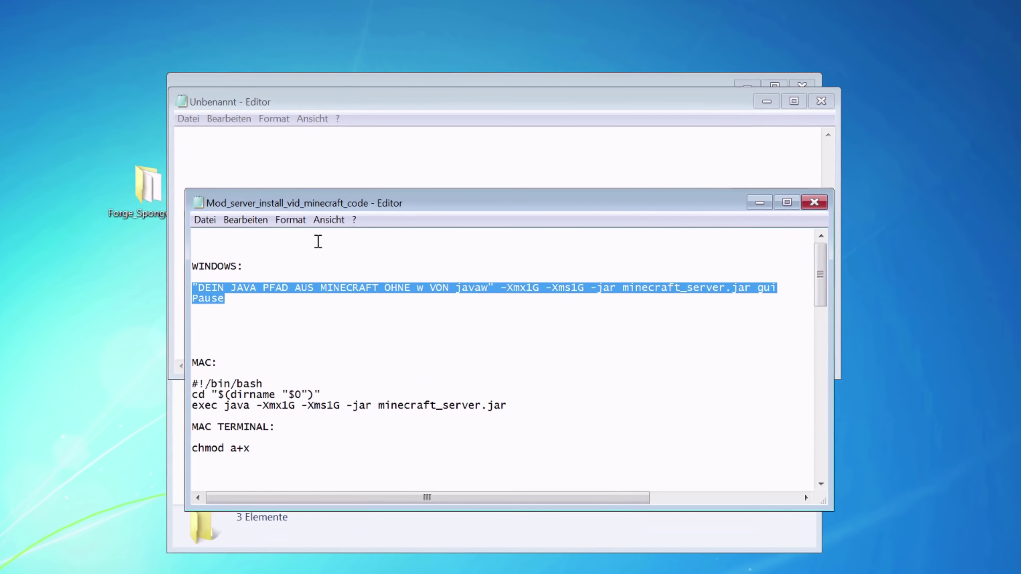
{"action": "left_click", "coordinate": [276, 168]}
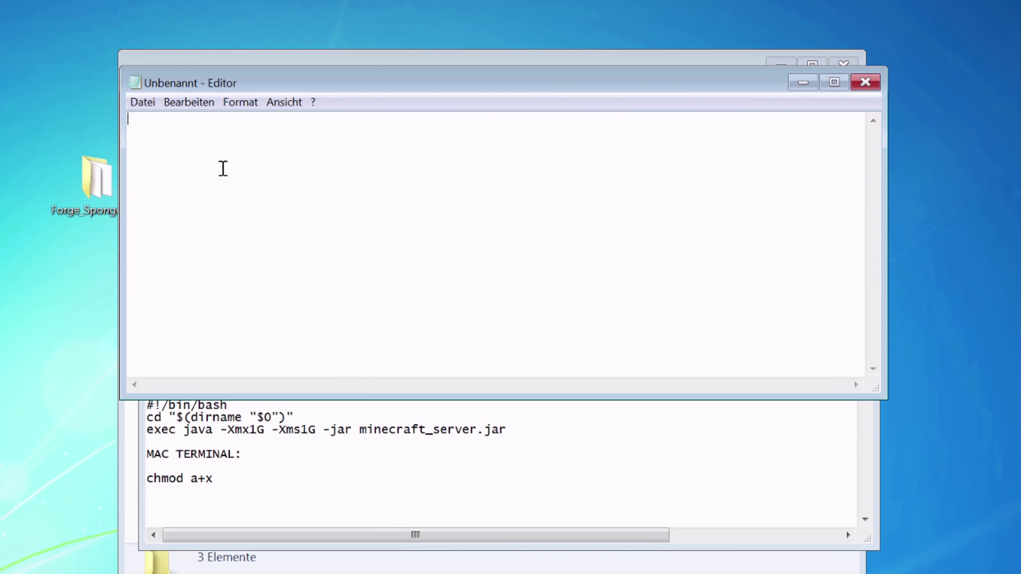
{"action": "key", "text": "ctrl+v"}
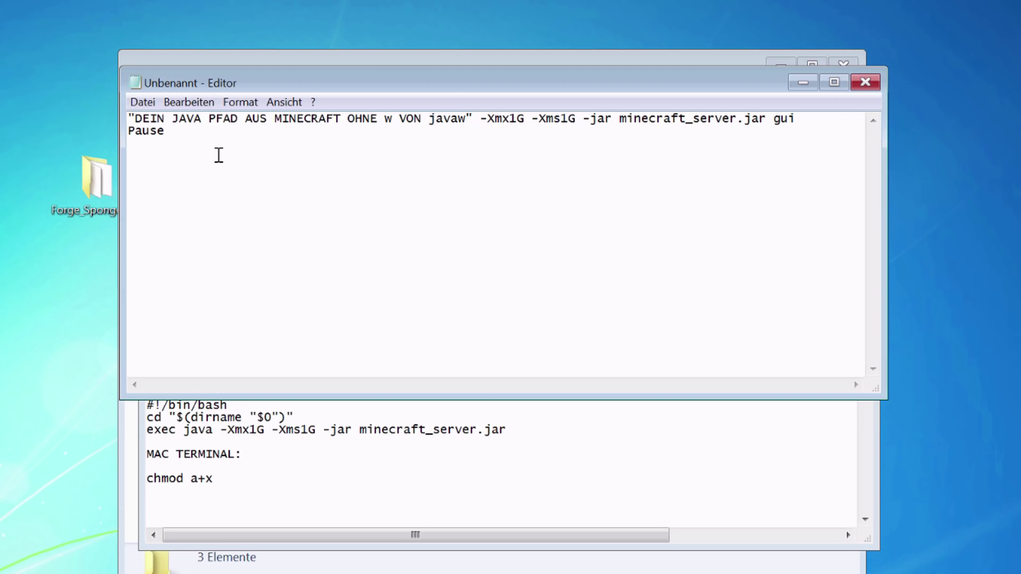
Highlight the three-line Mac script in the code document, then the Java path placeholder in the untitled document
{"action": "left_click", "coordinate": [300, 444]}
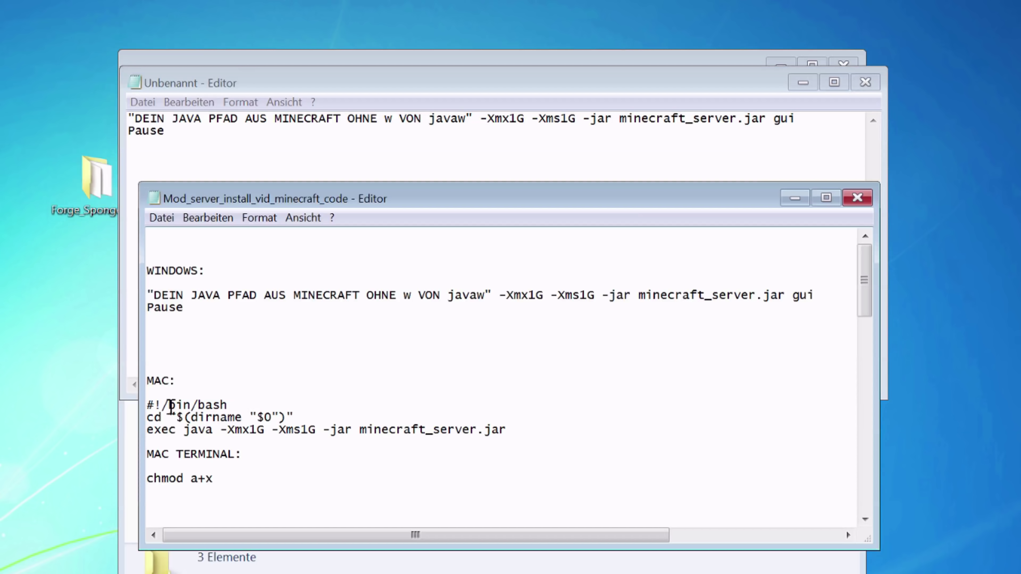
{"action": "left_click_drag", "start_coordinate": [522, 428], "coordinate": [102, 408]}
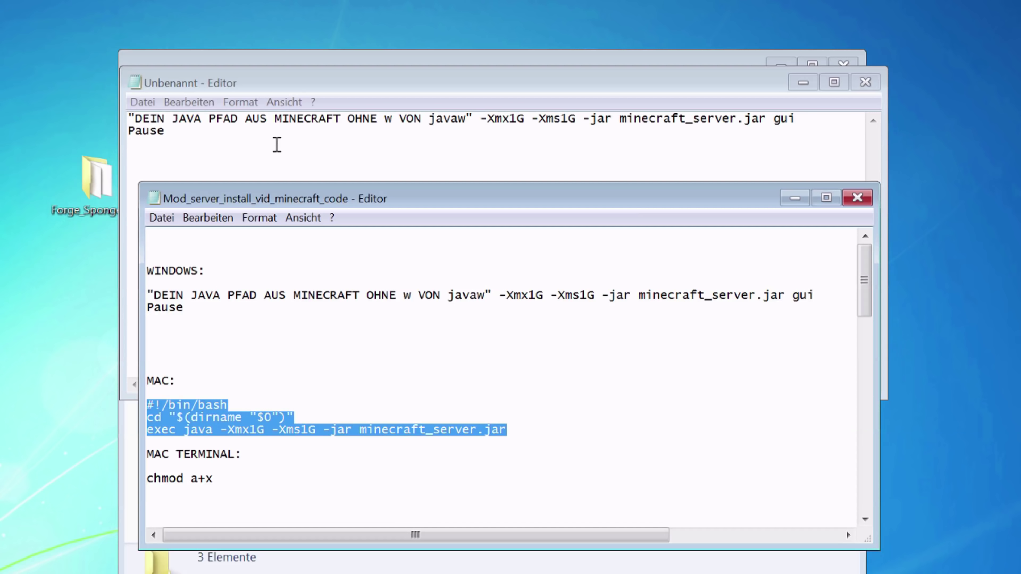
{"action": "left_click", "coordinate": [277, 145]}
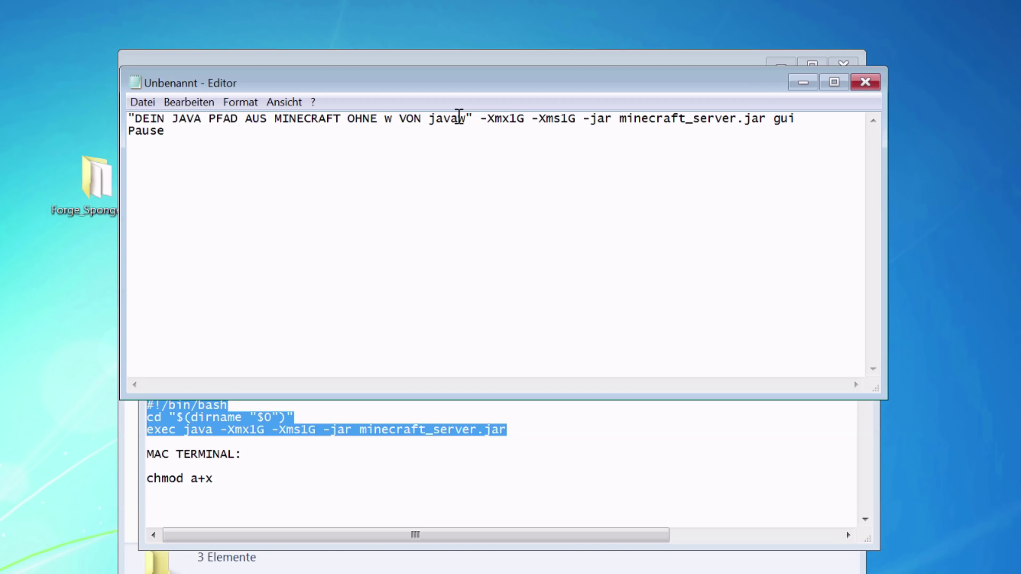
{"action": "left_click_drag", "start_coordinate": [466, 118], "coordinate": [107, 117]}
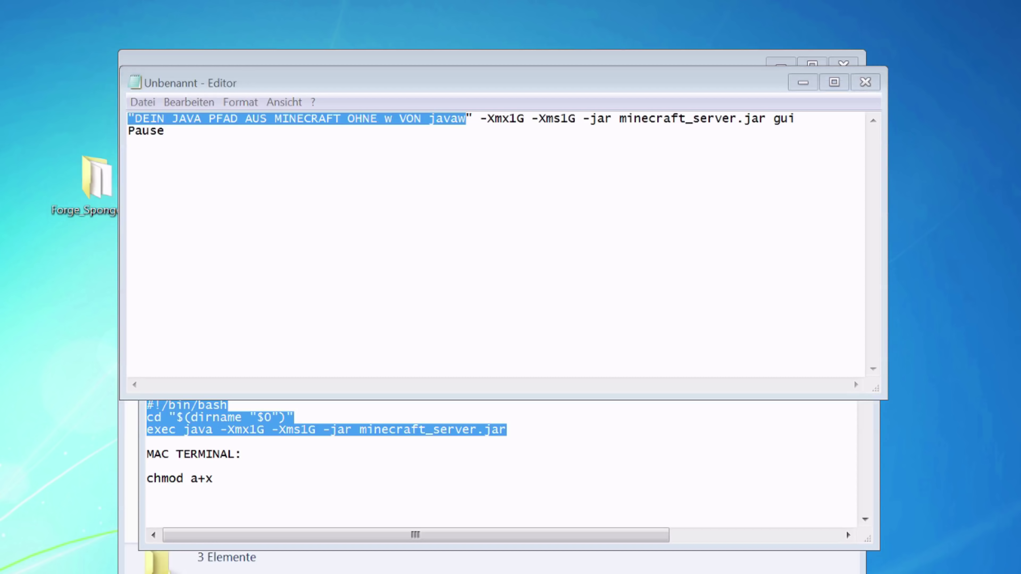
Minimize the code document, enable the Executable setting in the Minecraft Launcher's Forge profile and copy its Java path
{"action": "left_click", "coordinate": [640, 471]}
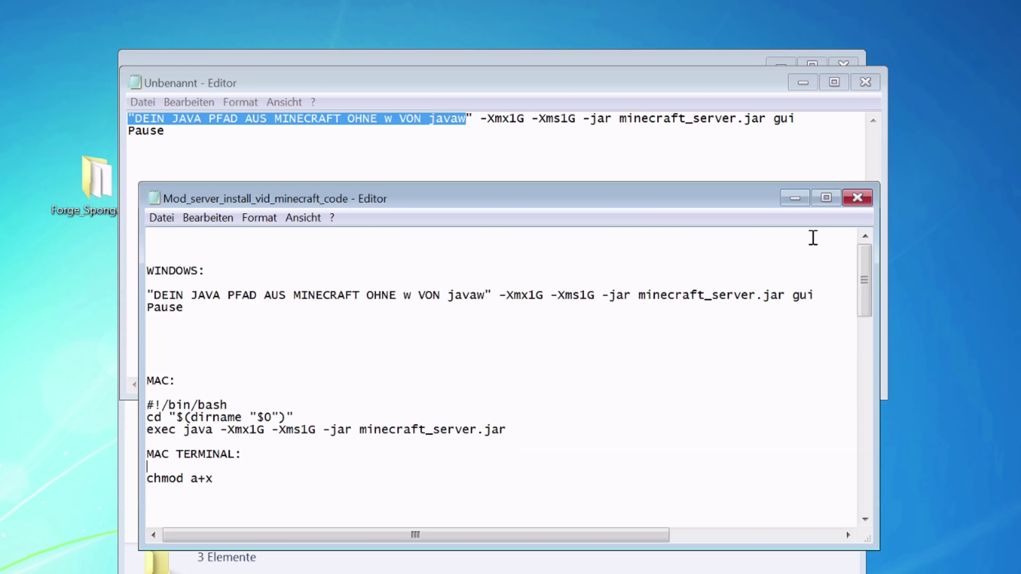
{"action": "left_click", "coordinate": [795, 200]}
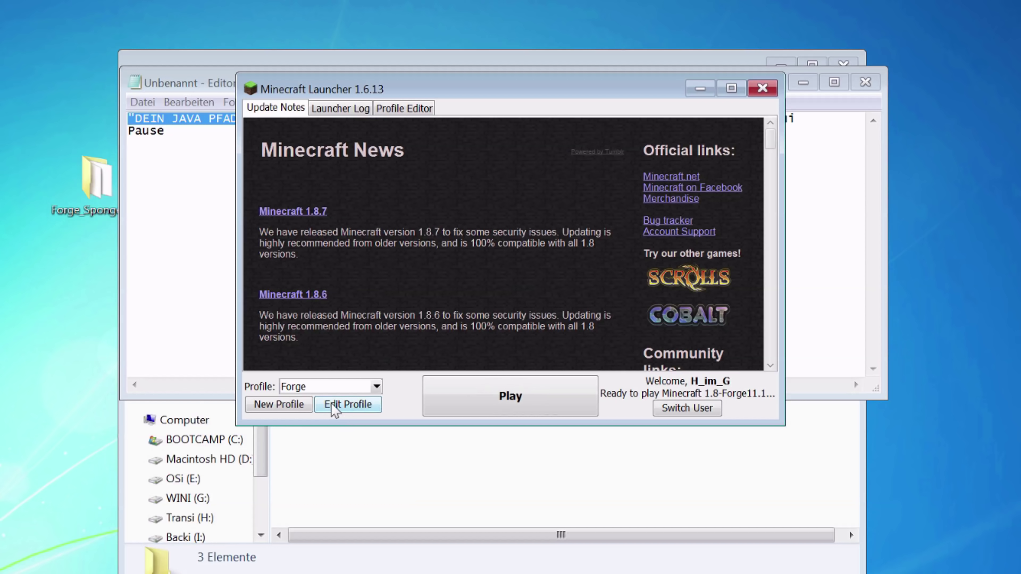
{"action": "left_click", "coordinate": [347, 405]}
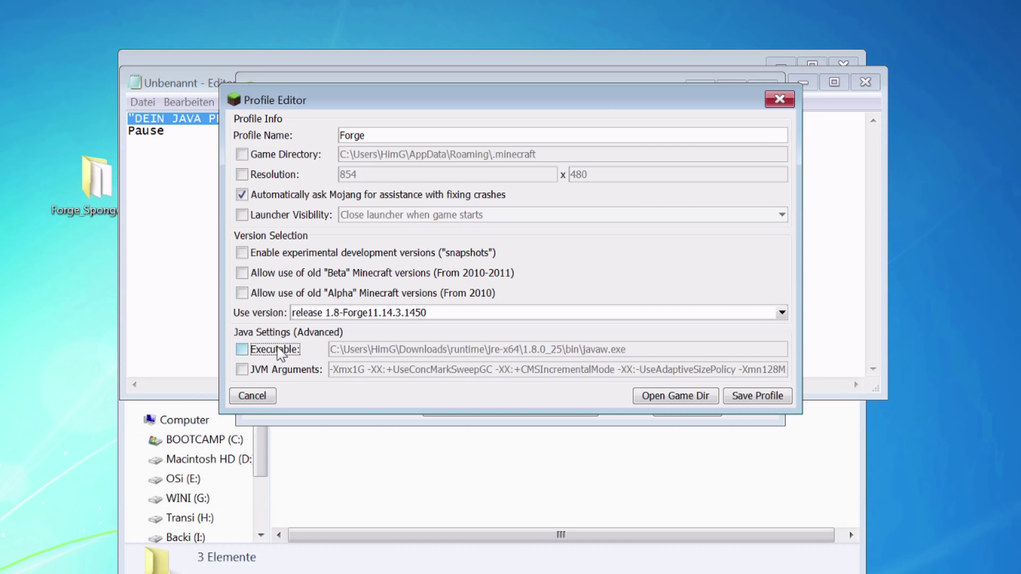
{"action": "left_click", "coordinate": [280, 349]}
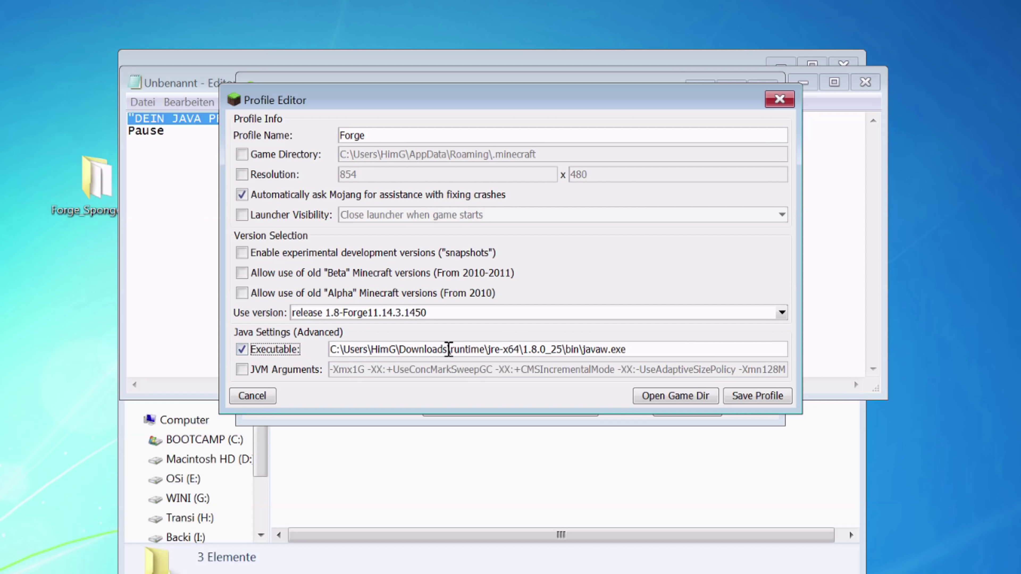
{"action": "left_click_drag", "start_coordinate": [654, 354], "coordinate": [303, 340]}
{"action": "key", "text": "ctrl+c"}
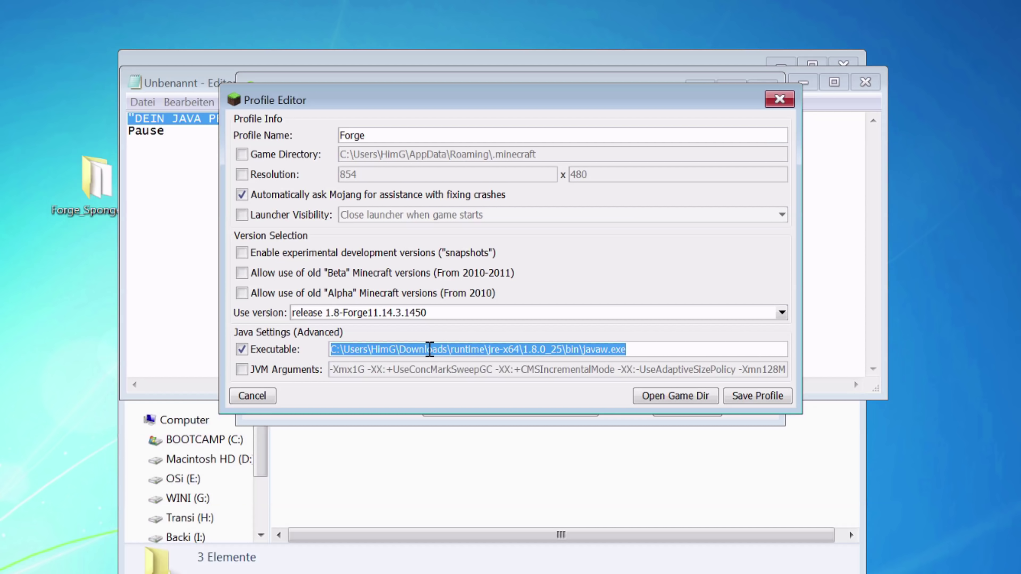
Replace the placeholder between the quotes in the start command with the copied Java path and shorten javaw.exe to java.exe
{"action": "left_click", "coordinate": [176, 187]}
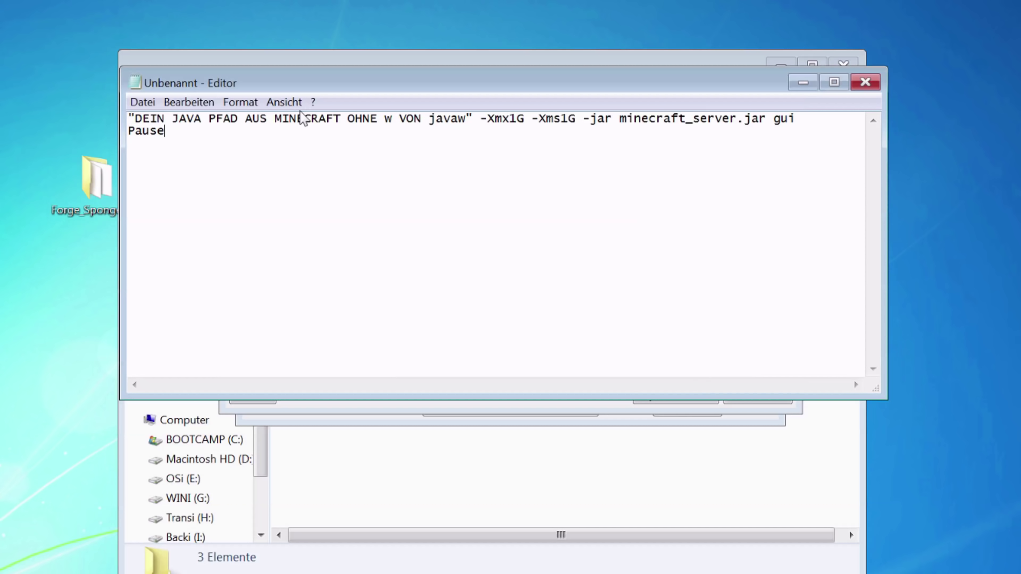
{"action": "left_click_drag", "start_coordinate": [134, 119], "coordinate": [465, 117]}
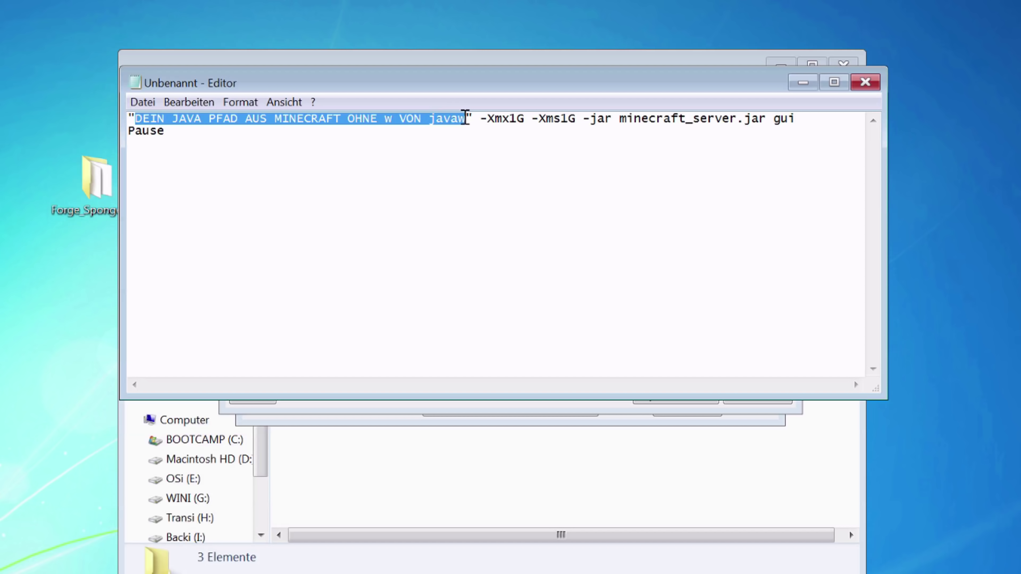
{"action": "key", "text": "BackSpace"}
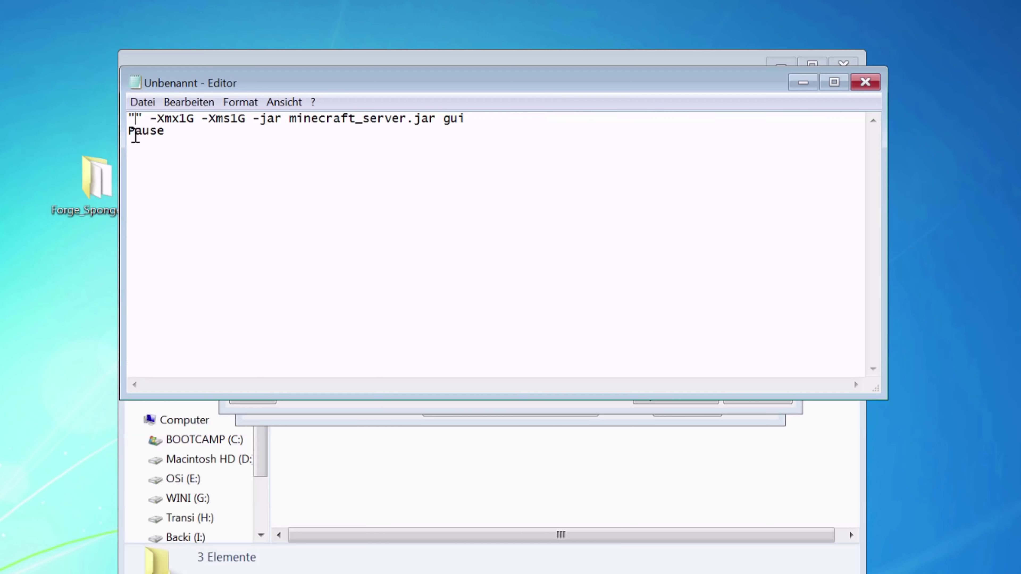
{"action": "key", "text": "ctrl+v"}
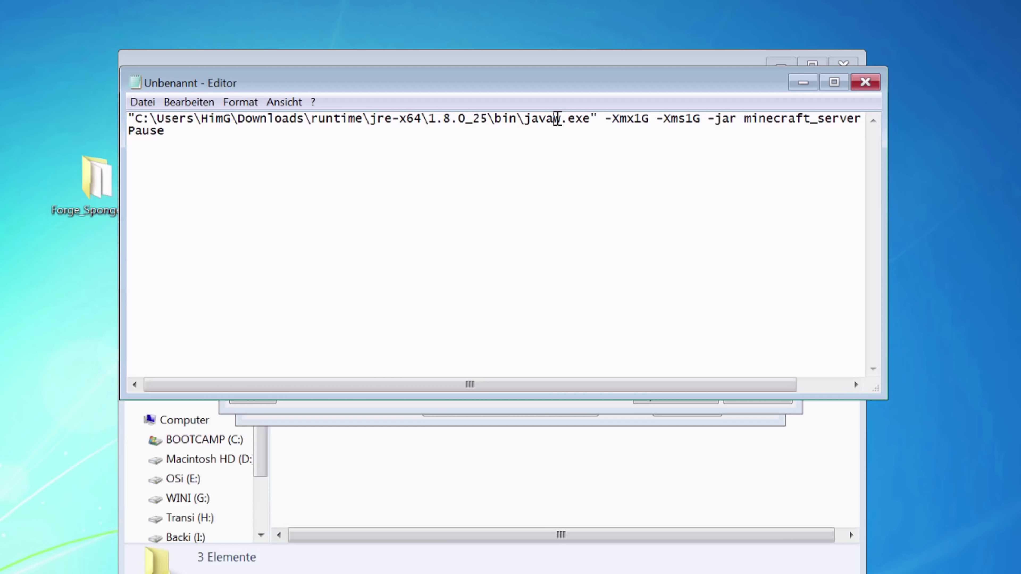
{"action": "left_click_drag", "start_coordinate": [564, 123], "coordinate": [551, 120]}
{"action": "key", "text": "BackSpace"}
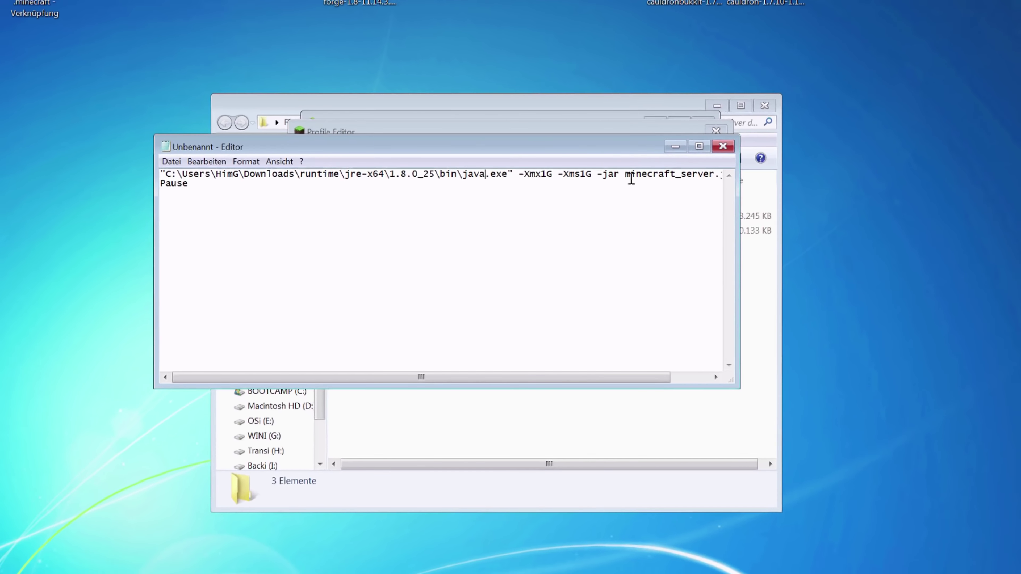
Highlight minecraft_server.jar in the start command and rearrange the Notepad and Forge_Sponge_Server windows so the folder's files are accessible
{"action": "left_click_drag", "start_coordinate": [614, 179], "coordinate": [740, 180]}
{"action": "left_click", "coordinate": [671, 181]}
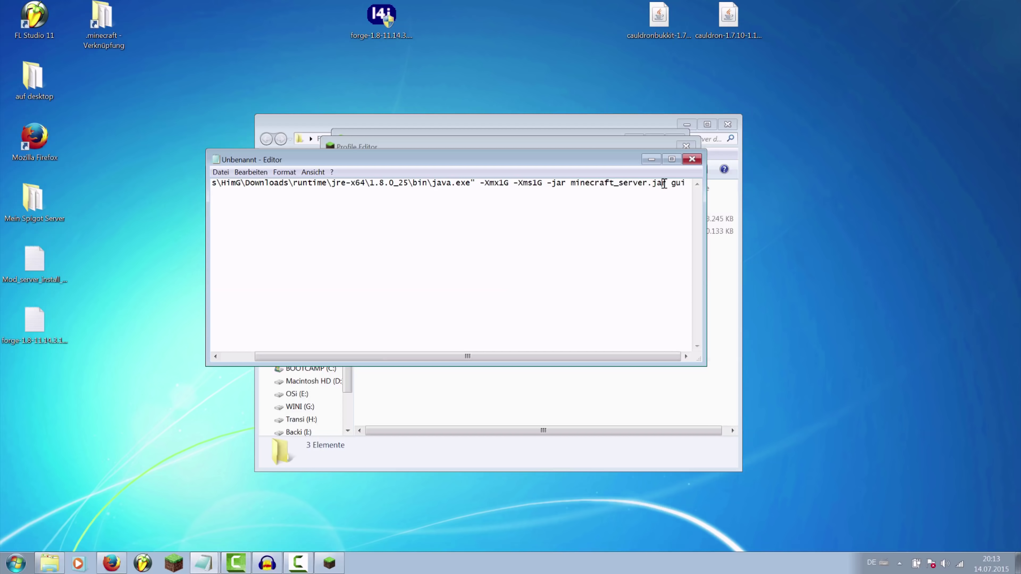
{"action": "left_click_drag", "start_coordinate": [665, 184], "coordinate": [591, 270]}
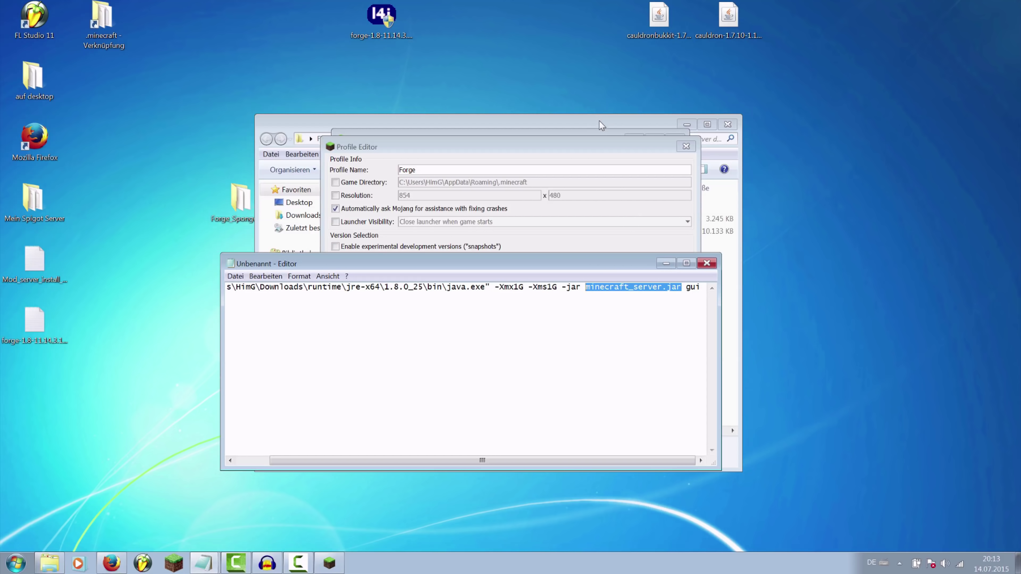
{"action": "left_click_drag", "start_coordinate": [600, 124], "coordinate": [645, 50]}
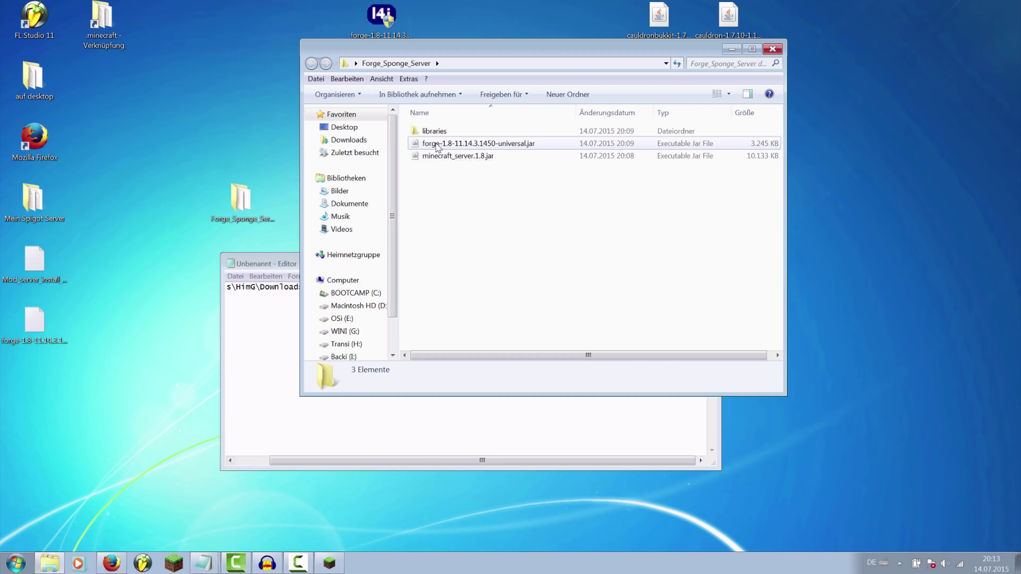
Examine the Forge universal jar and the minecraft_server.1.8.jar in the Forge_Sponge_Server folder
{"action": "left_click", "coordinate": [453, 145]}
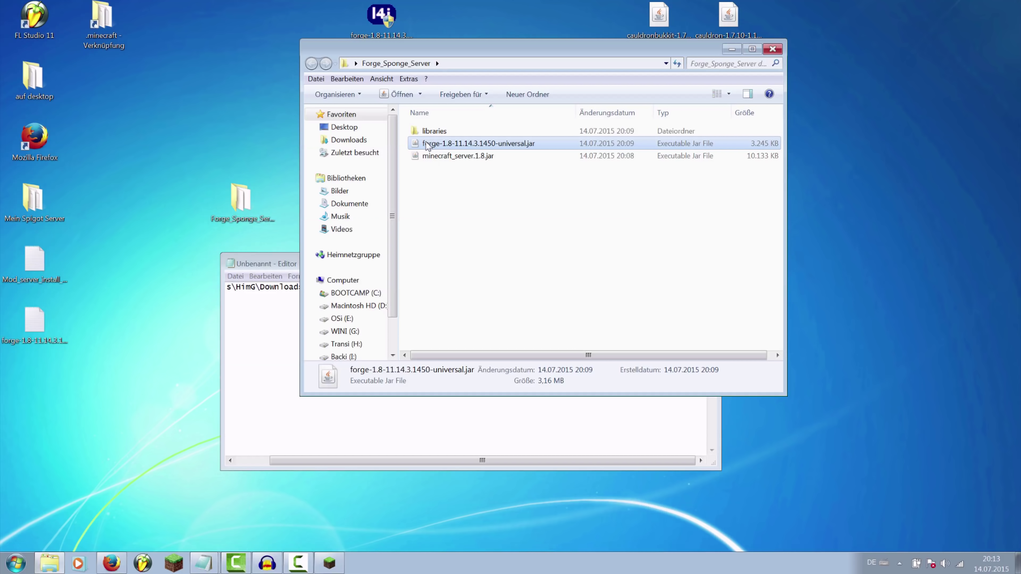
{"action": "left_click", "coordinate": [446, 145]}
{"action": "left_click", "coordinate": [488, 179]}
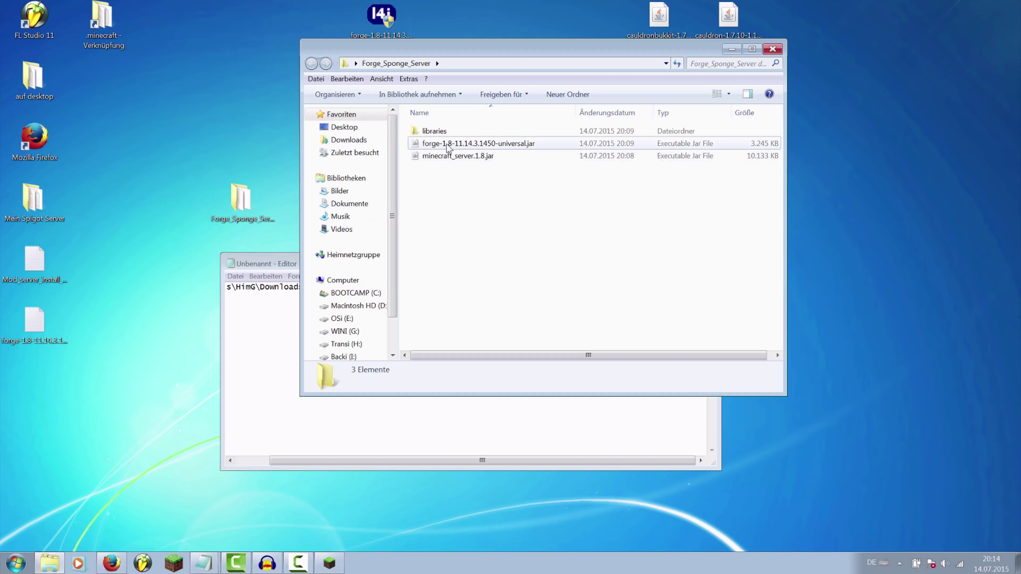
{"action": "left_click", "coordinate": [462, 145]}
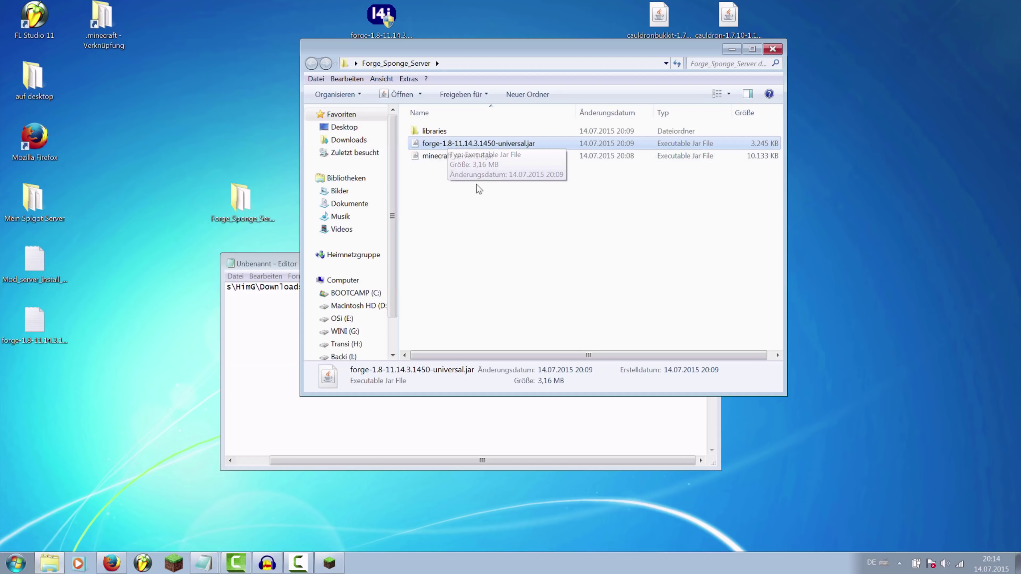
{"action": "left_click", "coordinate": [476, 176]}
{"action": "left_click", "coordinate": [468, 161]}
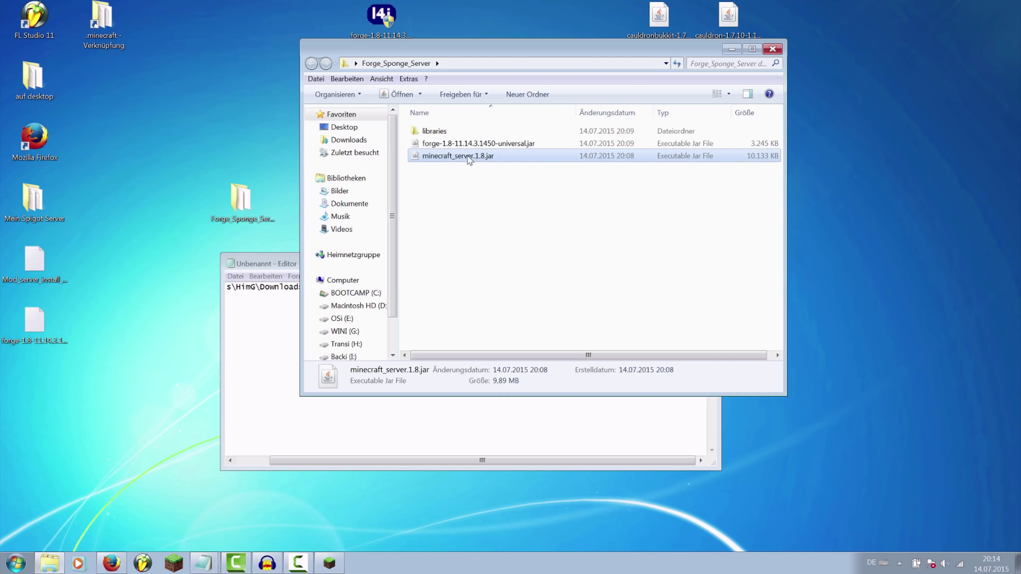
{"action": "left_click", "coordinate": [482, 143]}
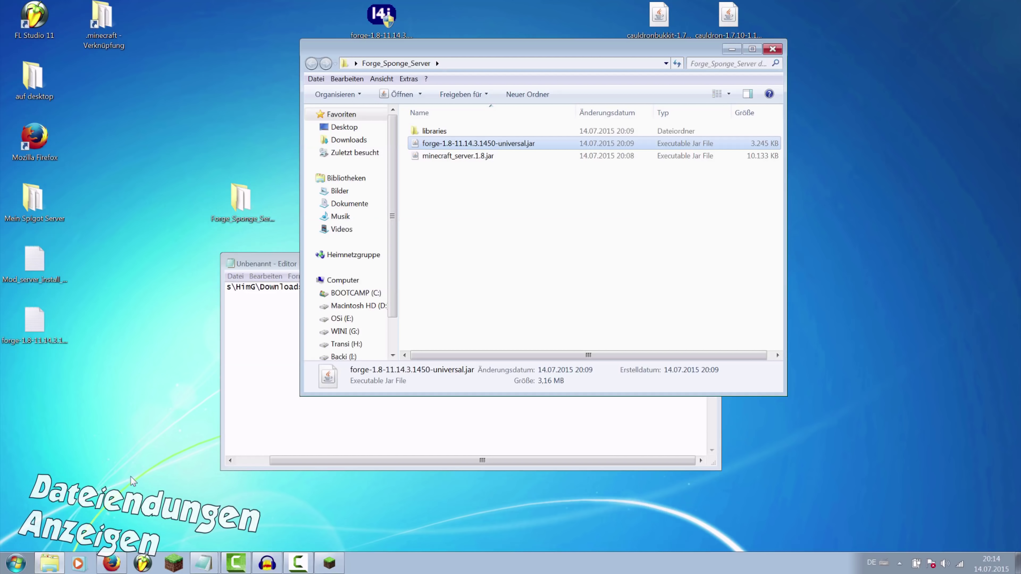
Copy the full file name forge-1.8-11.14.3.1450-universal.jar, including the extension, without renaming the file
{"action": "left_click", "coordinate": [517, 143]}
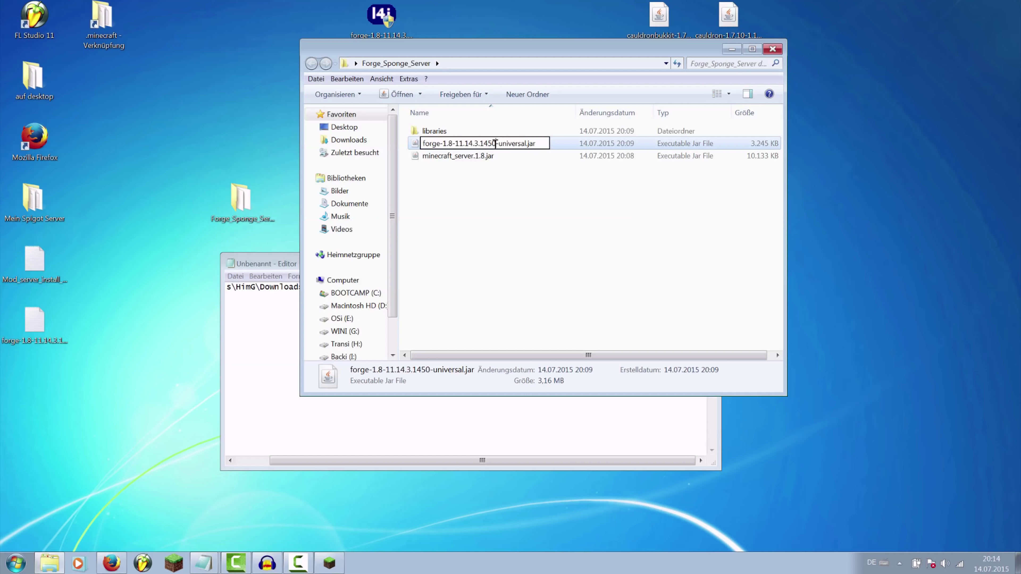
{"action": "key", "text": "Return"}
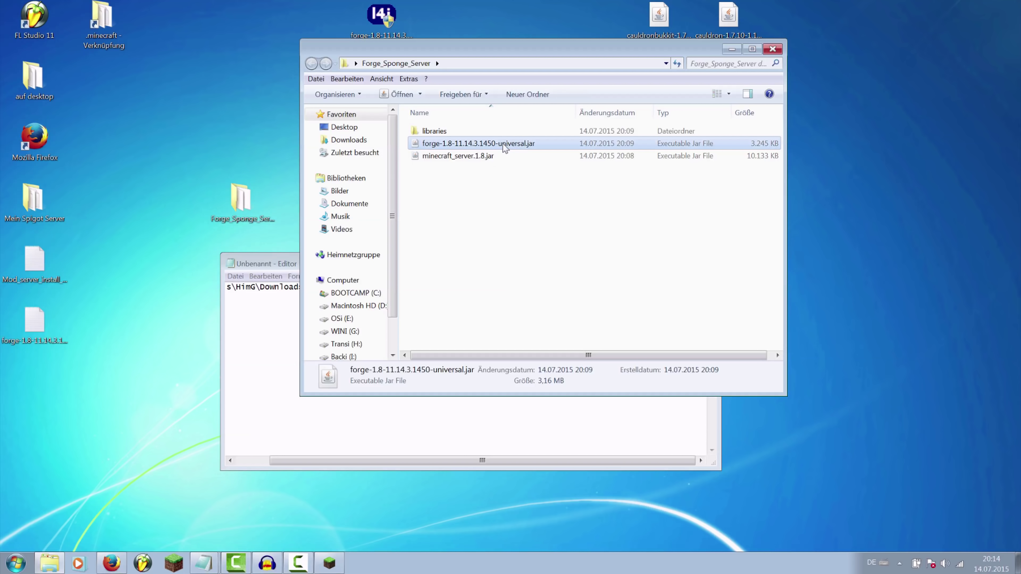
{"action": "left_click", "coordinate": [493, 143]}
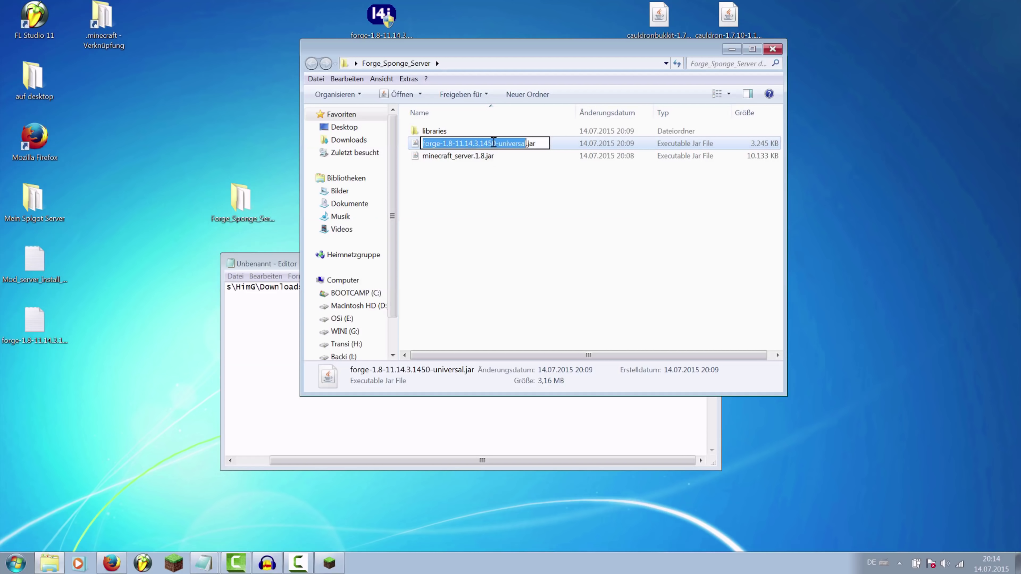
{"action": "left_click", "coordinate": [484, 143]}
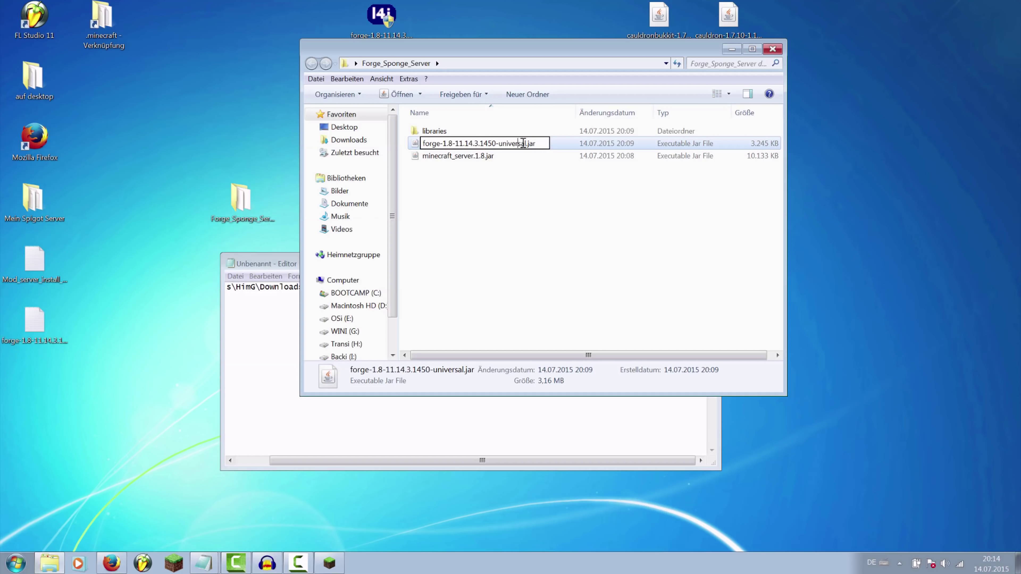
{"action": "left_click_drag", "start_coordinate": [541, 143], "coordinate": [376, 143]}
{"action": "key", "text": "ctrl+c"}
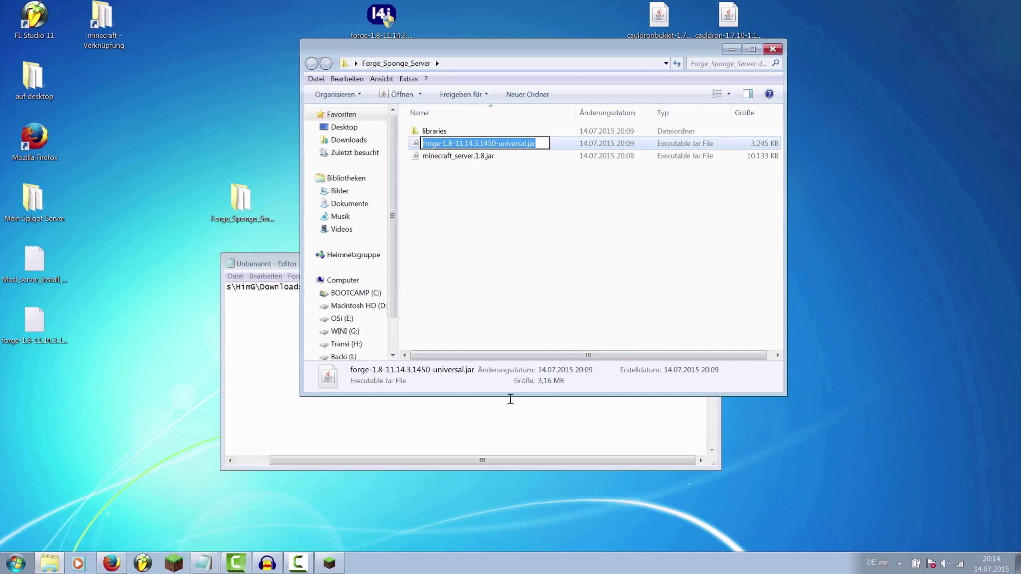
Replace minecraft_server.jar in the start command with the copied file name forge-1.8-11.14.3.1450-universal.jar
{"action": "left_click", "coordinate": [507, 429]}
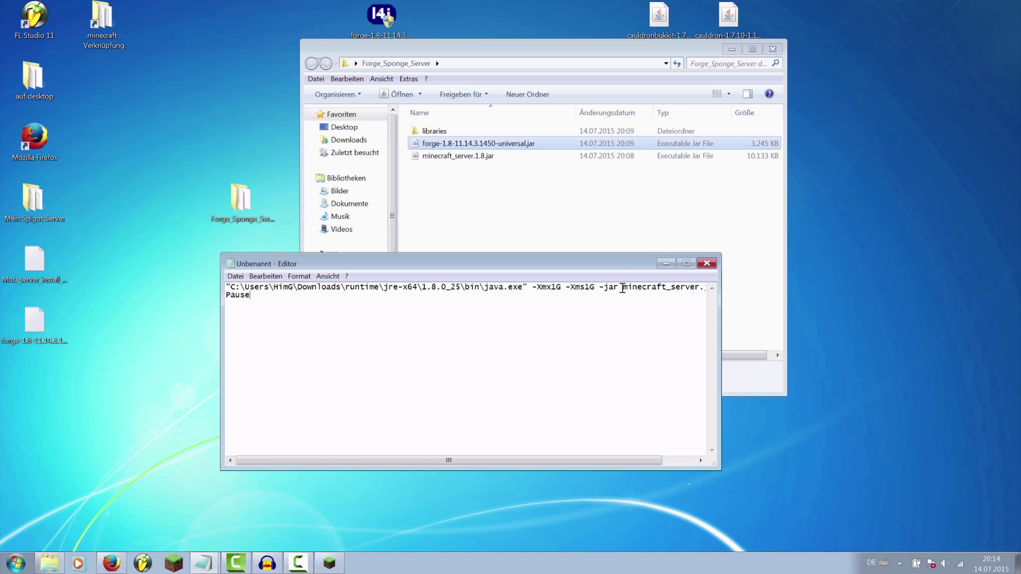
{"action": "left_click_drag", "start_coordinate": [630, 288], "coordinate": [676, 288]}
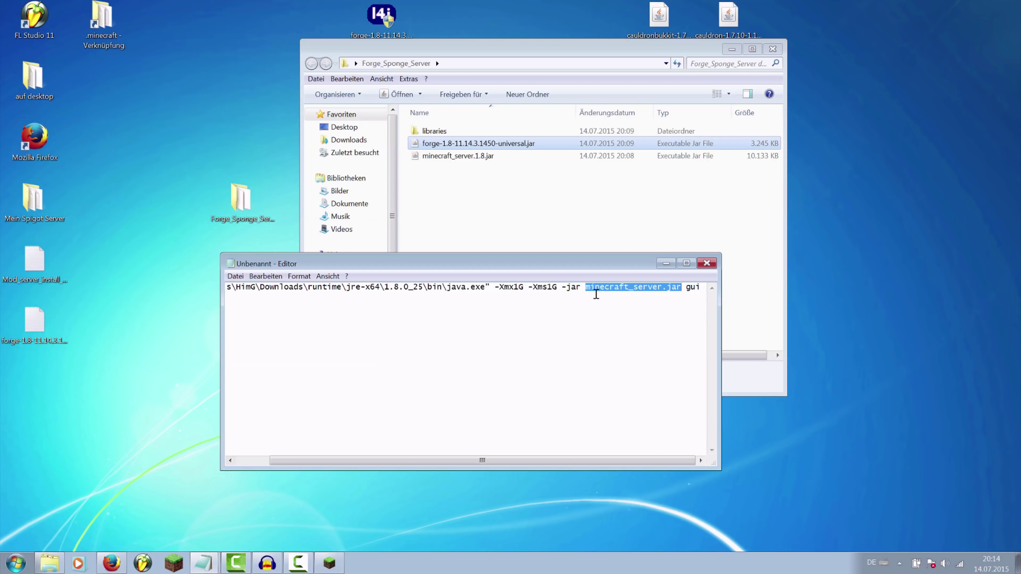
{"action": "key", "text": "ctrl+v"}
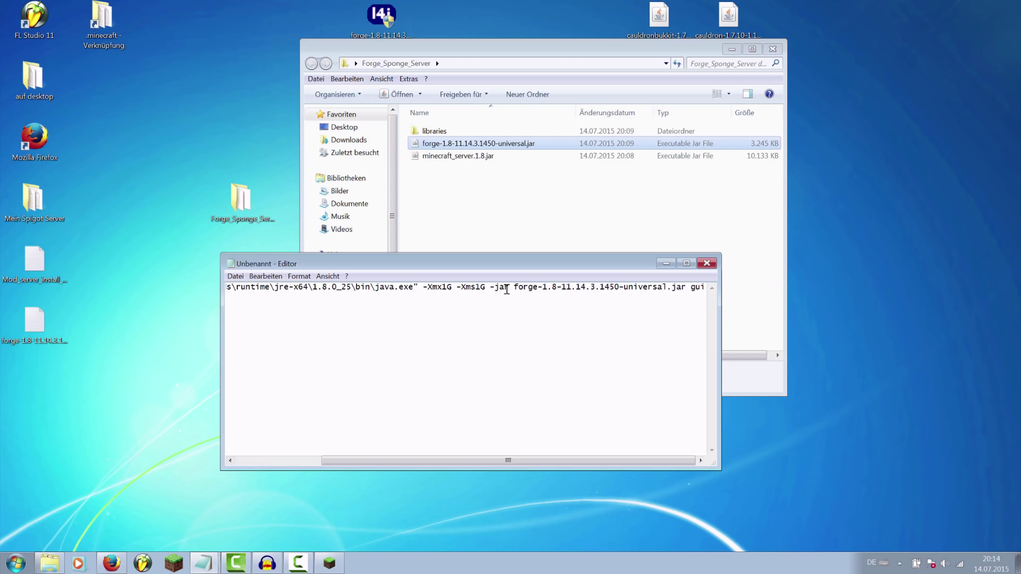
Review the whole start command, checking the Forge jar name and its extension against the file in the server folder
{"action": "left_click_drag", "start_coordinate": [512, 288], "coordinate": [566, 288]}
{"action": "left_click", "coordinate": [534, 288]}
{"action": "left_click_drag", "start_coordinate": [682, 286], "coordinate": [739, 287]}
{"action": "left_click_drag", "start_coordinate": [512, 286], "coordinate": [678, 284]}
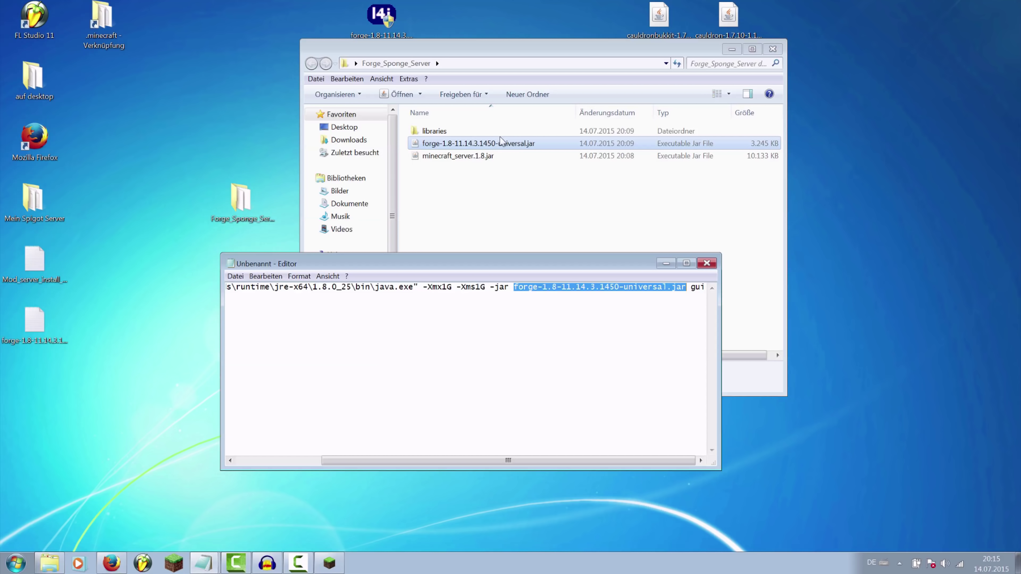
{"action": "left_click", "coordinate": [672, 287]}
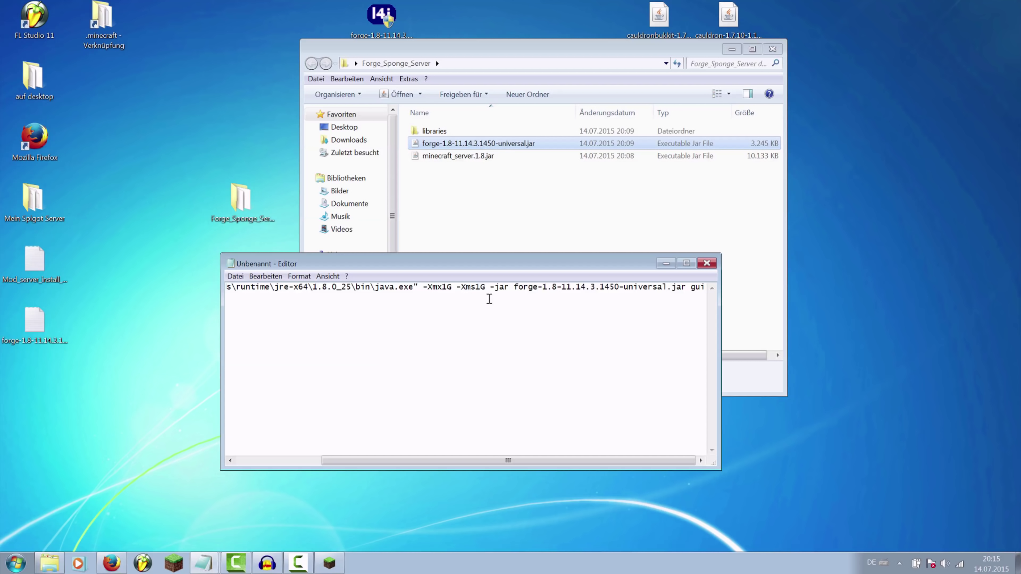
{"action": "left_click", "coordinate": [489, 326]}
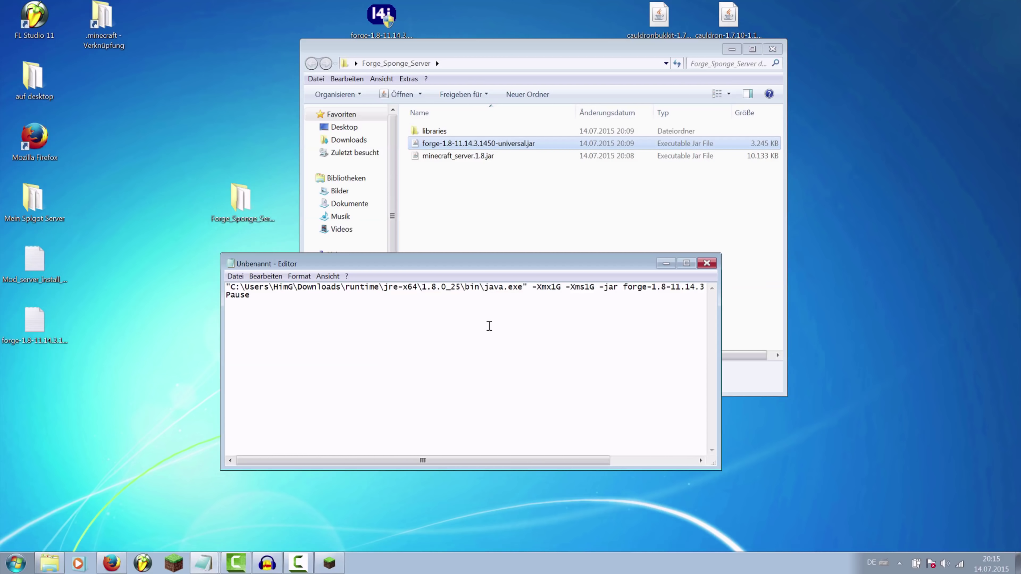
{"action": "key", "text": "End"}
{"action": "key", "text": "Home"}
Begin saving the script under a new name and choose the Forge_Sponge_Server folder on the desktop as its location
{"action": "left_click", "coordinate": [236, 276]}
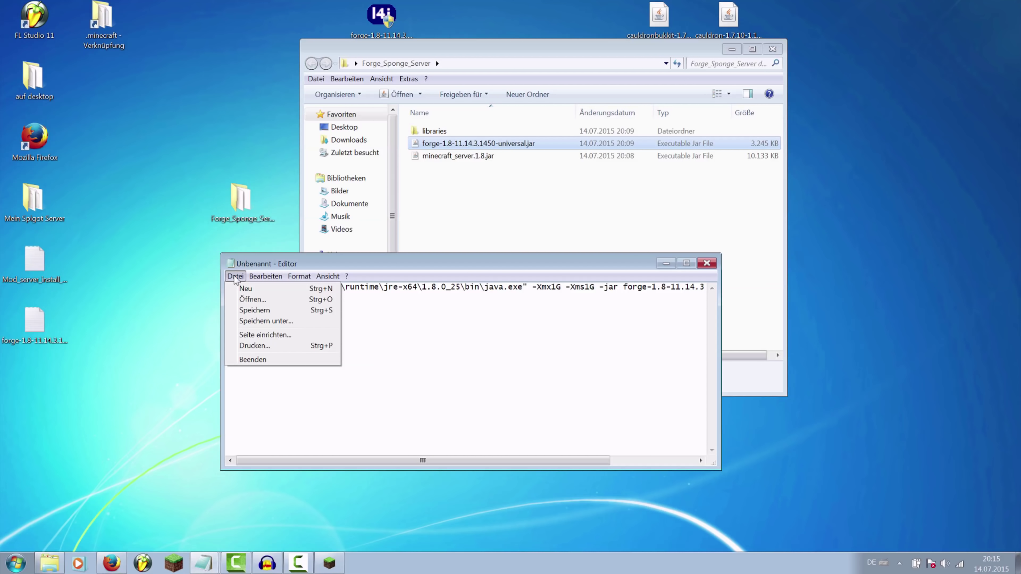
{"action": "left_click", "coordinate": [281, 322]}
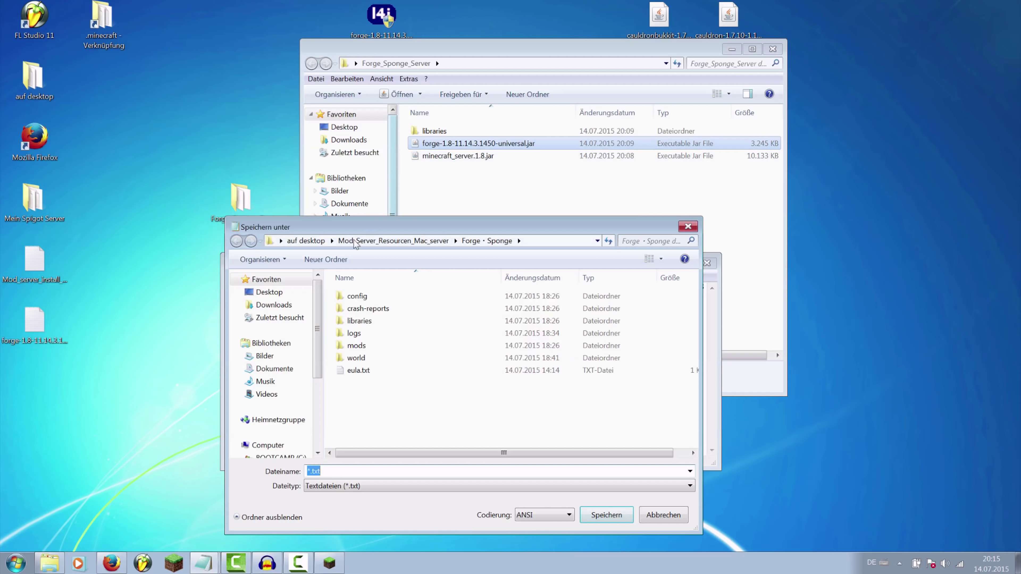
{"action": "left_click_drag", "start_coordinate": [352, 230], "coordinate": [367, 228]}
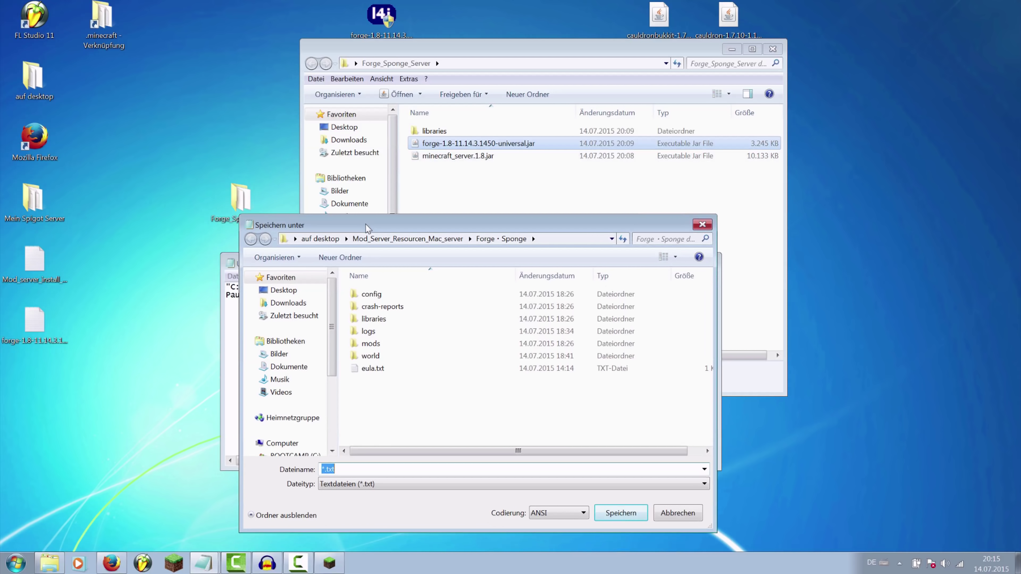
{"action": "left_click", "coordinate": [291, 294]}
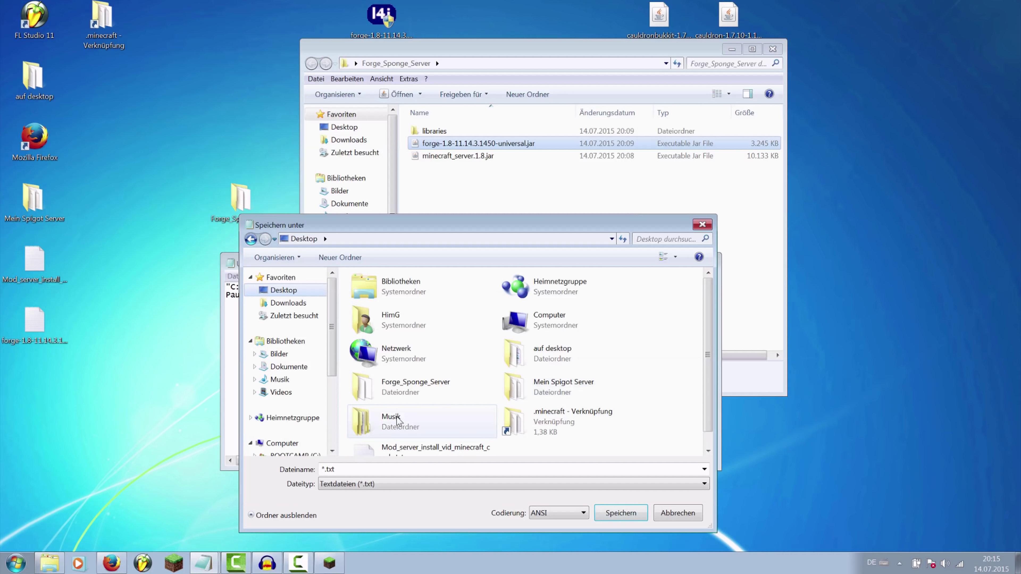
{"action": "scroll", "coordinate": [397, 421], "scroll_direction": "down", "scroll_amount": 1}
{"action": "left_click", "coordinate": [413, 375]}
{"action": "double_click", "coordinate": [414, 369]}
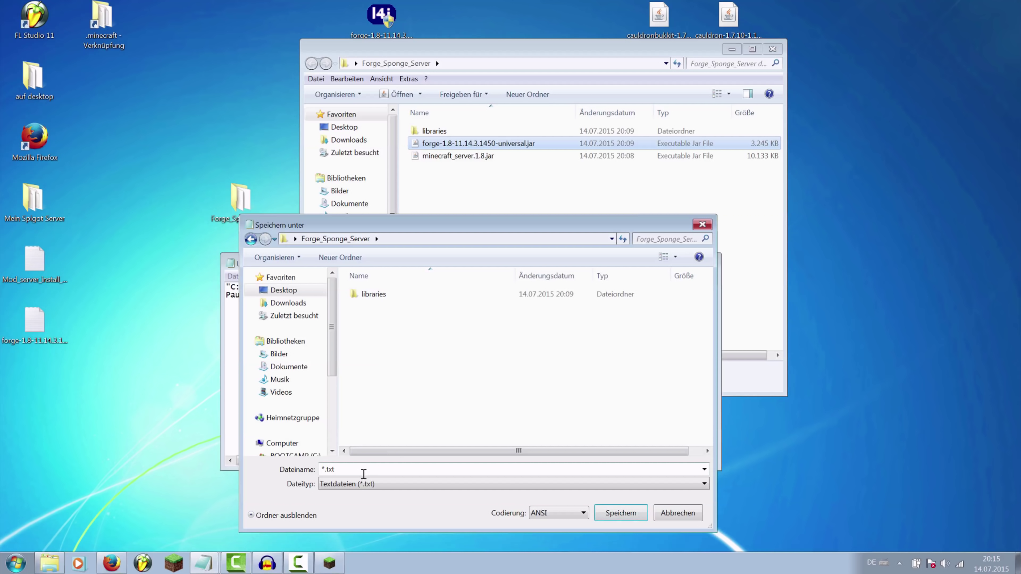
Save the script as start.bat with the file type Alle Dateien, and select it in the Forge_Sponge_Server folder
{"action": "left_click", "coordinate": [366, 485]}
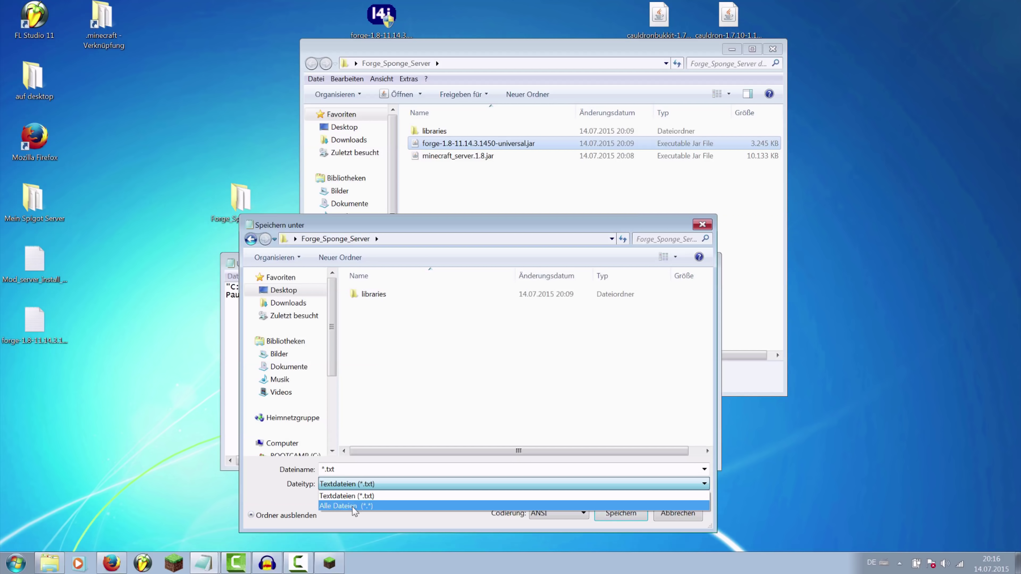
{"action": "left_click", "coordinate": [342, 506]}
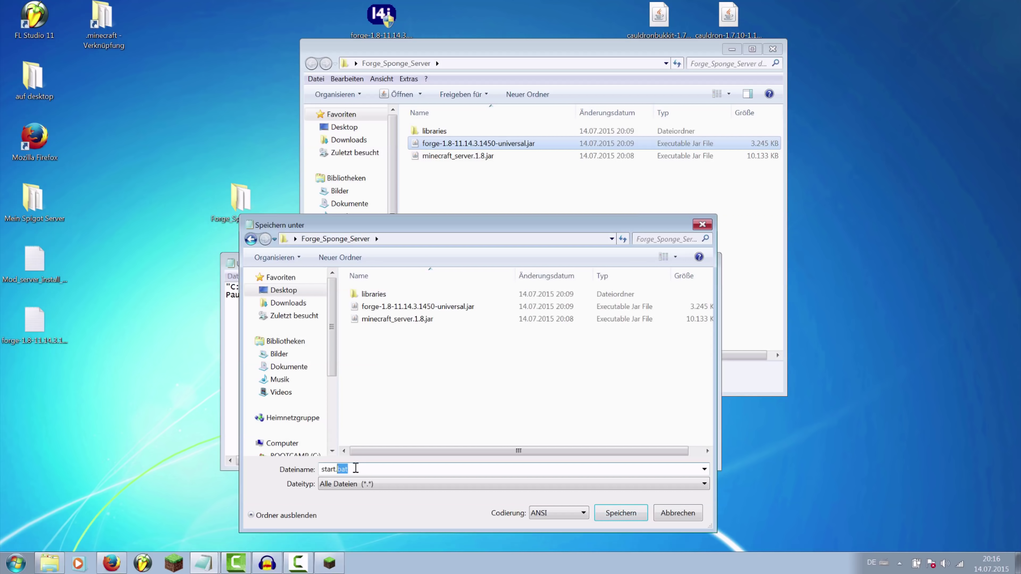
{"action": "left_click", "coordinate": [355, 470]}
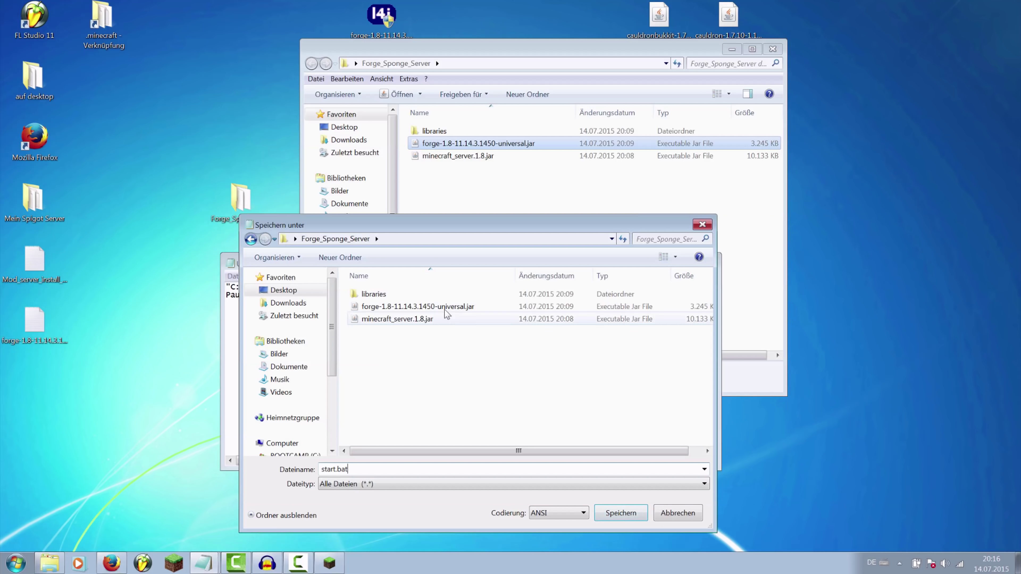
{"action": "left_click", "coordinate": [629, 512]}
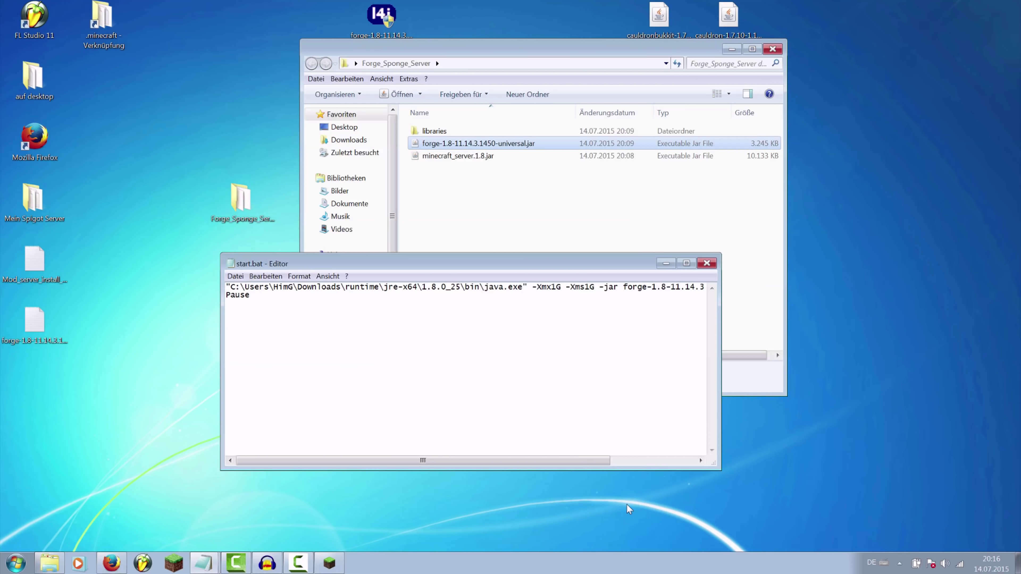
{"action": "left_click", "coordinate": [494, 200]}
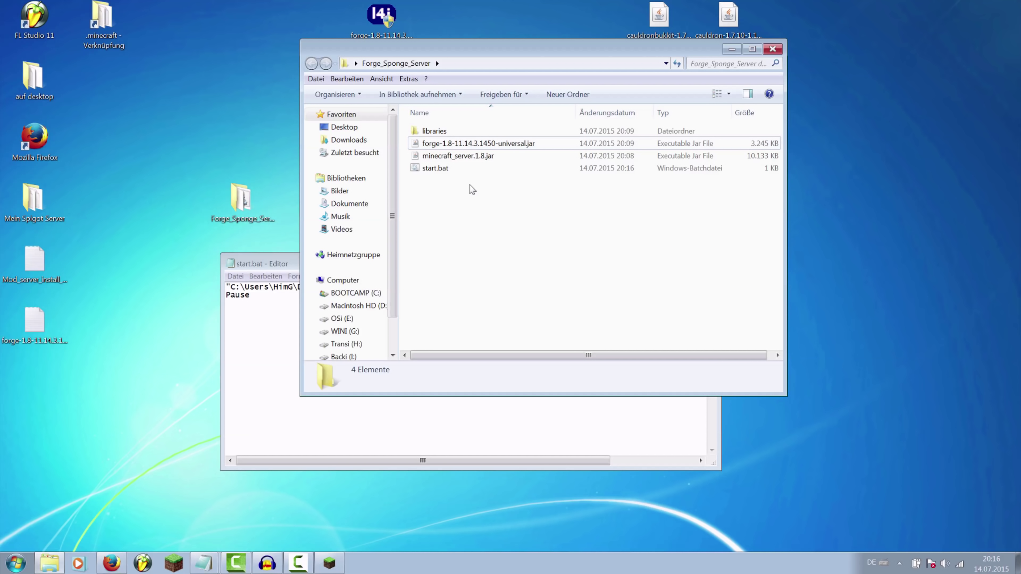
{"action": "left_click", "coordinate": [466, 172]}
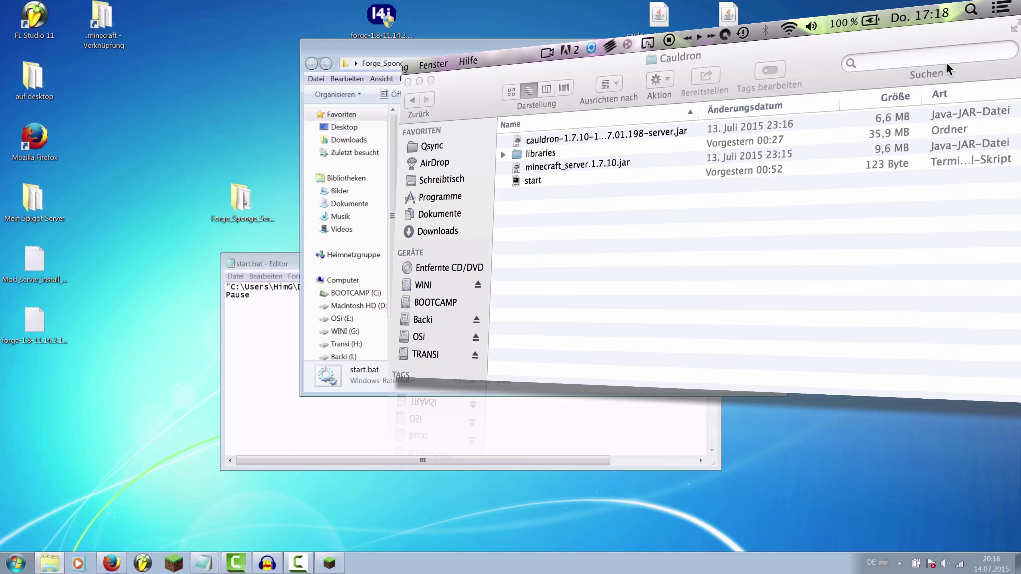
Search Spotlight on the Mac for "term", open Terminal and place its window over the Cauldron folder's file list
{"action": "left_click", "coordinate": [968, 8]}
{"action": "type", "text": "t"}
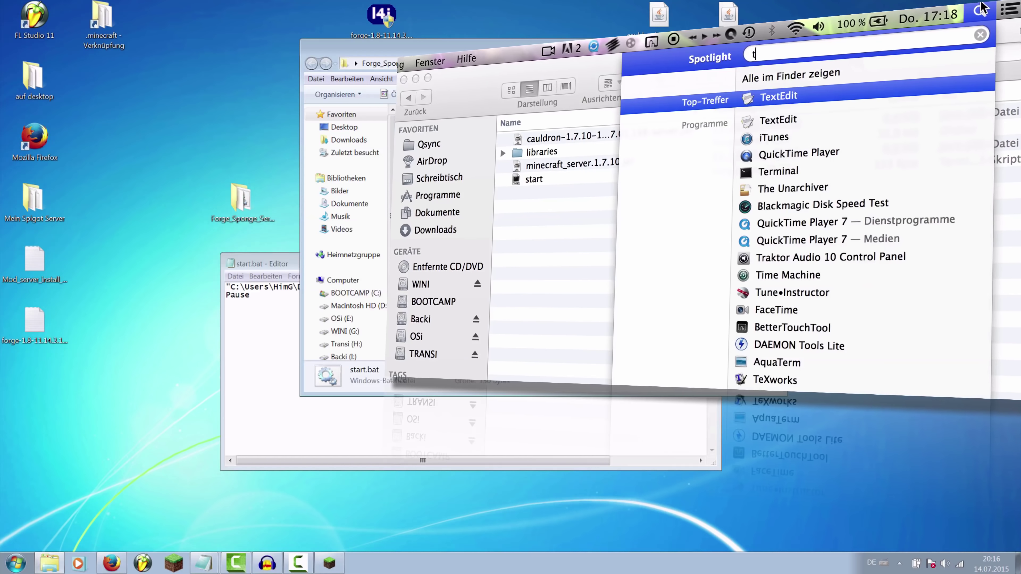
{"action": "type", "text": "erm"}
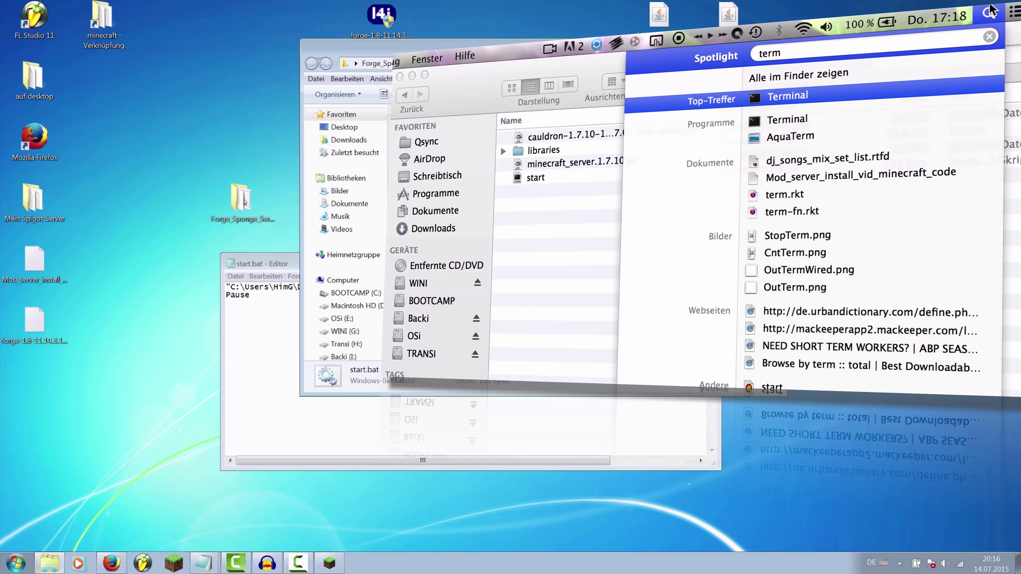
{"action": "key", "text": "Return"}
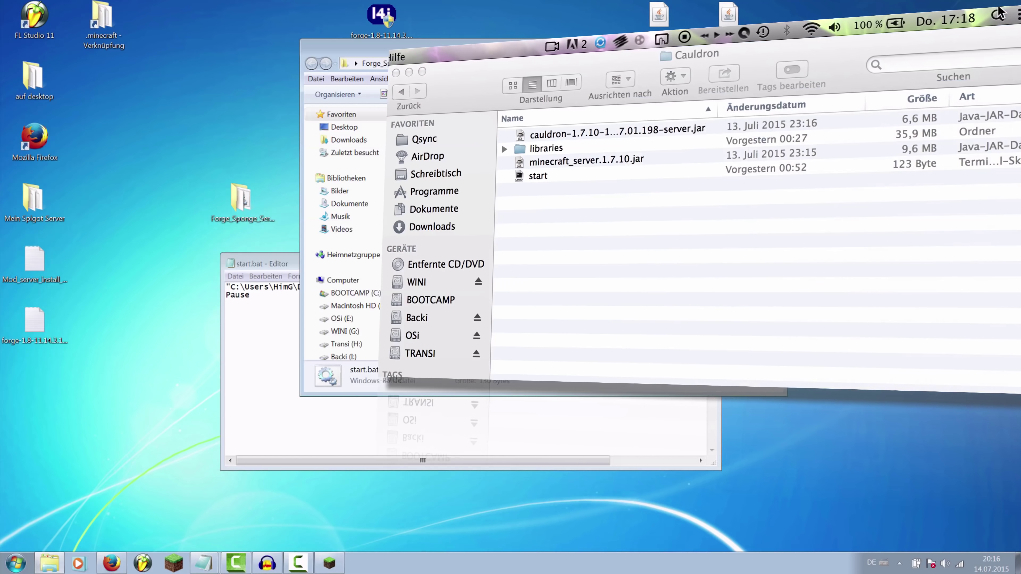
{"action": "left_click_drag", "start_coordinate": [602, 293], "coordinate": [896, 159]}
Open the install notes to show the Mac terminal command and enter "chmod a+x " in Terminal
{"action": "left_click", "coordinate": [204, 563]}
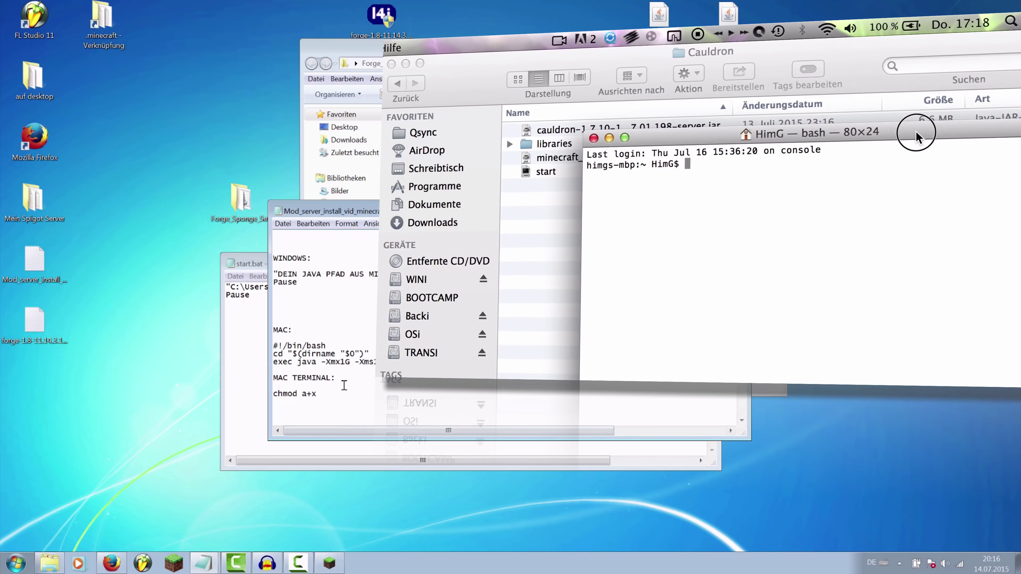
{"action": "left_click_drag", "start_coordinate": [273, 394], "coordinate": [323, 395]}
{"action": "type", "text": "c"}
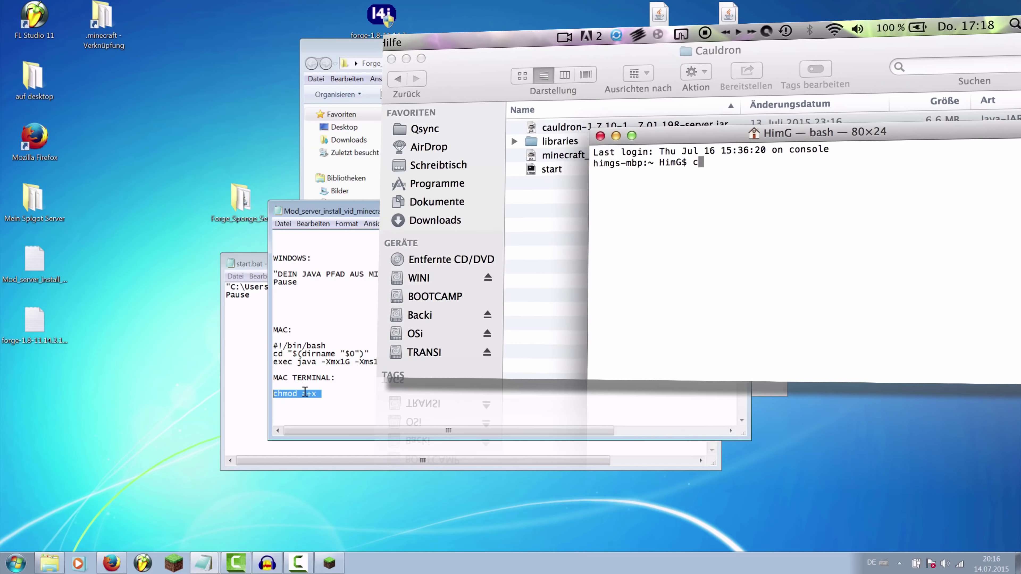
{"action": "type", "text": "hmod a+"}
{"action": "left_click", "coordinate": [318, 394]}
{"action": "type", "text": "x"}
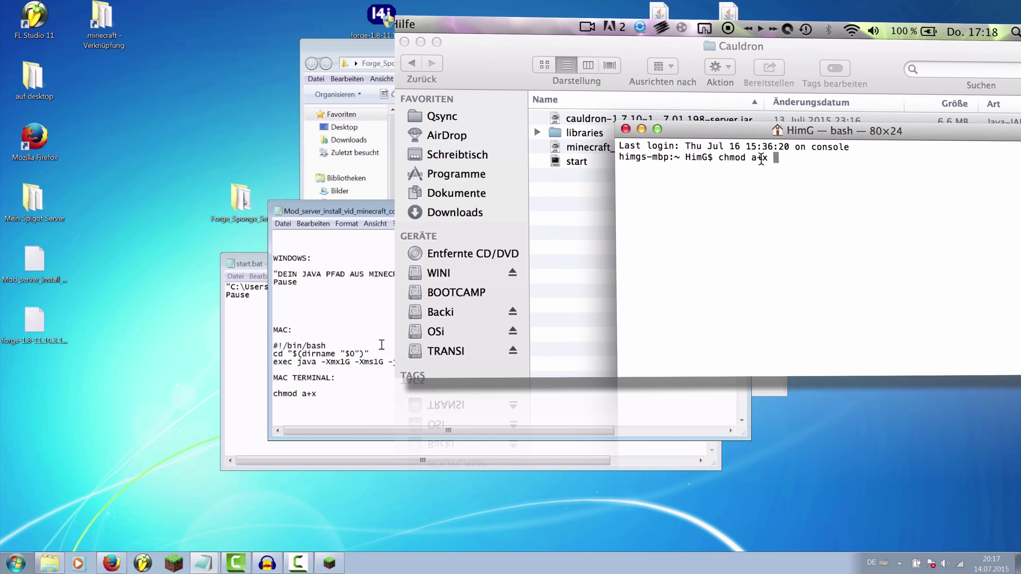
Add the path of the Cauldron folder's start script to the chmod command, run it and close Terminal
{"action": "left_click_drag", "start_coordinate": [576, 163], "coordinate": [831, 201]}
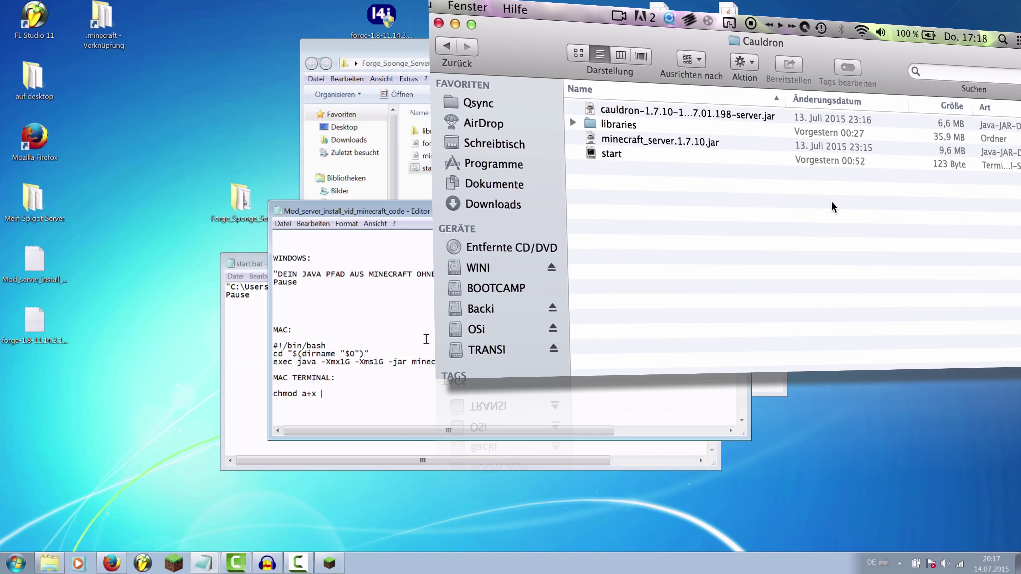
{"action": "key", "text": "ctrl+Up"}
{"action": "left_click", "coordinate": [842, 227]}
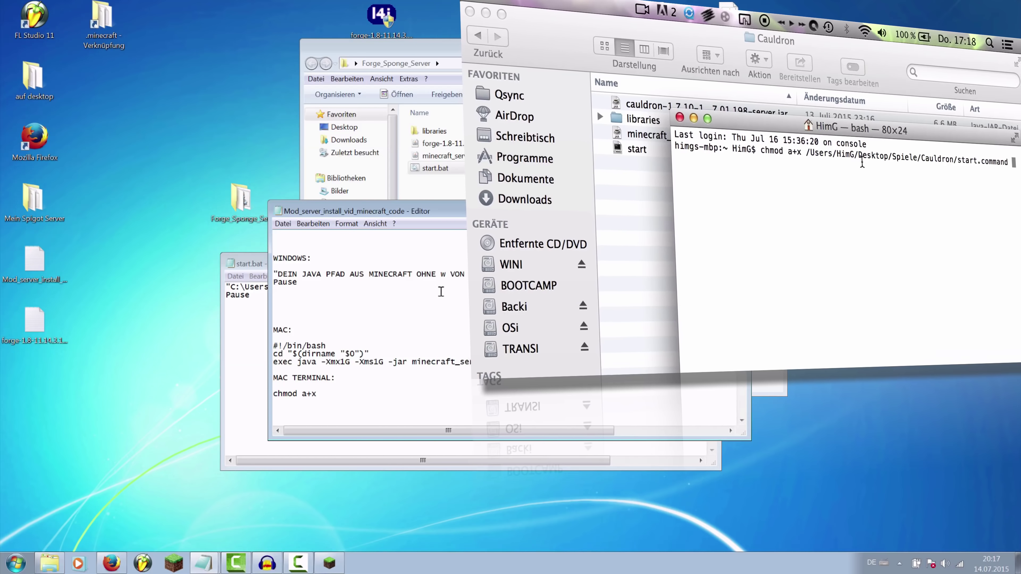
{"action": "key", "text": "Return"}
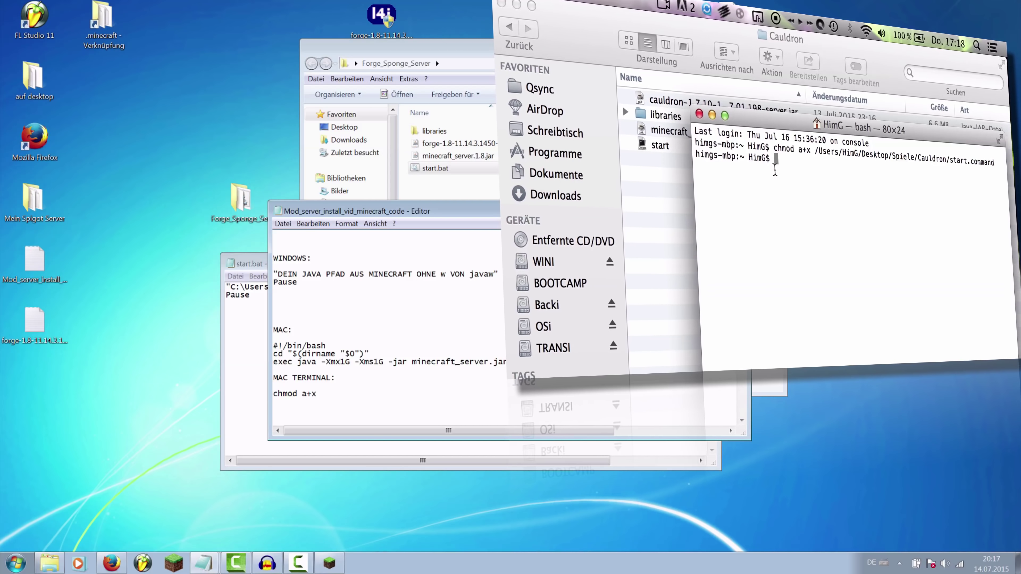
{"action": "left_click", "coordinate": [703, 115]}
{"action": "left_click", "coordinate": [497, 168]}
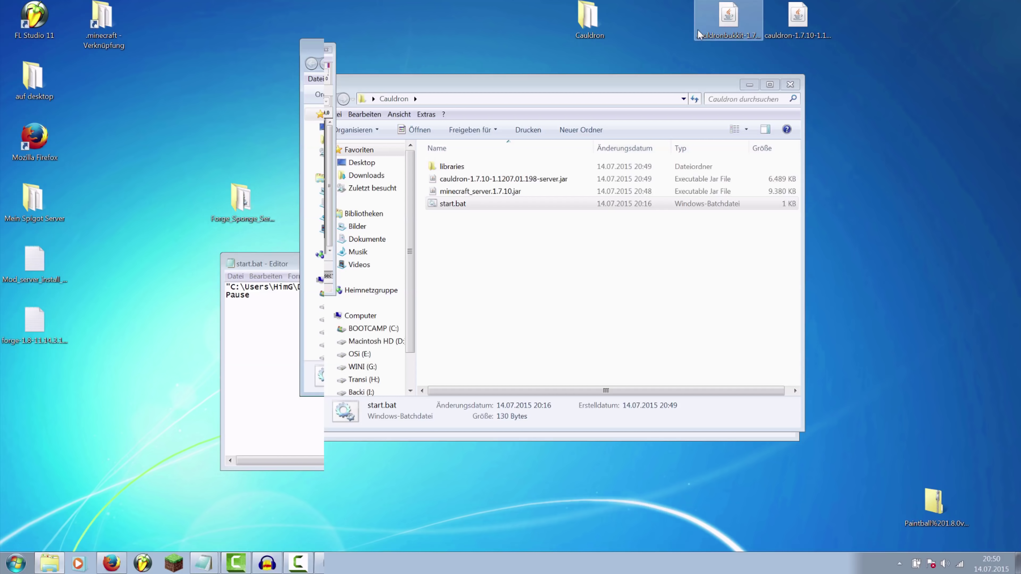
Move the cauldronbukkit-1.7.10-1.1207.01.198.jar from the Windows desktop into the Cauldron folder
{"action": "left_click", "coordinate": [794, 34]}
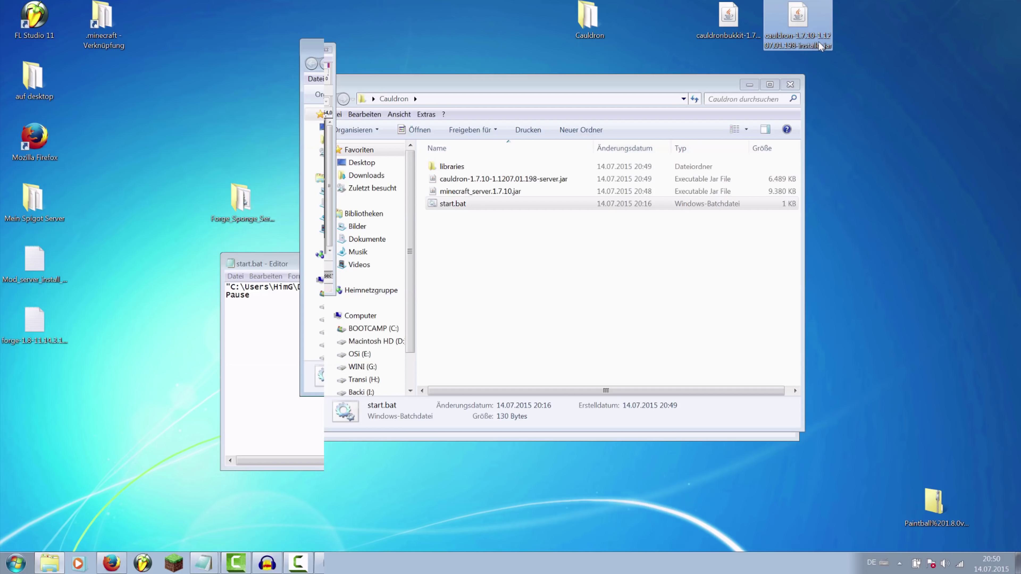
{"action": "left_click", "coordinate": [729, 33]}
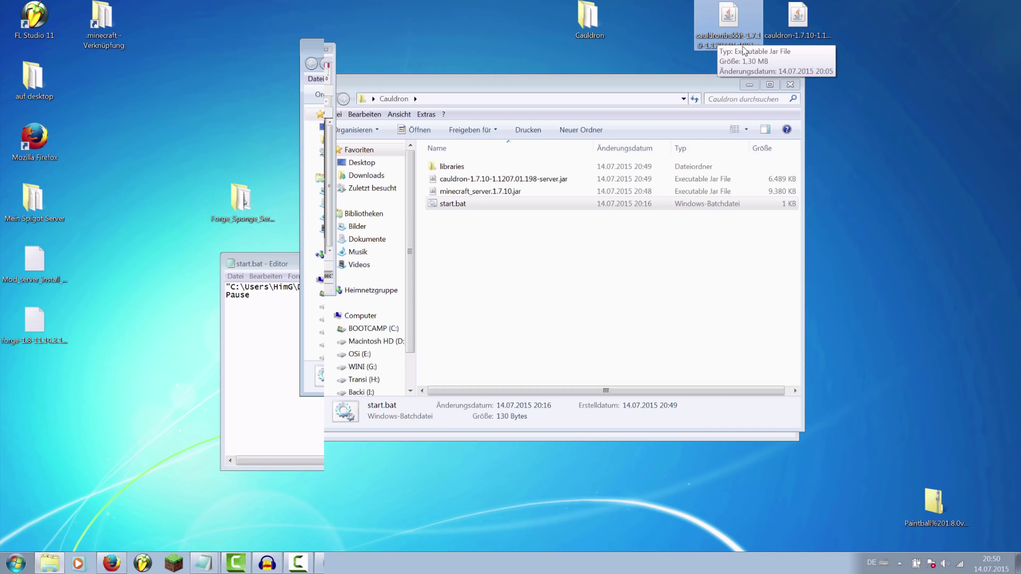
{"action": "left_click_drag", "start_coordinate": [734, 34], "coordinate": [518, 258]}
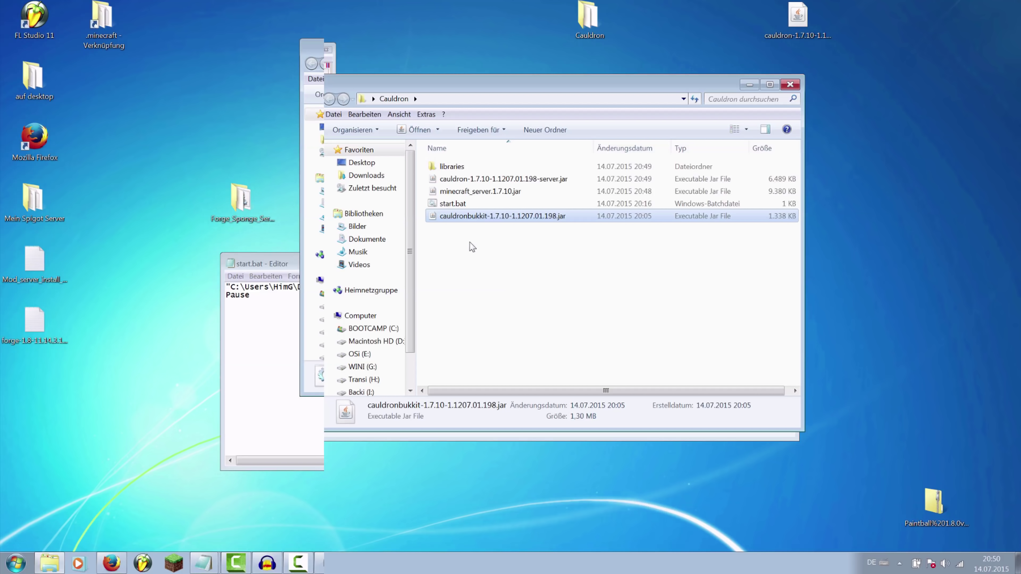
{"action": "left_click", "coordinate": [483, 233]}
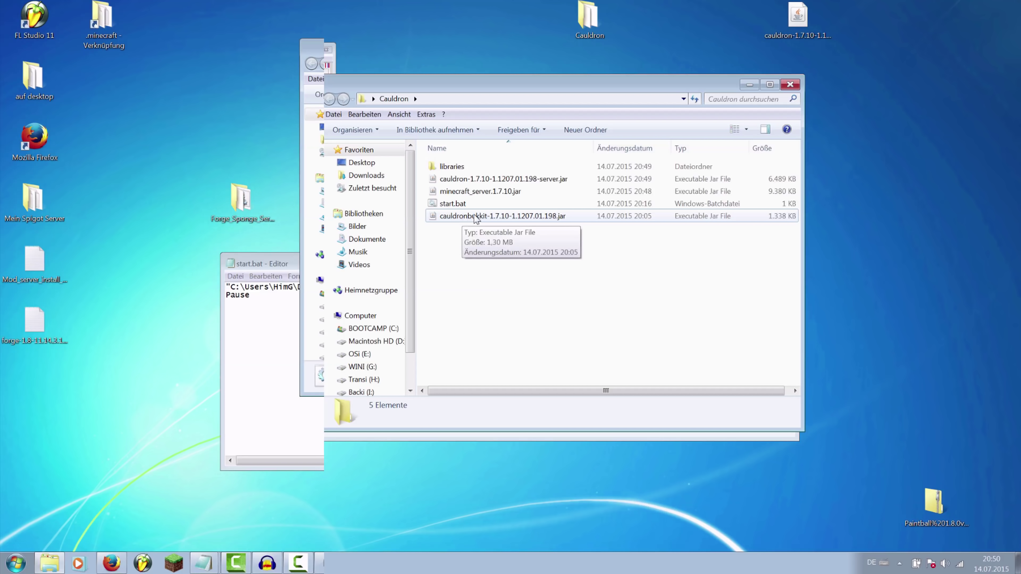
{"action": "left_click_drag", "start_coordinate": [425, 84], "coordinate": [455, 83]}
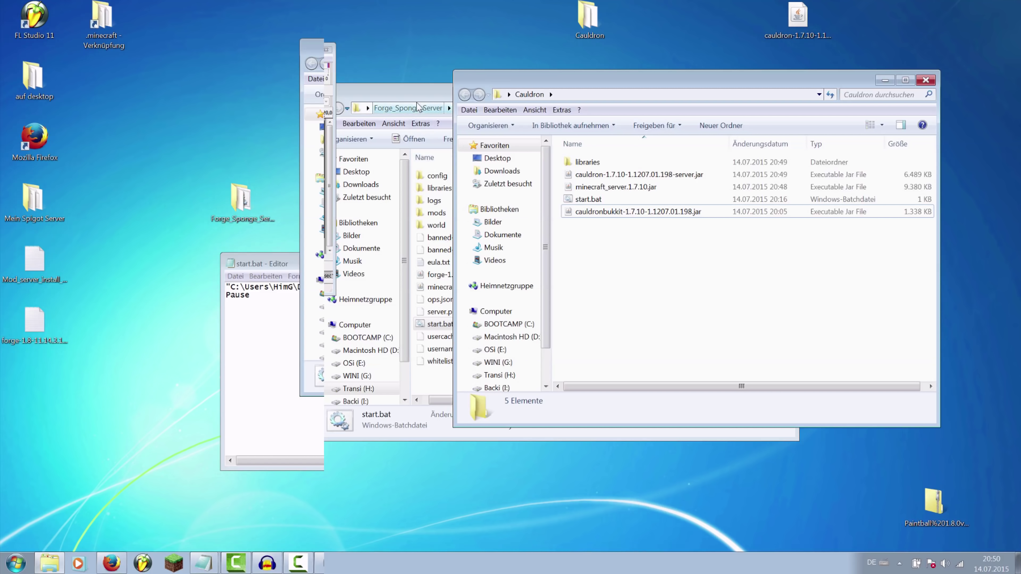
{"action": "right_click", "coordinate": [601, 233]}
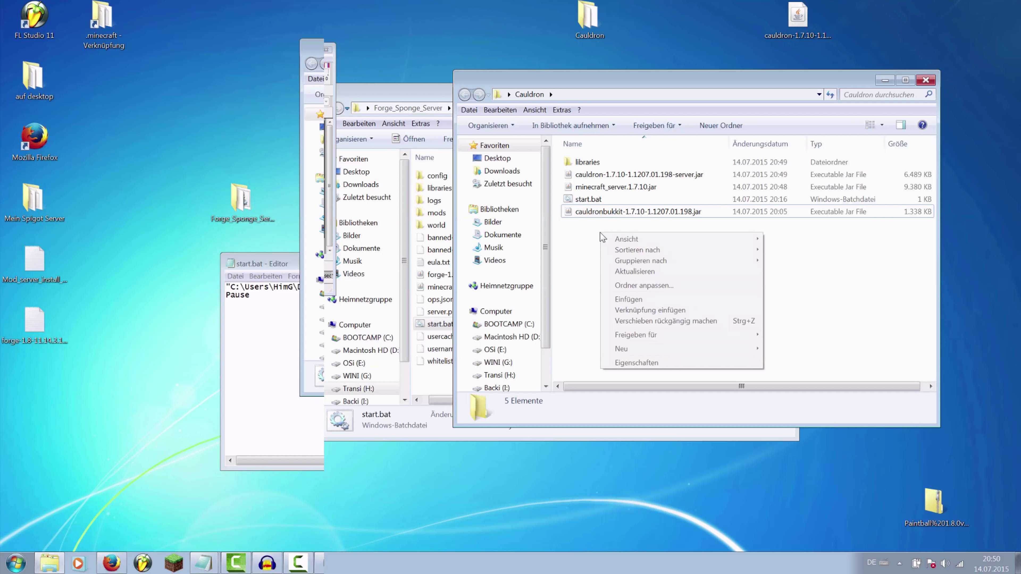
{"action": "left_click", "coordinate": [598, 253]}
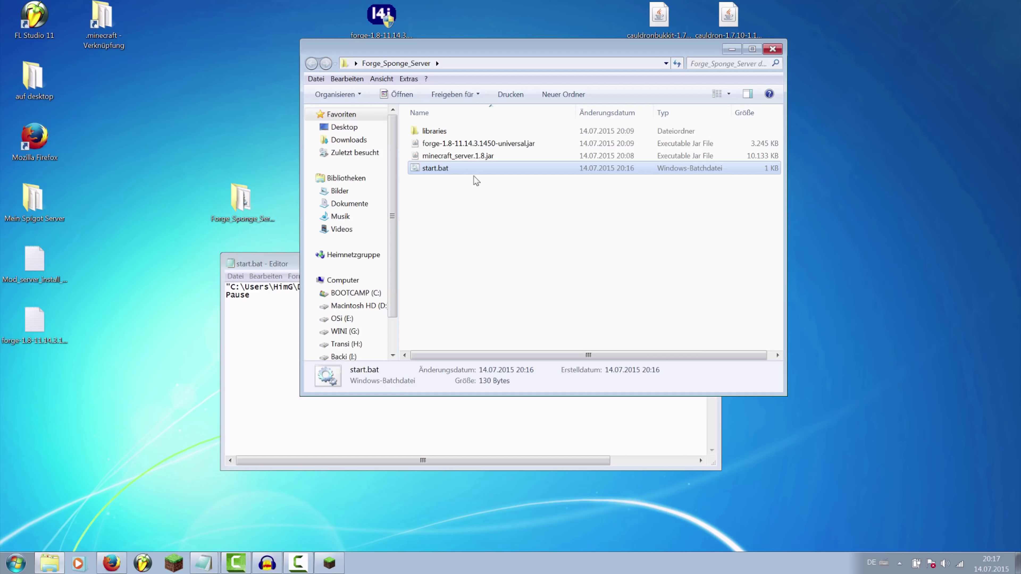
{"action": "right_click", "coordinate": [459, 172]}
{"action": "left_click", "coordinate": [434, 184]}
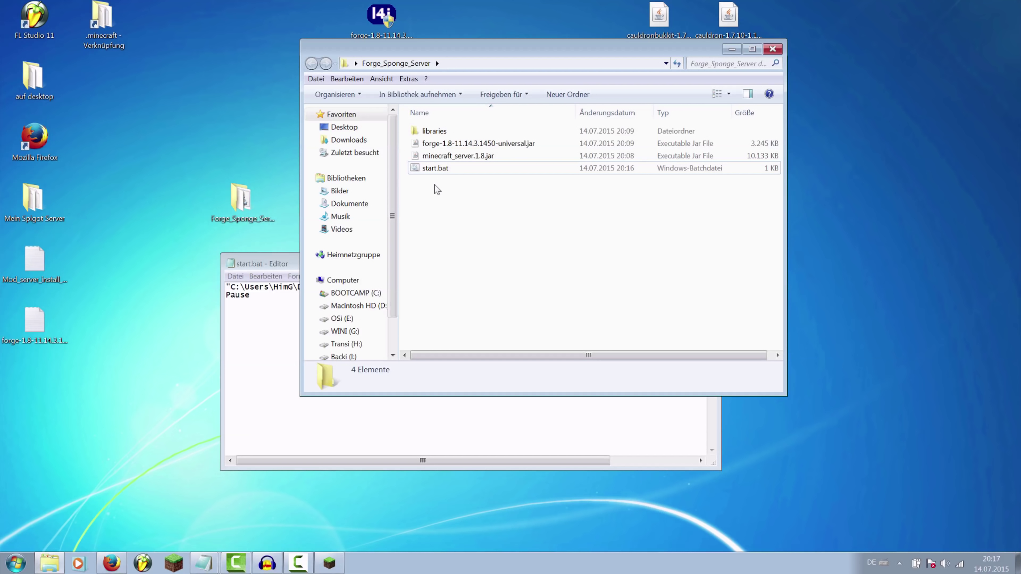
Start the Forge server by running start.bat in the Forge_Sponge_Server folder
{"action": "left_click", "coordinate": [453, 168]}
{"action": "right_click", "coordinate": [455, 170]}
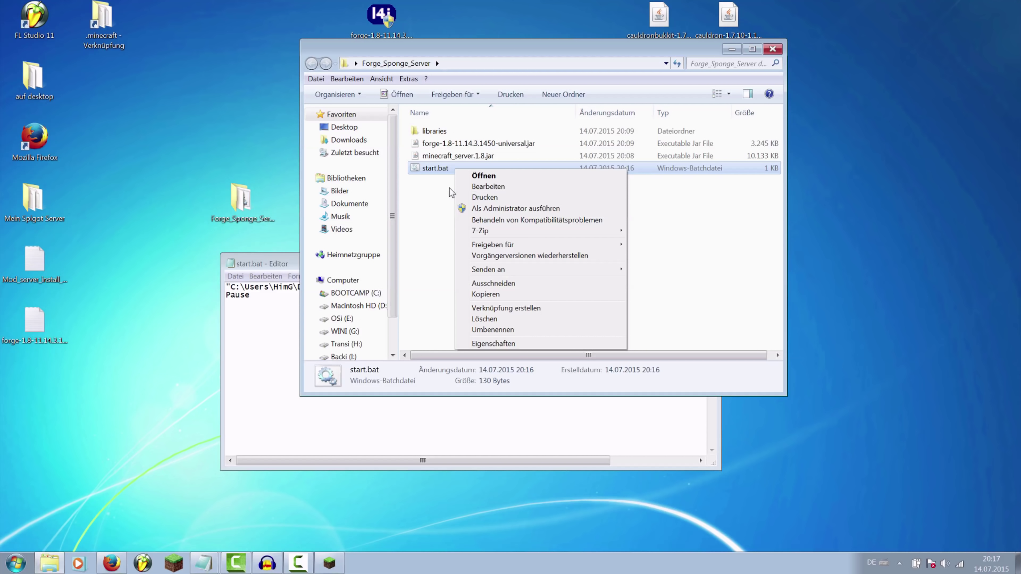
{"action": "left_click", "coordinate": [430, 189]}
{"action": "double_click", "coordinate": [449, 168]}
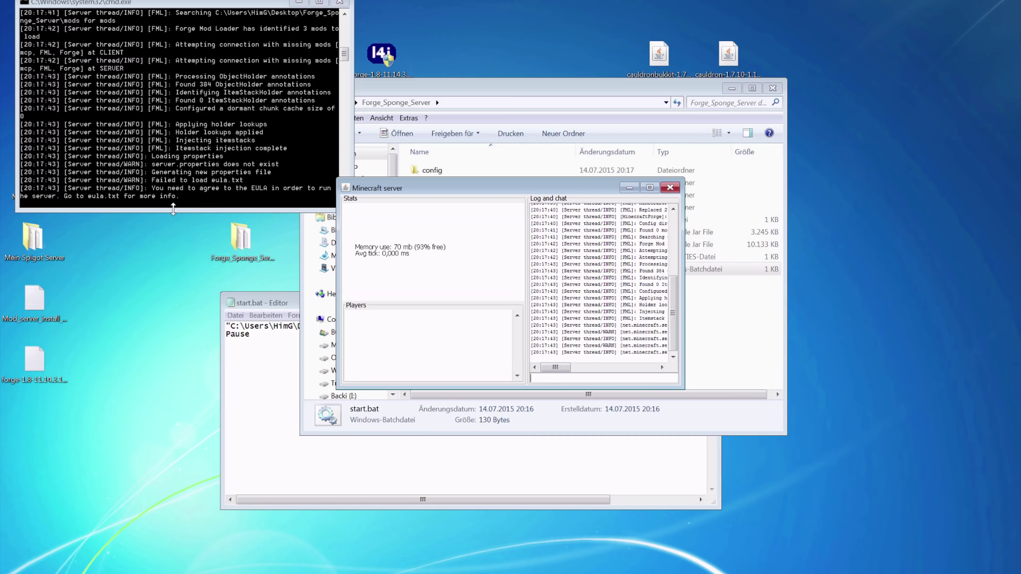
Check the server console's EULA message and find eula.txt among the generated files in the server folder
{"action": "left_click", "coordinate": [212, 208]}
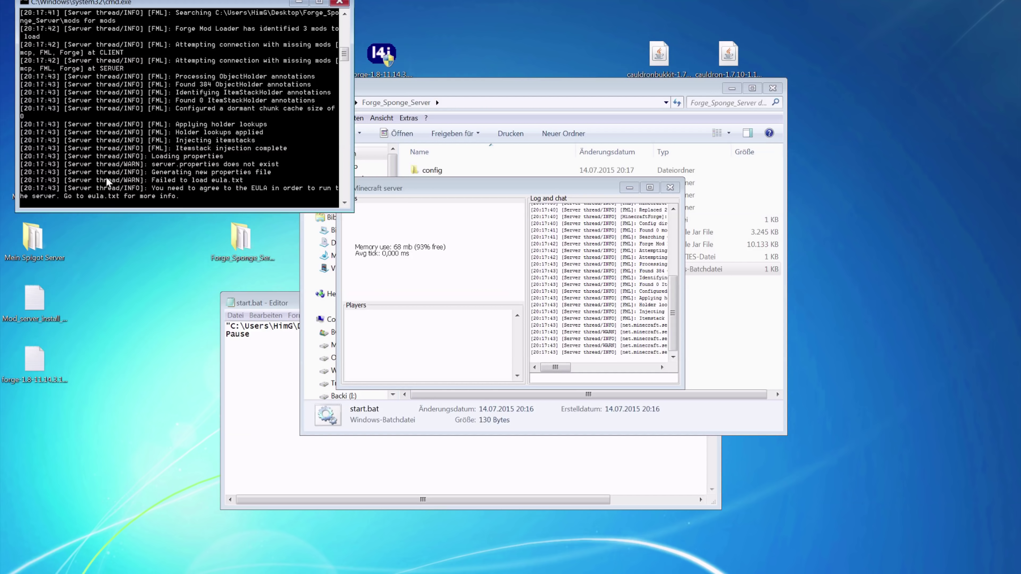
{"action": "left_click", "coordinate": [705, 273]}
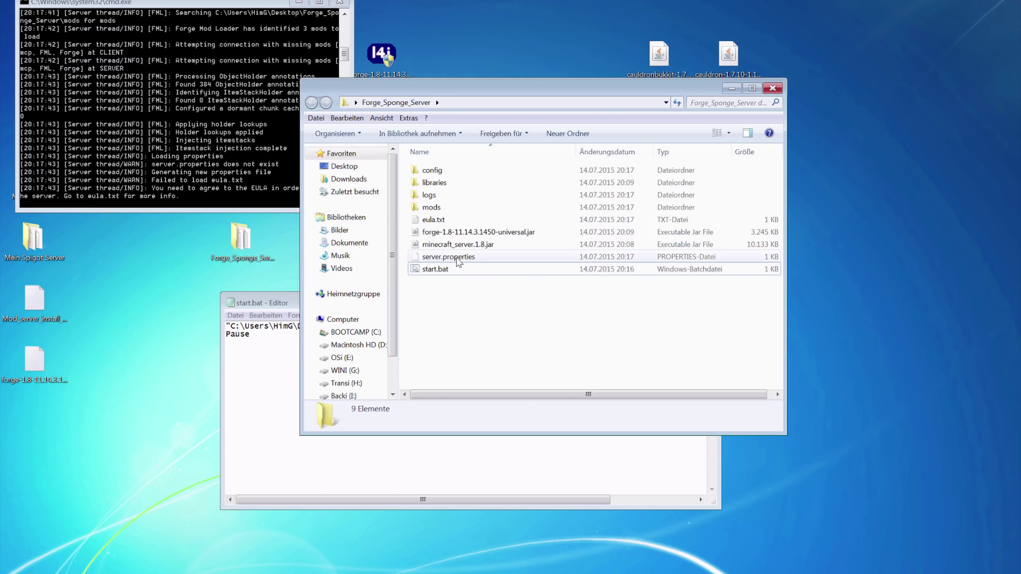
{"action": "left_click", "coordinate": [454, 220]}
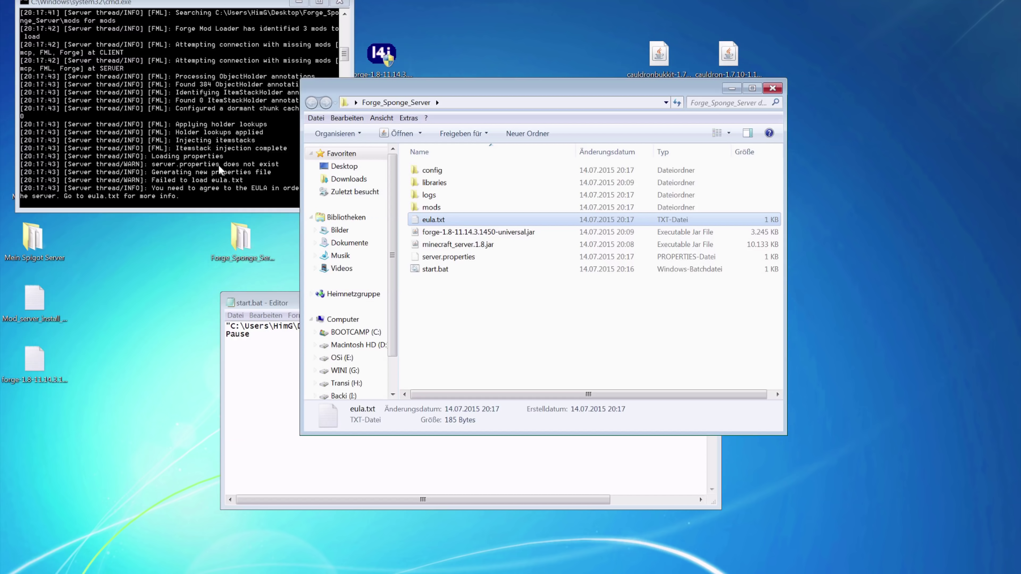
{"action": "left_click", "coordinate": [167, 194]}
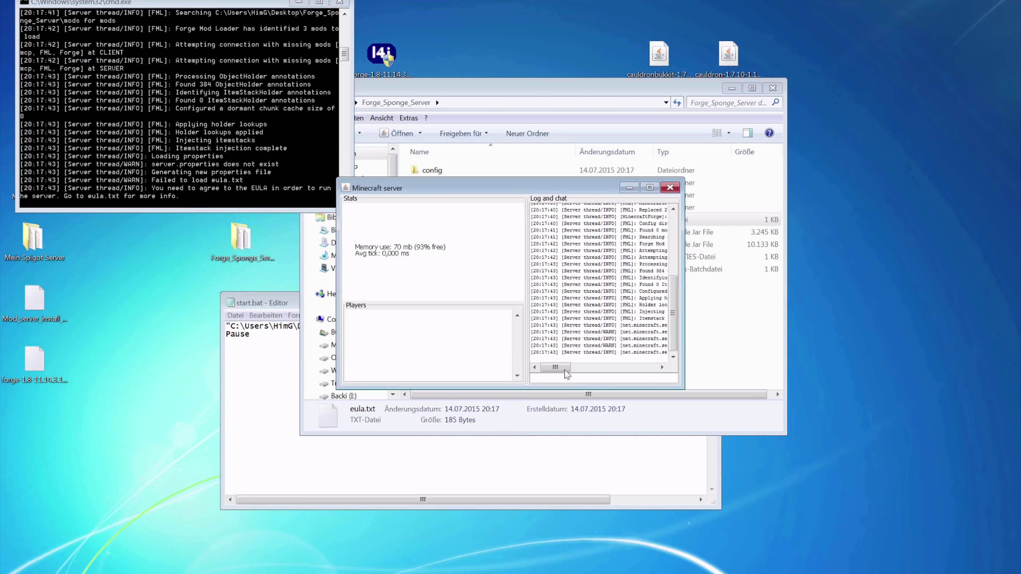
Send the "stop" command in the server console, and close the Minecraft server window and the console
{"action": "left_click", "coordinate": [194, 197]}
{"action": "type", "text": "stop"}
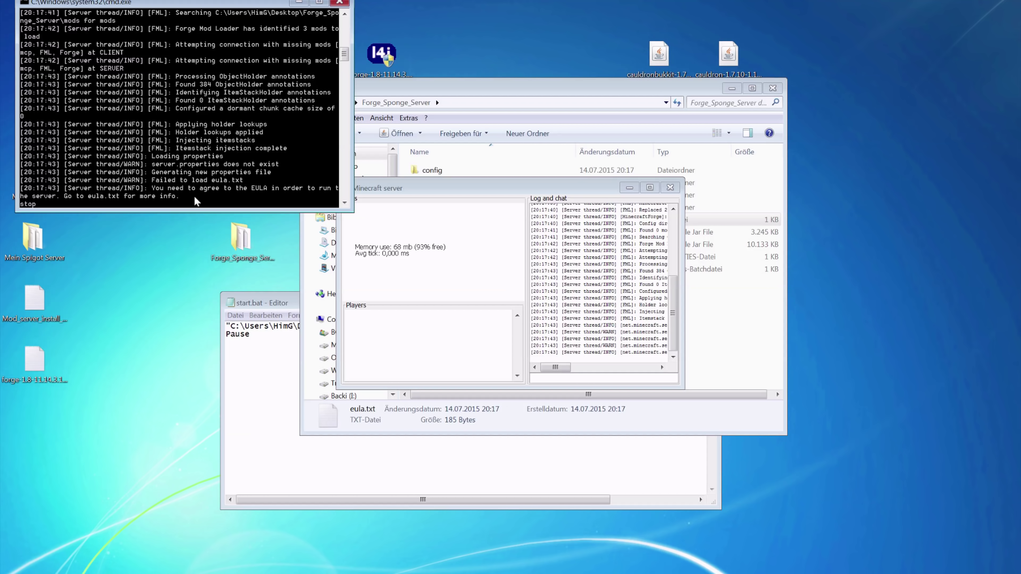
{"action": "key", "text": "Return"}
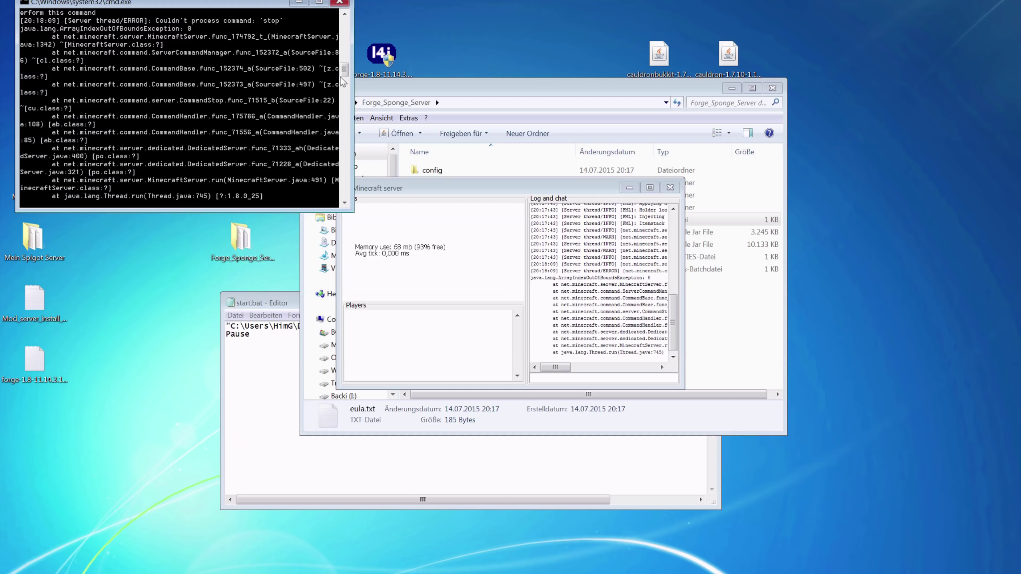
{"action": "left_click", "coordinate": [670, 188]}
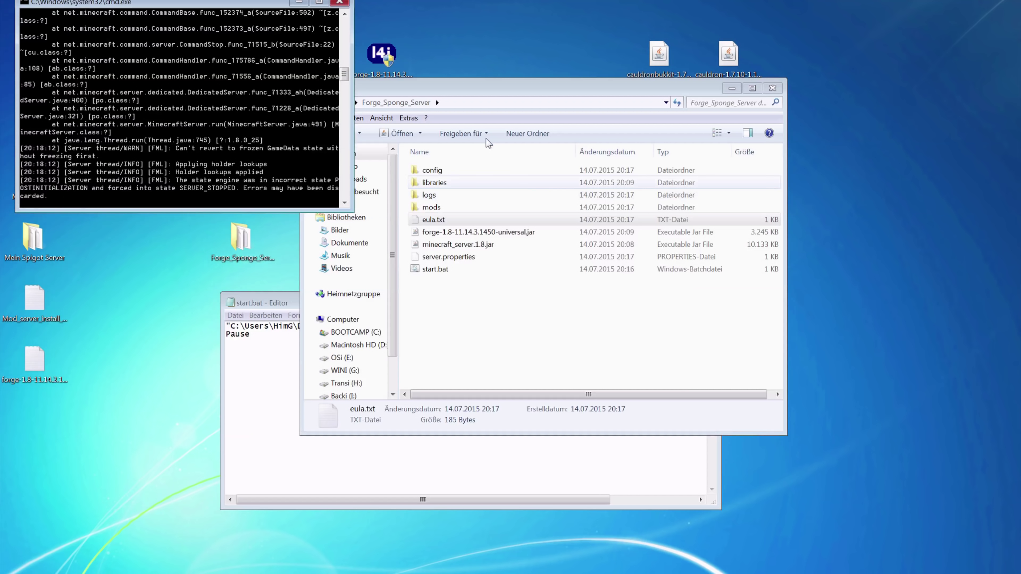
{"action": "left_click", "coordinate": [339, 3]}
Set eula=true in the Forge server's eula.txt, save the file and close the editor
{"action": "right_click", "coordinate": [452, 222]}
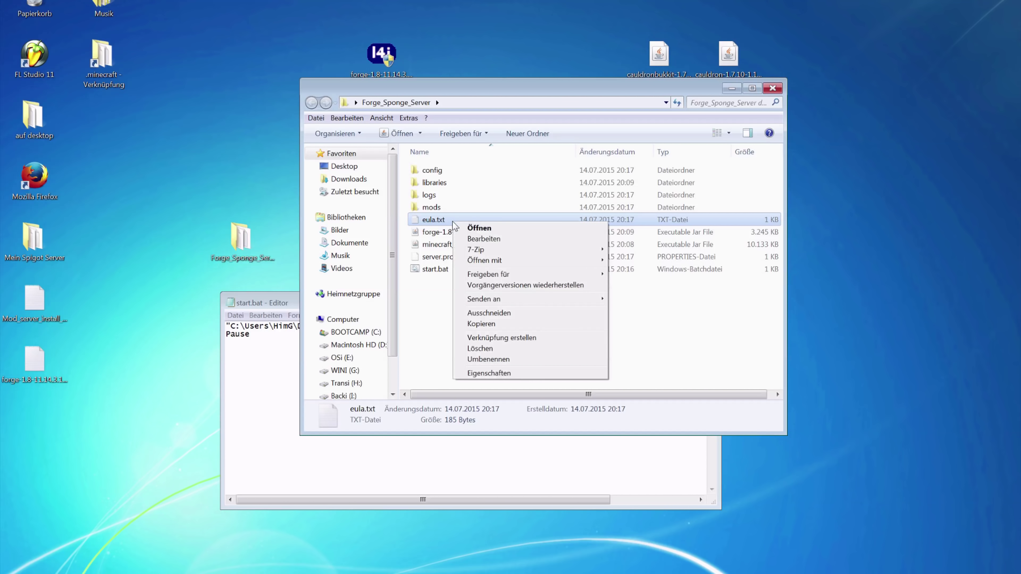
{"action": "left_click", "coordinate": [499, 240]}
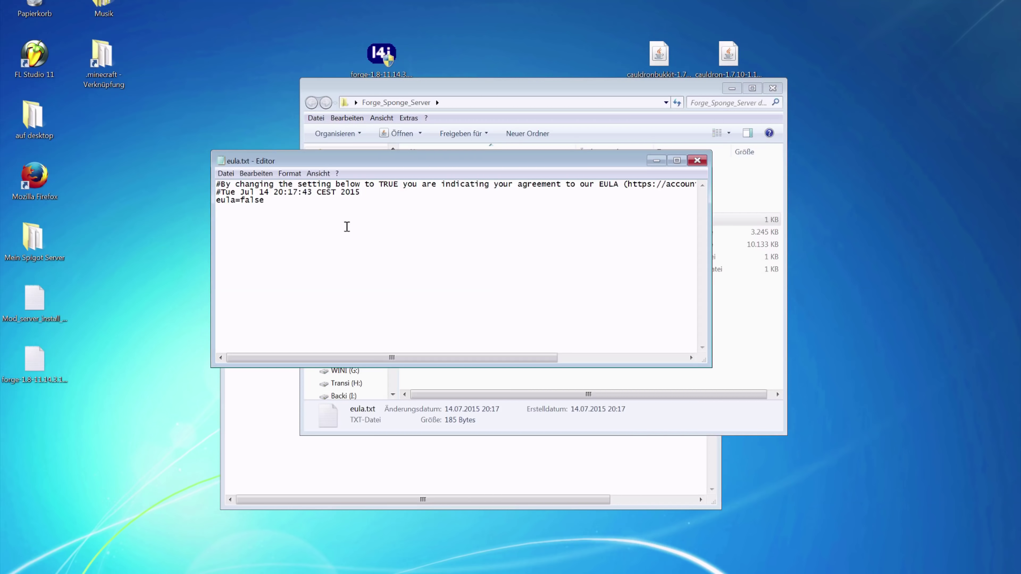
{"action": "left_click_drag", "start_coordinate": [275, 200], "coordinate": [244, 201]}
{"action": "left_click", "coordinate": [244, 197]}
{"action": "left_click_drag", "start_coordinate": [241, 200], "coordinate": [285, 199]}
{"action": "type", "text": "true"}
{"action": "double_click", "coordinate": [259, 201]}
{"action": "left_click", "coordinate": [225, 173]}
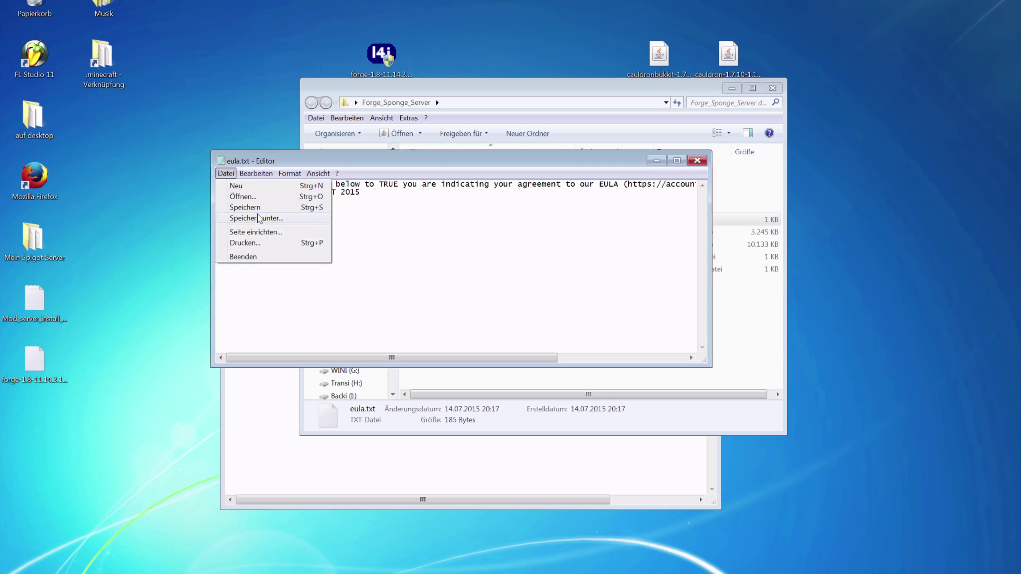
{"action": "left_click", "coordinate": [266, 207]}
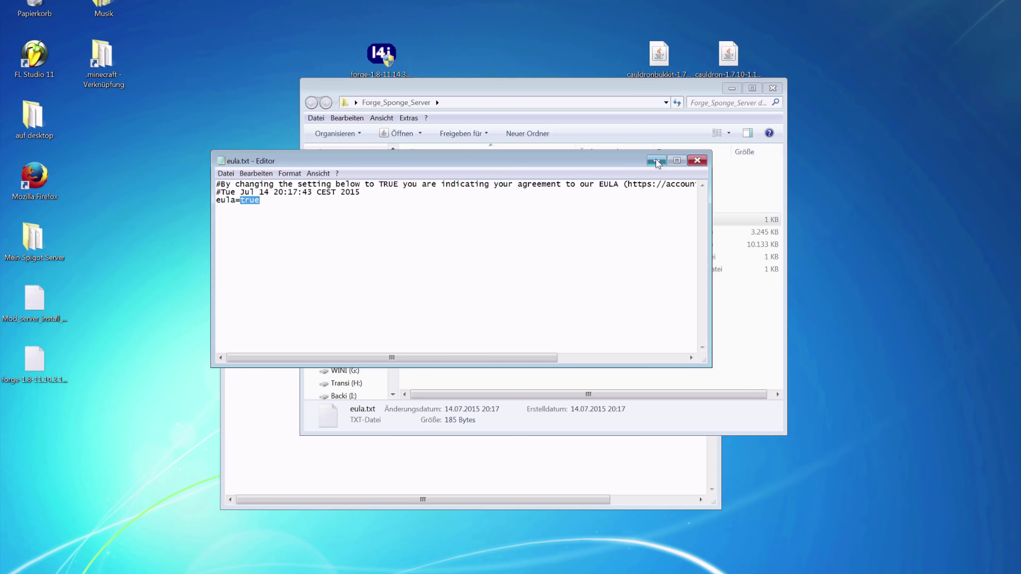
{"action": "left_click", "coordinate": [698, 161]}
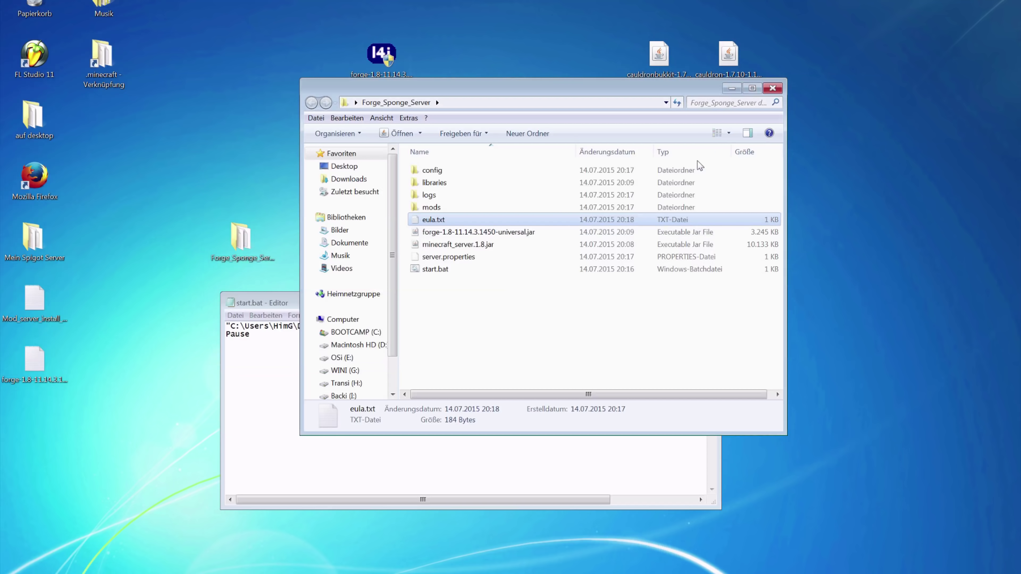
Run start.bat again to start the Forge server with the accepted EULA
{"action": "left_click", "coordinate": [478, 282]}
{"action": "double_click", "coordinate": [451, 271]}
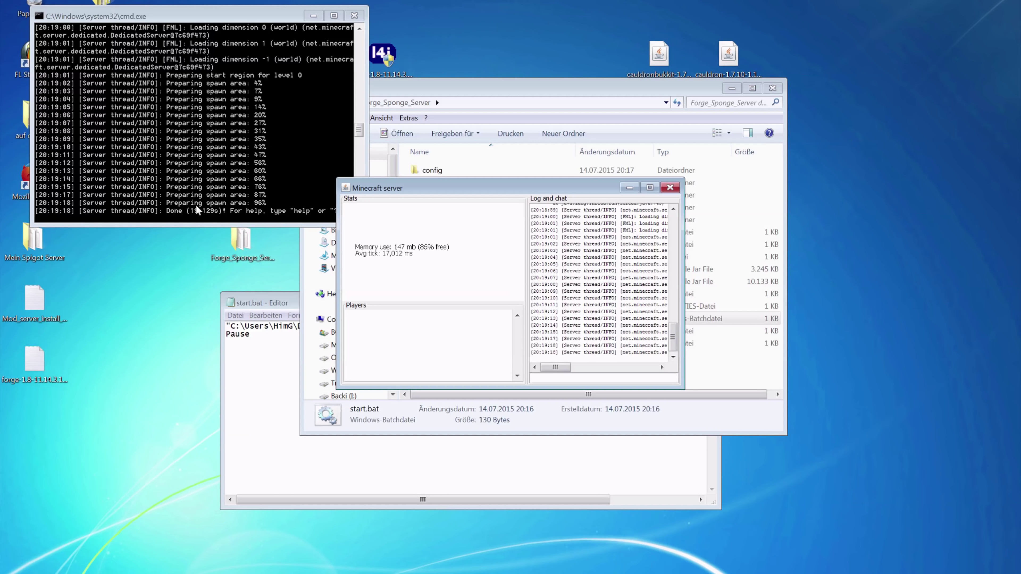
{"action": "left_click", "coordinate": [195, 211]}
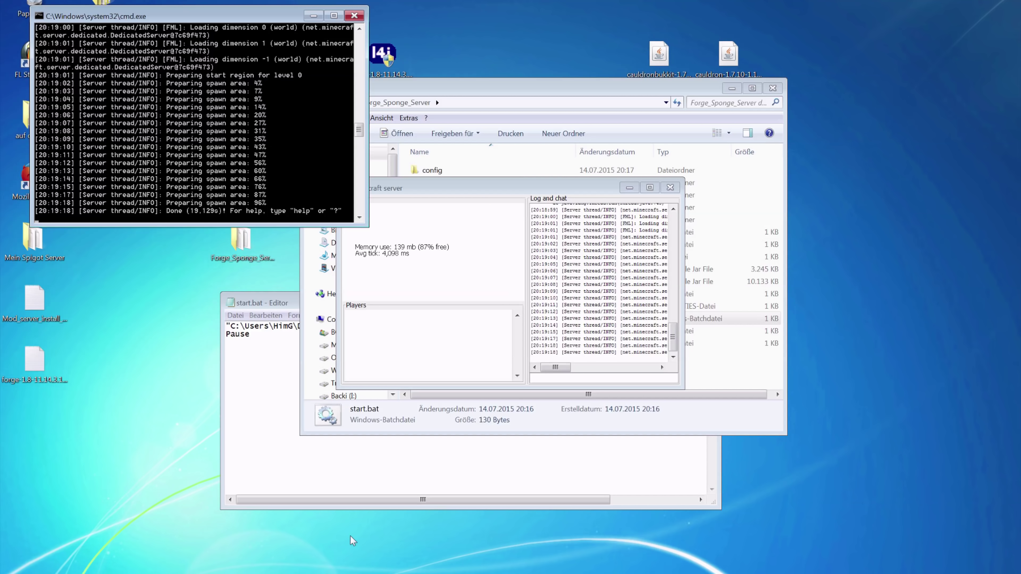
Switch to the Minecraft Launcher, close the Profile Editor and launch the game with the Forge profile
{"action": "key", "text": "alt+Tab"}
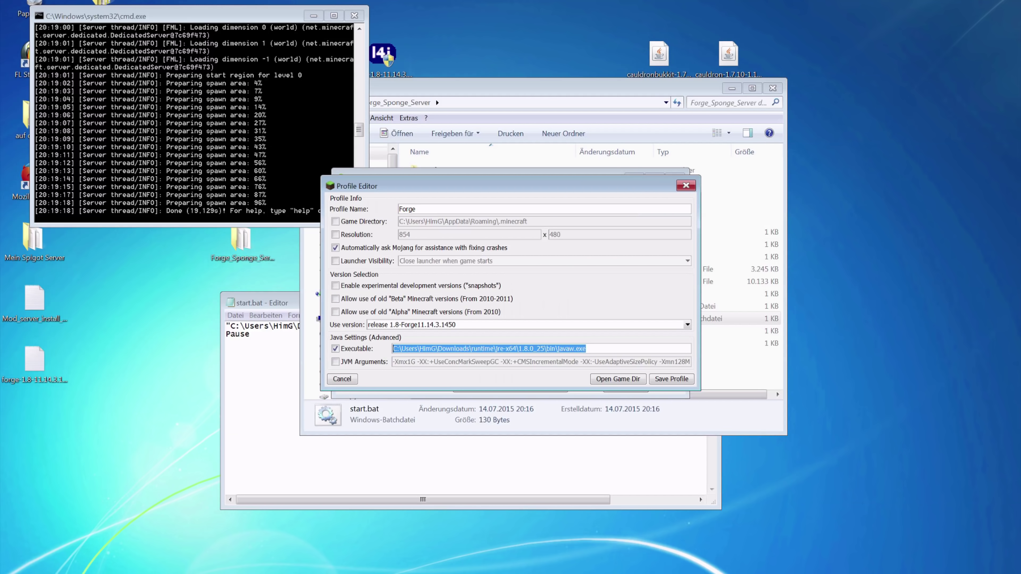
{"action": "left_click", "coordinate": [682, 189]}
{"action": "left_click_drag", "start_coordinate": [467, 184], "coordinate": [487, 193]}
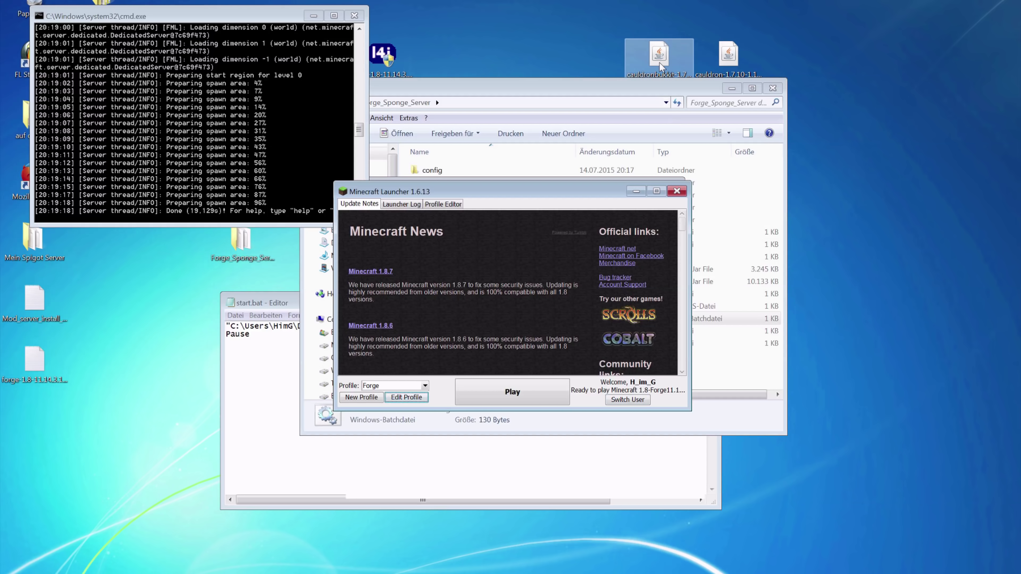
{"action": "left_click", "coordinate": [497, 396]}
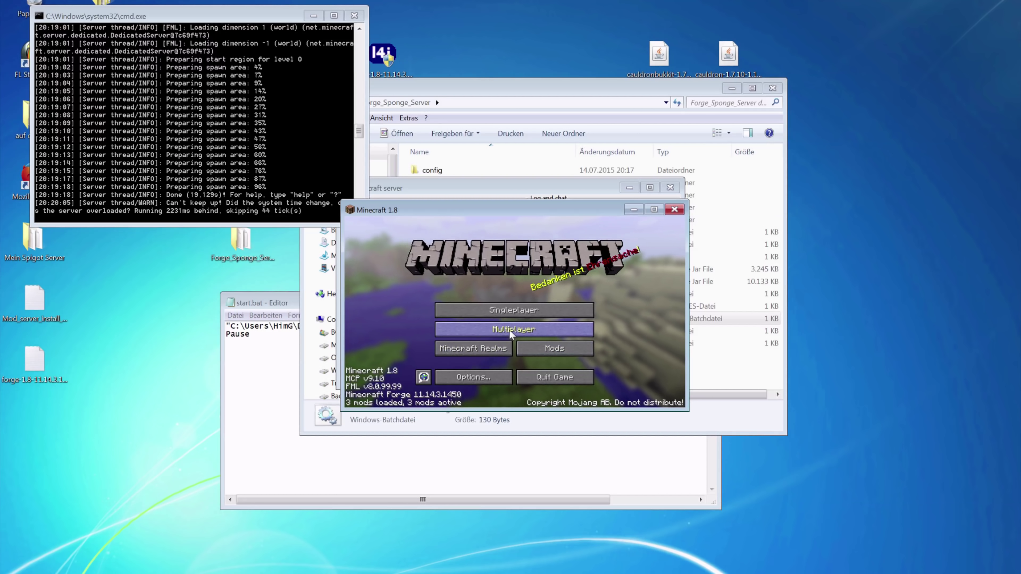
Add a multiplayer server entry with the address "localhost" in Minecraft
{"action": "left_click", "coordinate": [497, 328]}
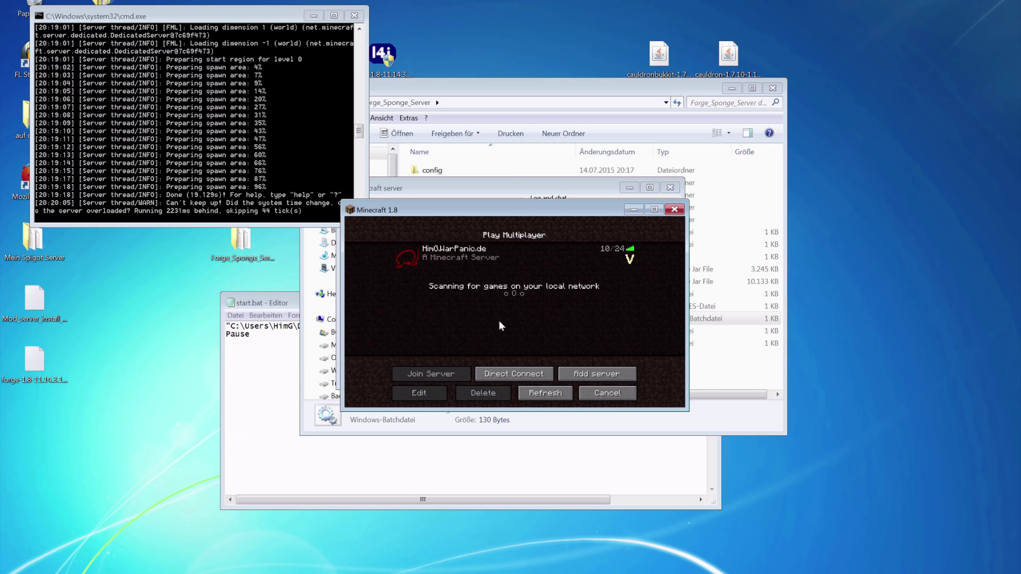
{"action": "left_click", "coordinate": [589, 373]}
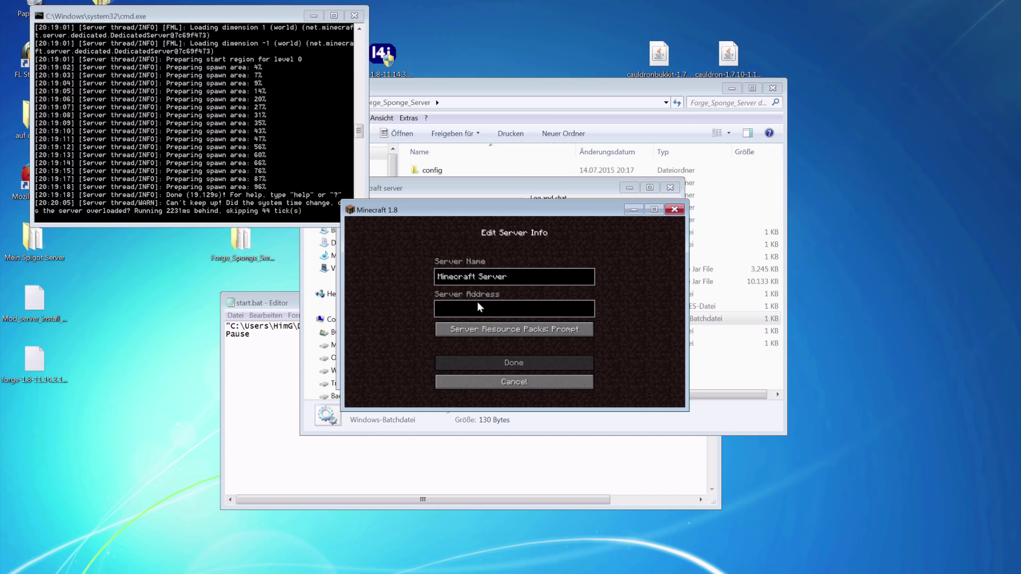
{"action": "left_click", "coordinate": [473, 309]}
{"action": "type", "text": "localhost"}
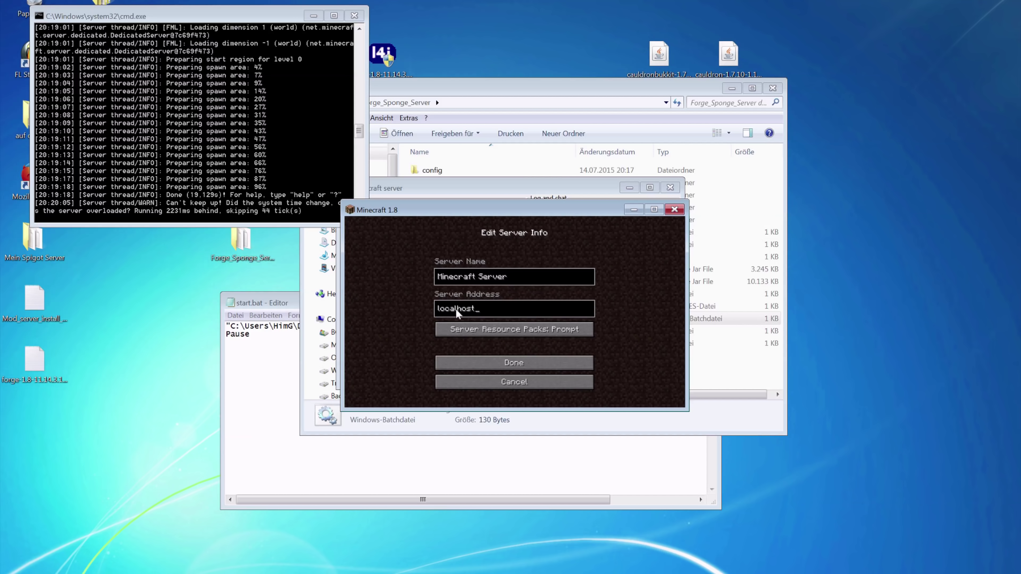
{"action": "left_click", "coordinate": [534, 362]}
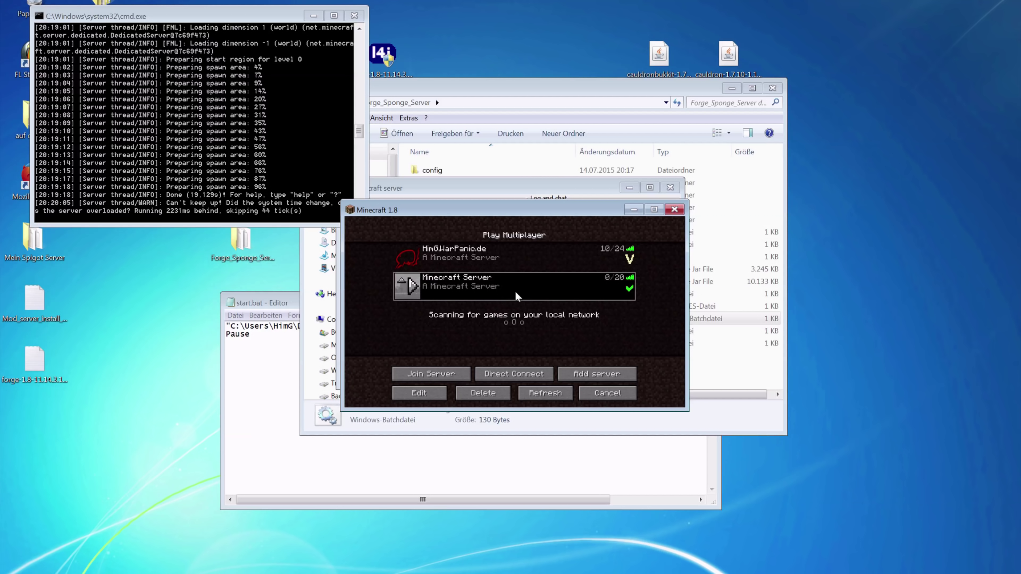
Join the added Minecraft Server entry to test the connection, and leave and close the game
{"action": "double_click", "coordinate": [605, 280]}
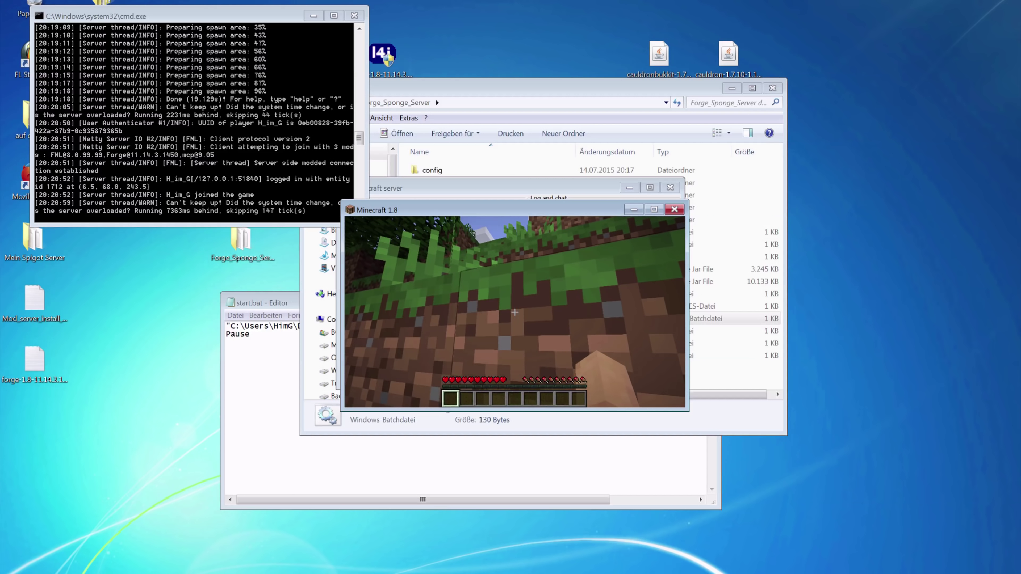
{"action": "key", "text": "Escape"}
{"action": "left_click", "coordinate": [500, 361]}
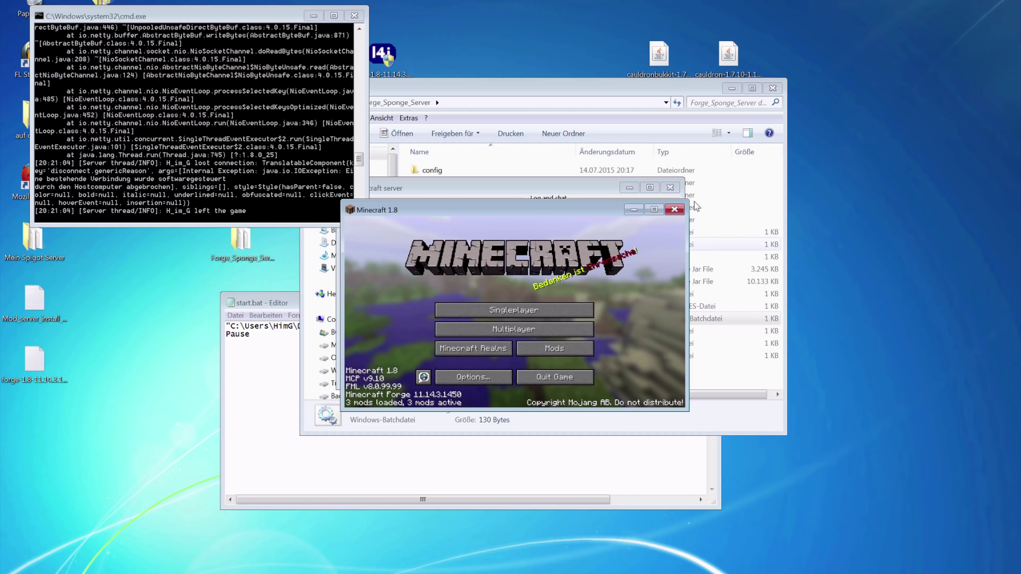
{"action": "left_click", "coordinate": [675, 210]}
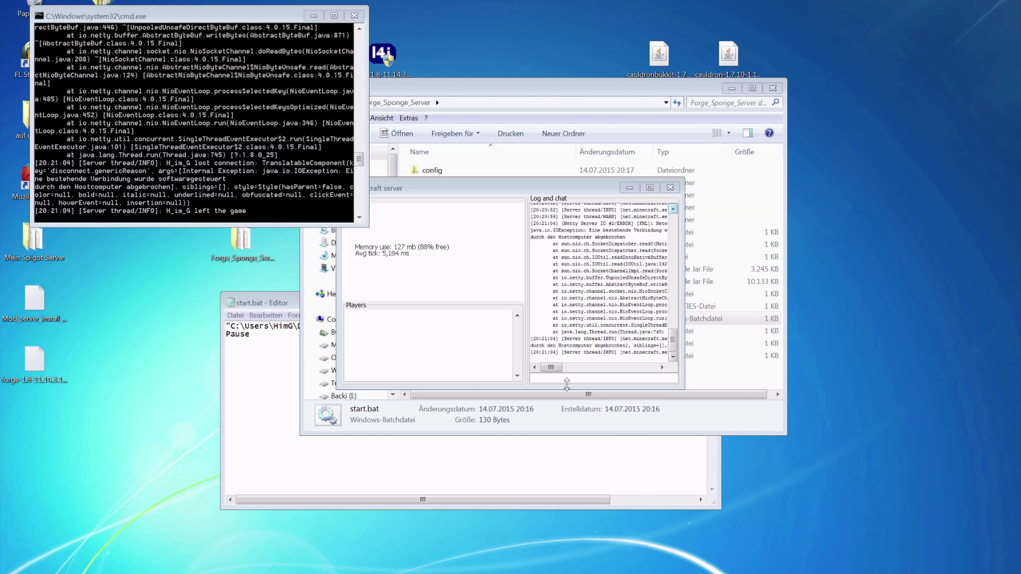
Shut down the Forge server with the "stop" command and dismiss the paused console
{"action": "left_click", "coordinate": [274, 207]}
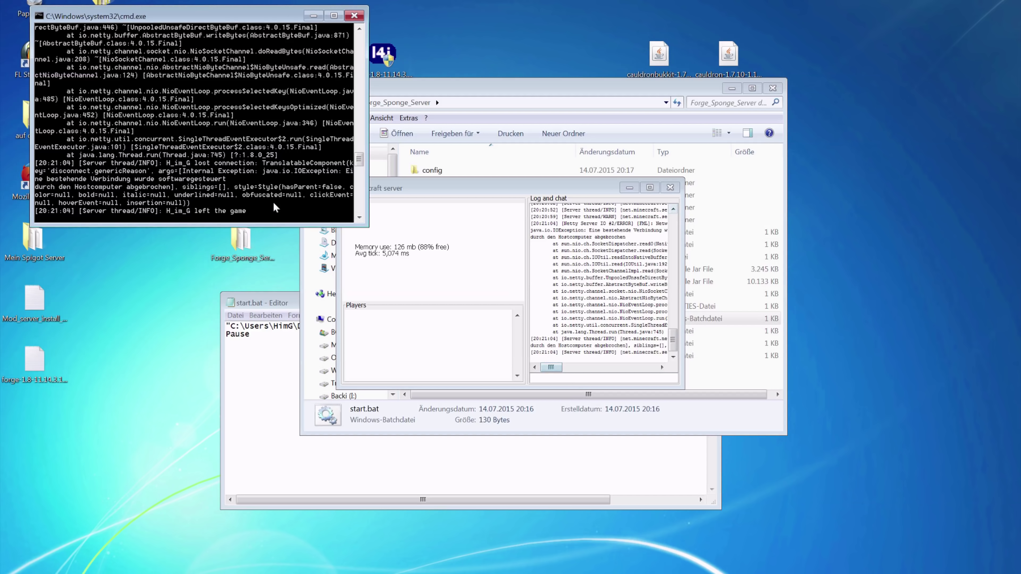
{"action": "left_click", "coordinate": [587, 380]}
{"action": "type", "text": "s"}
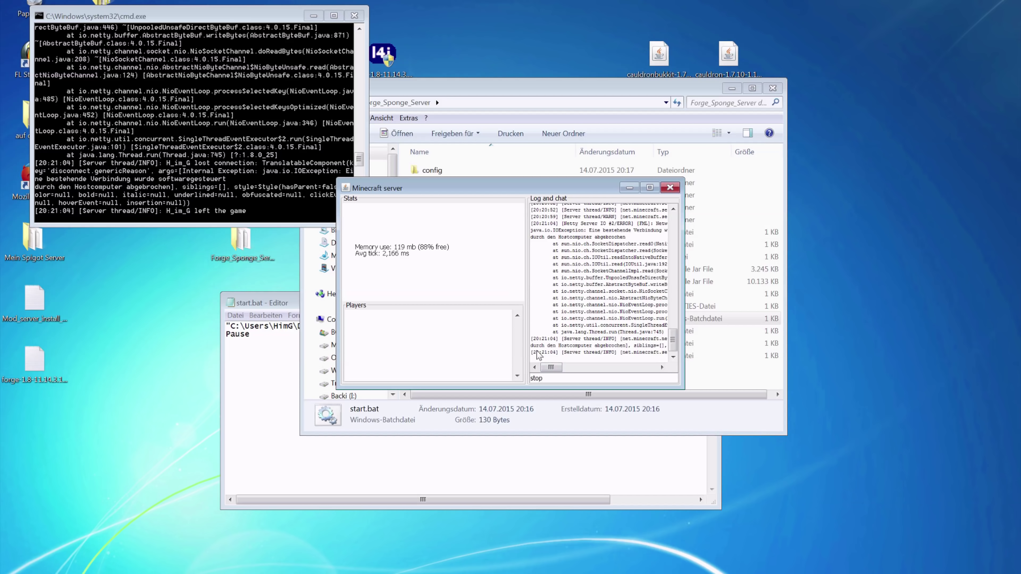
{"action": "type", "text": "top"}
{"action": "key", "text": "Return"}
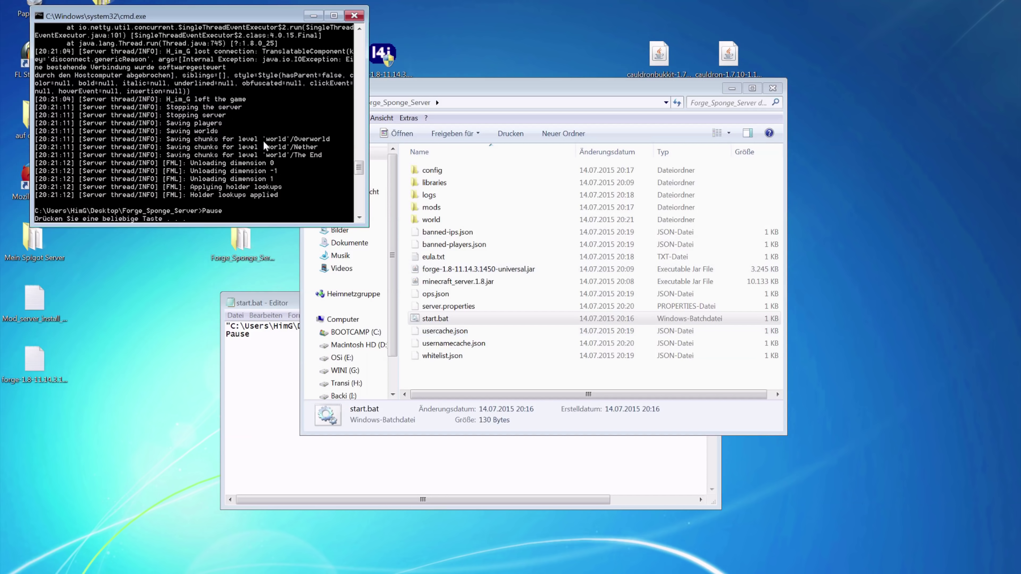
{"action": "key", "text": "Return"}
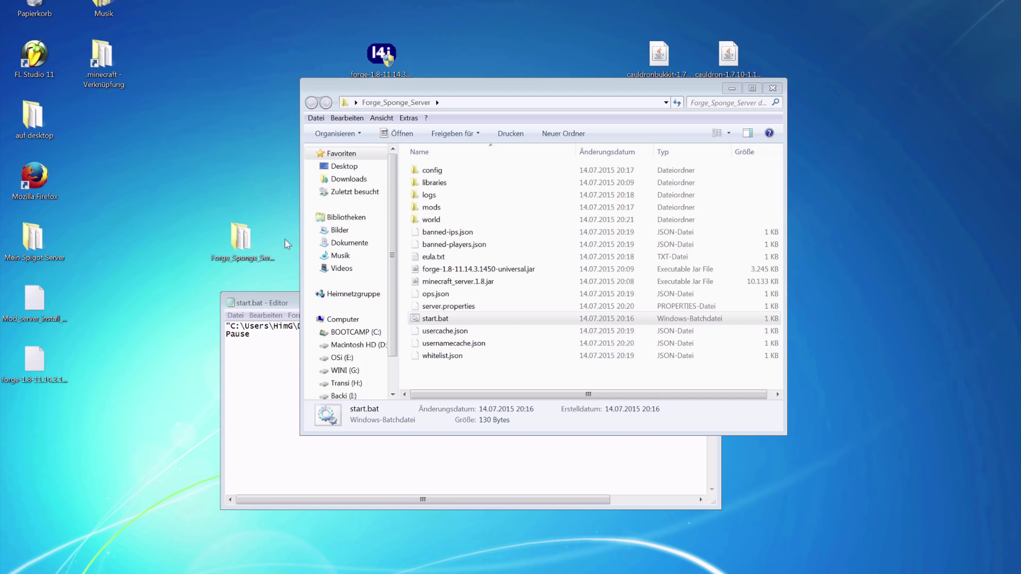
Switch to Firefox and look through the mod threads on the Minecraft Forum's Minecraft Mods page
{"action": "left_click", "coordinate": [464, 377]}
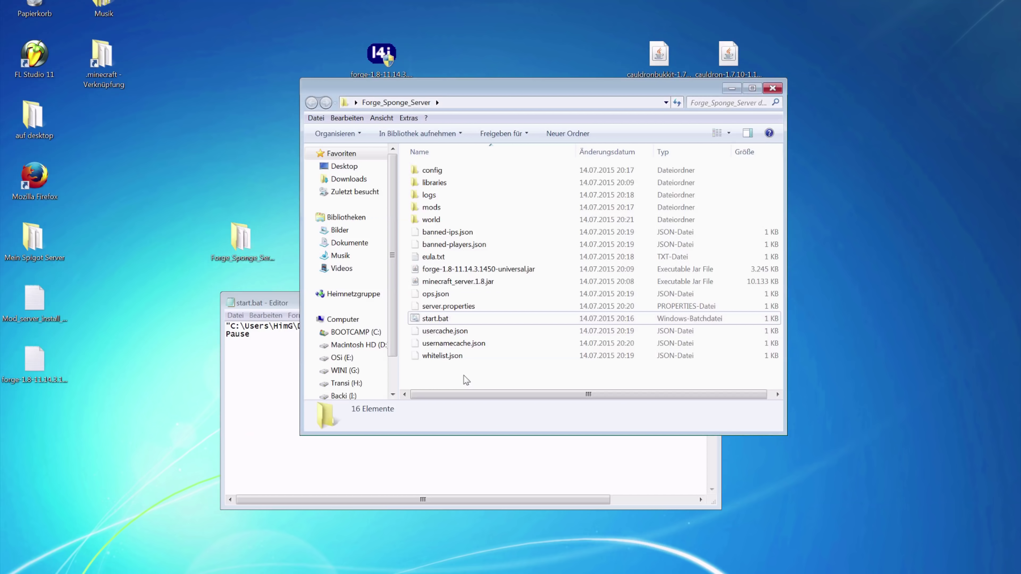
{"action": "key", "text": "alt+Tab"}
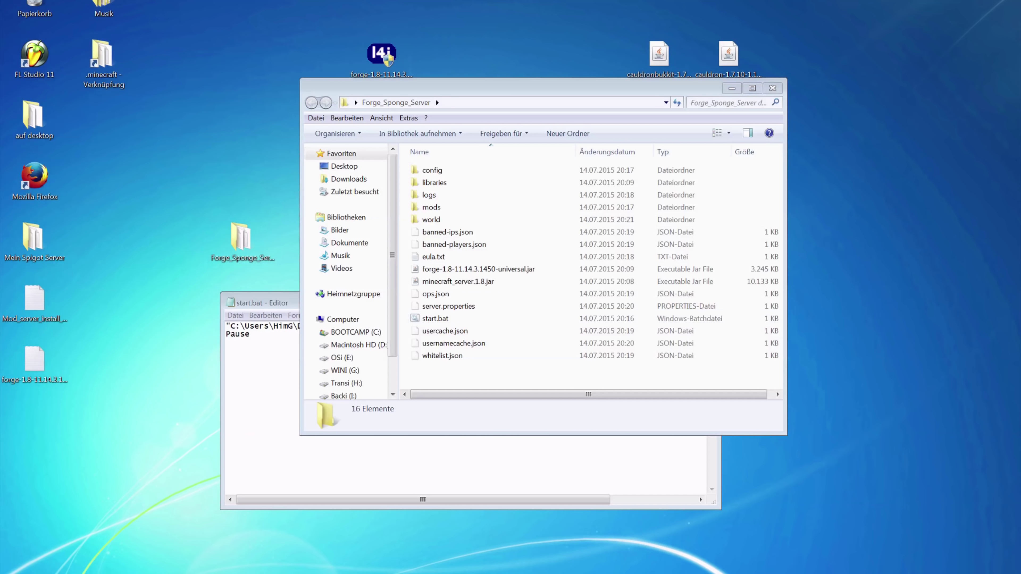
{"action": "left_click_drag", "start_coordinate": [517, 176], "coordinate": [406, 55]}
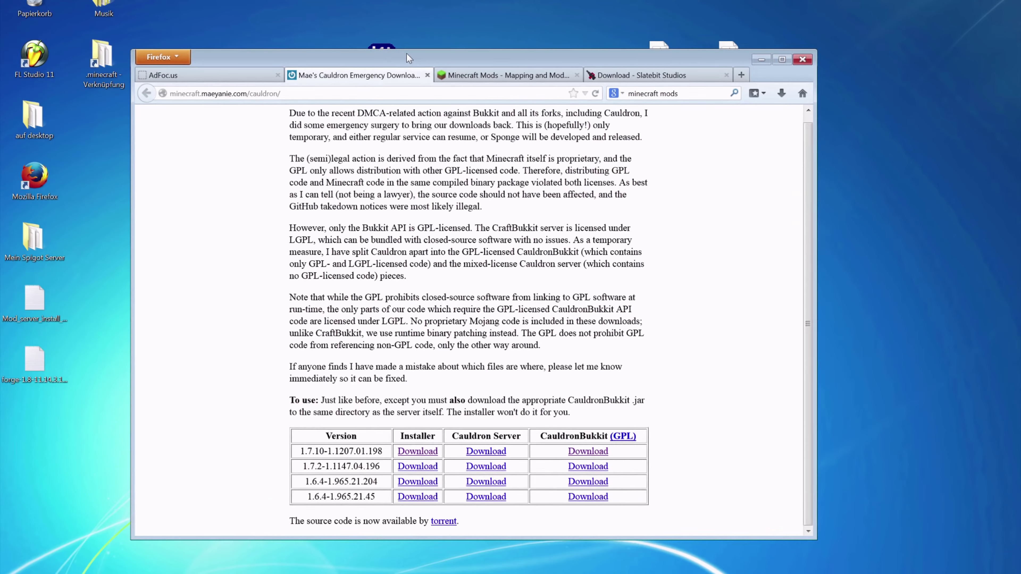
{"action": "left_click", "coordinate": [498, 73]}
{"action": "scroll", "coordinate": [279, 230], "scroll_direction": "up", "scroll_amount": 8}
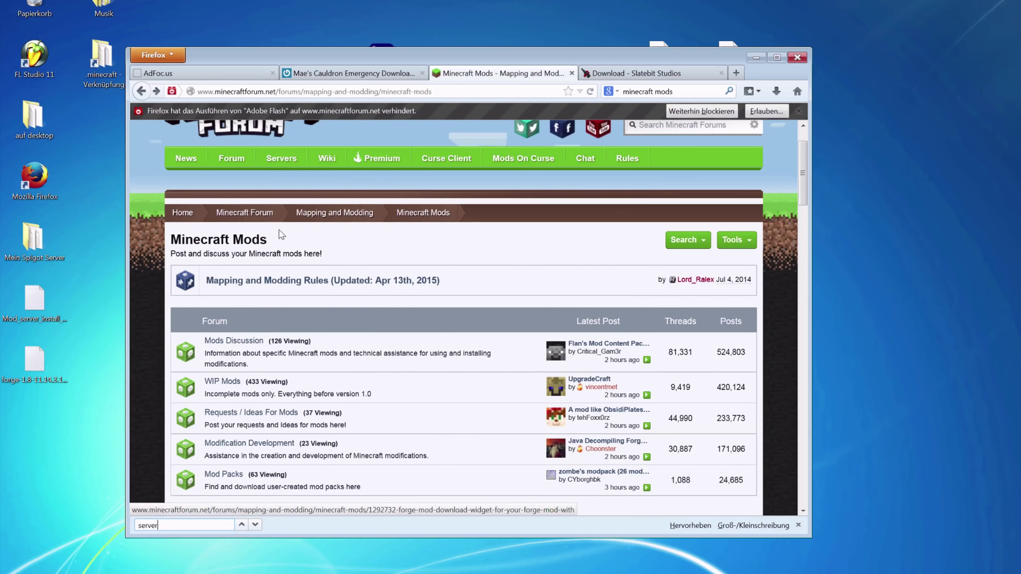
{"action": "scroll", "coordinate": [280, 230], "scroll_direction": "down", "scroll_amount": 4}
{"action": "scroll", "coordinate": [280, 230], "scroll_direction": "up", "scroll_amount": 7}
{"action": "scroll", "coordinate": [272, 244], "scroll_direction": "down", "scroll_amount": 15}
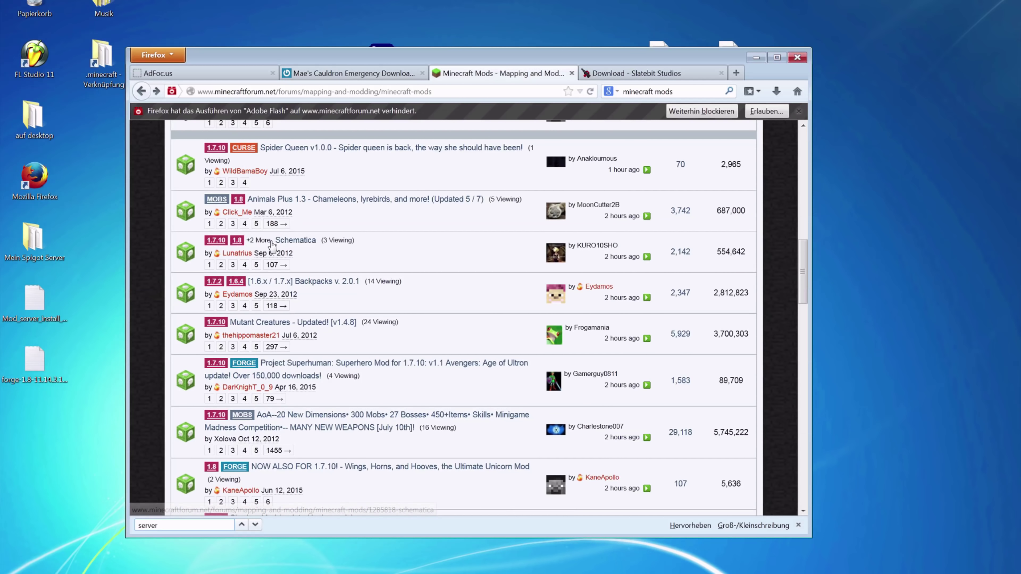
{"action": "scroll", "coordinate": [272, 245], "scroll_direction": "up", "scroll_amount": 3}
{"action": "scroll", "coordinate": [272, 245], "scroll_direction": "down", "scroll_amount": 6}
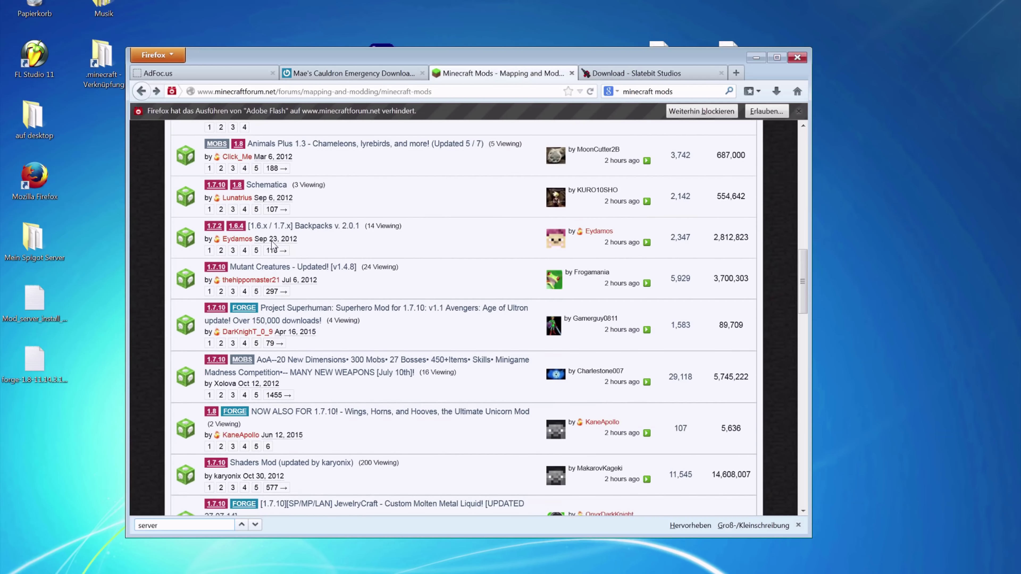
{"action": "scroll", "coordinate": [273, 246], "scroll_direction": "up", "scroll_amount": 6}
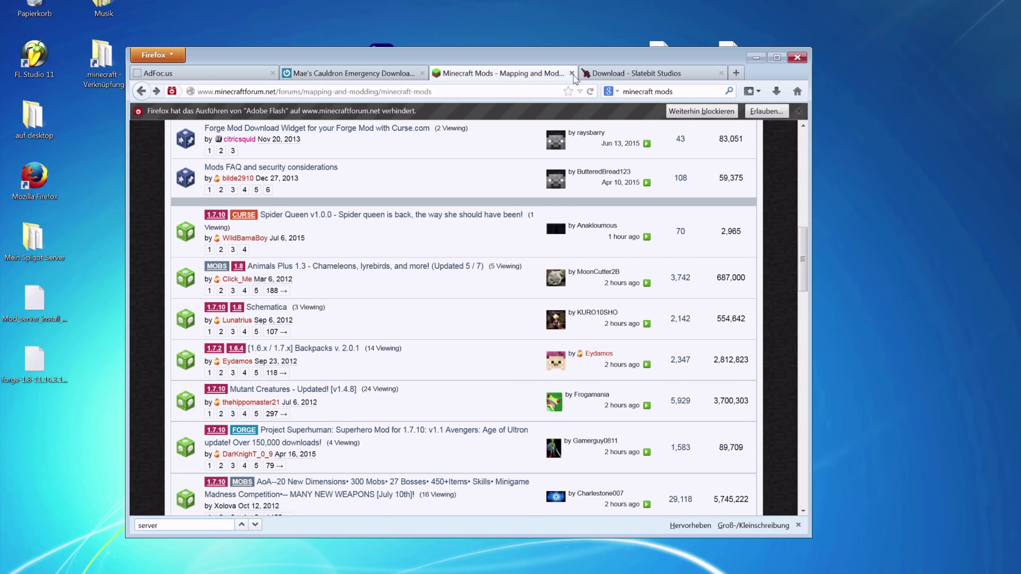
Check the mod versions offered on the Slatebit Studios download page and the version tags in the forum's Minecraft Mods thread list
{"action": "left_click", "coordinate": [606, 74]}
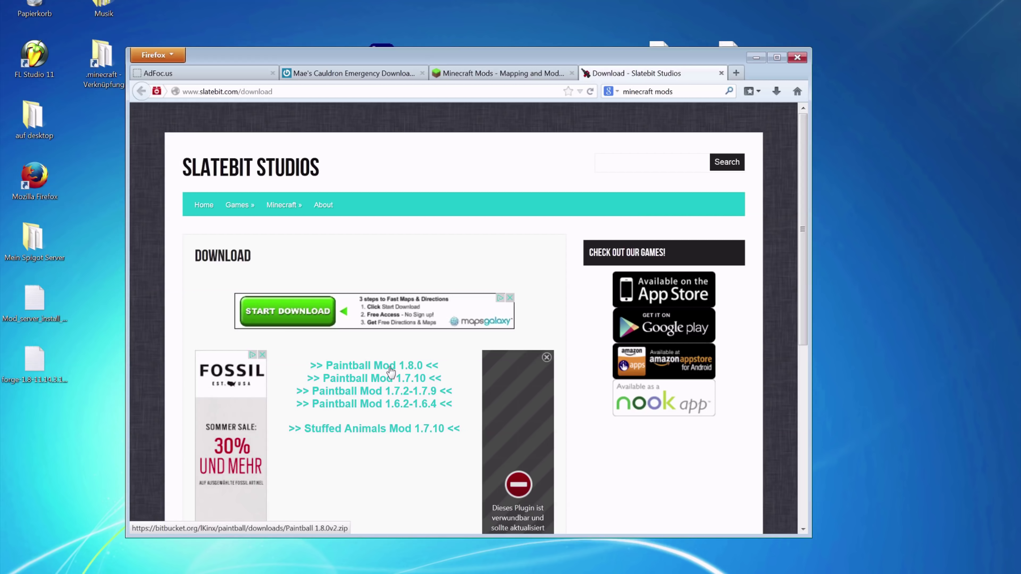
{"action": "left_click", "coordinate": [515, 74]}
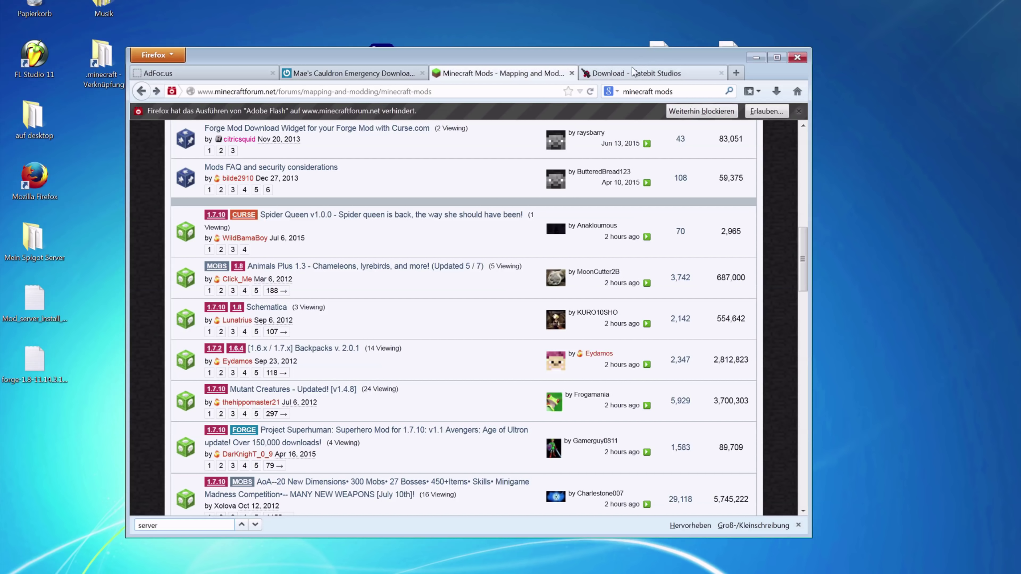
{"action": "left_click", "coordinate": [626, 76]}
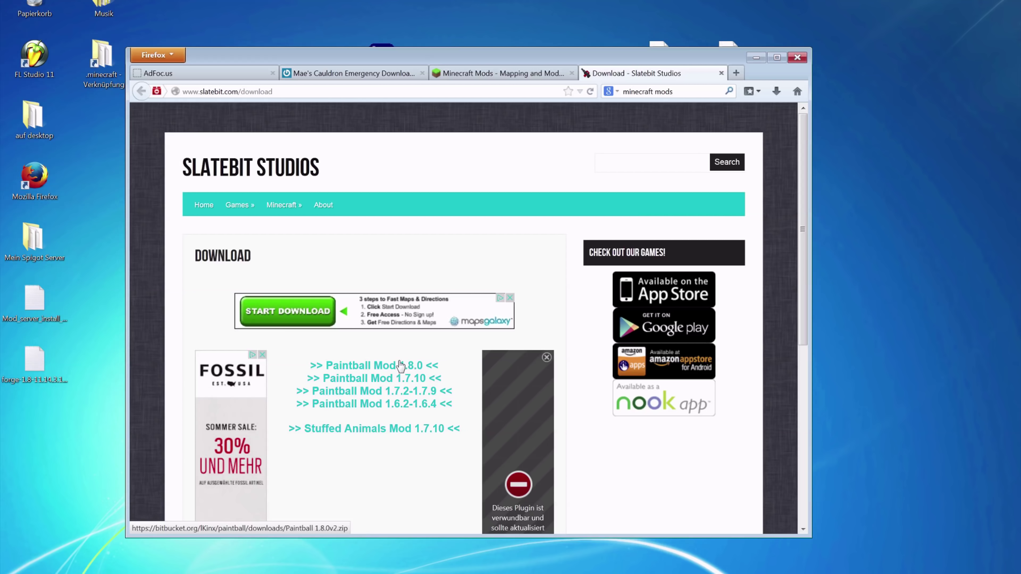
{"action": "left_click", "coordinate": [511, 73]}
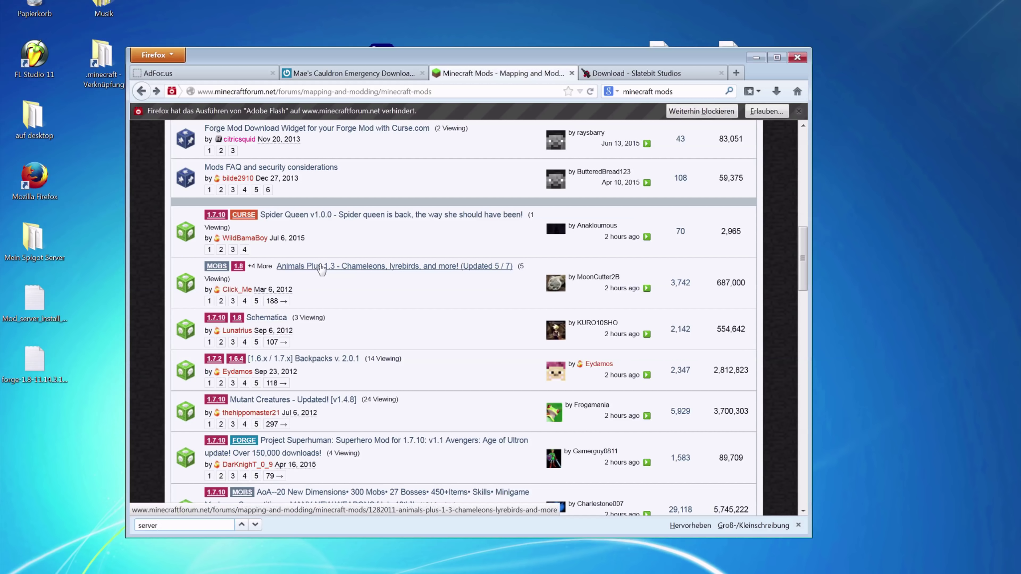
{"action": "scroll", "coordinate": [325, 336], "scroll_direction": "down", "scroll_amount": 5}
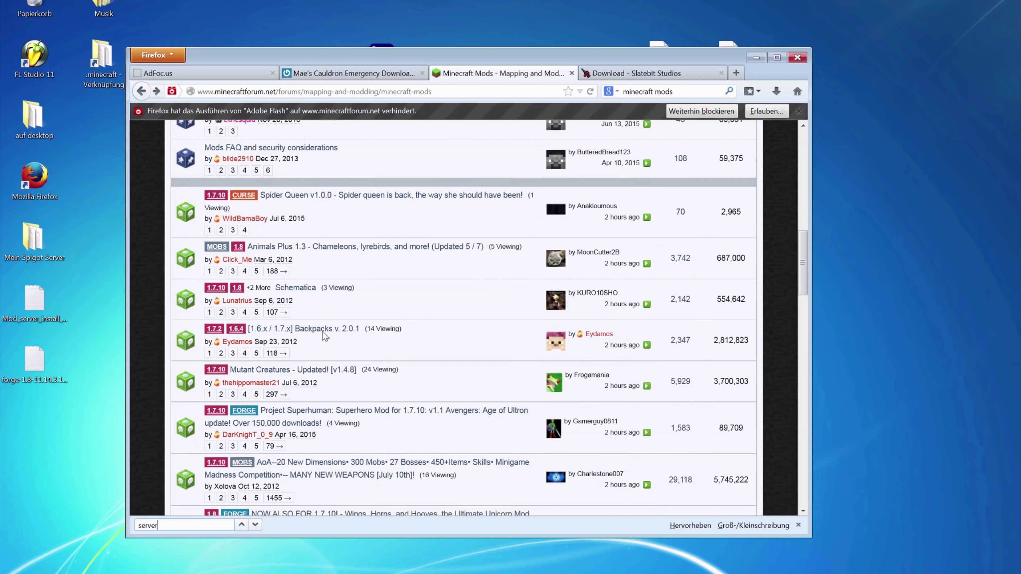
{"action": "scroll", "coordinate": [325, 336], "scroll_direction": "up", "scroll_amount": 5}
{"action": "scroll", "coordinate": [420, 243], "scroll_direction": "up", "scroll_amount": 7}
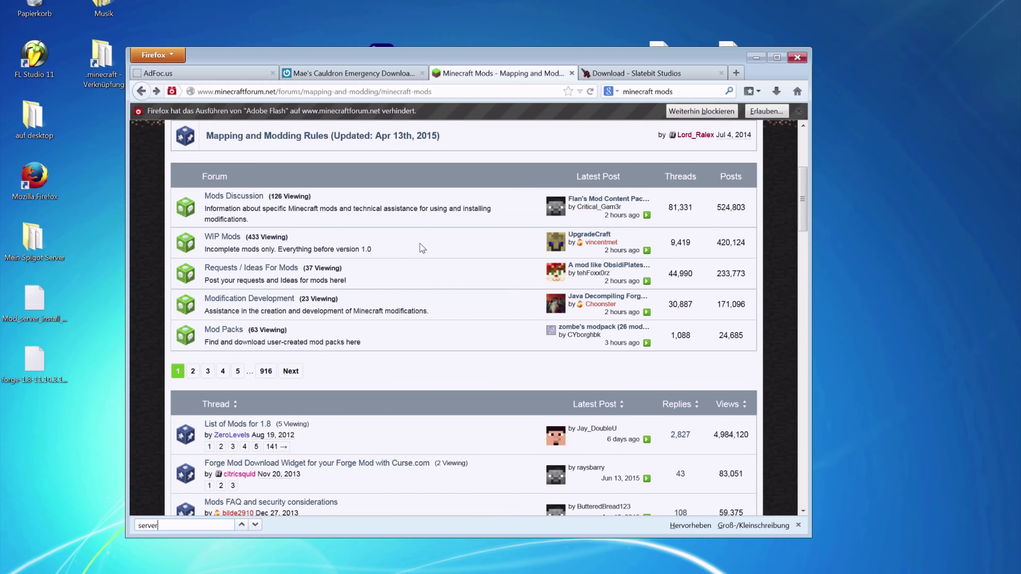
{"action": "scroll", "coordinate": [421, 243], "scroll_direction": "down", "scroll_amount": 11}
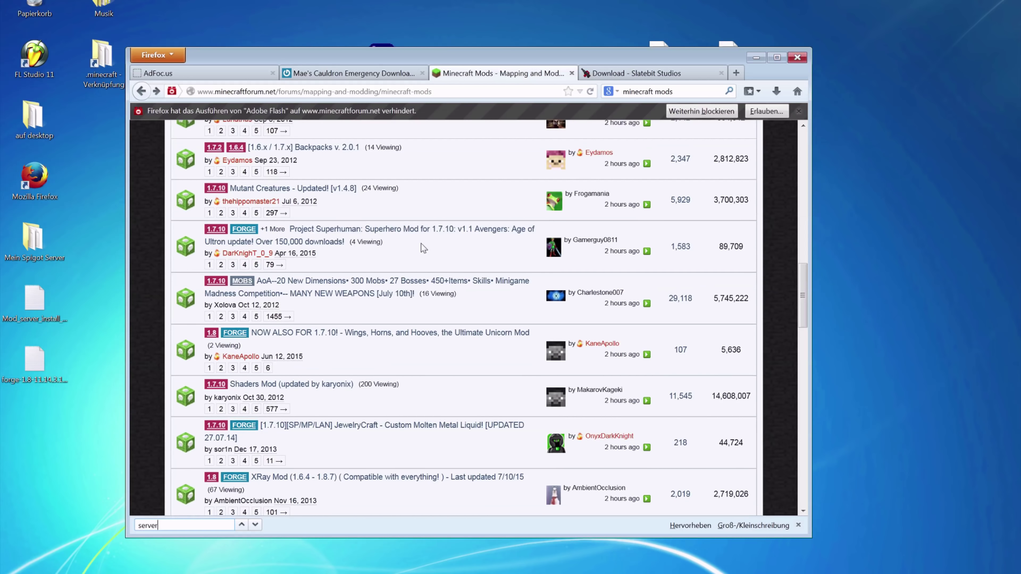
{"action": "scroll", "coordinate": [421, 243], "scroll_direction": "up", "scroll_amount": 3}
Download Paintball Mod 1.8.0 from the Slatebit Studios page, place the zip on the desktop and minimize the browser
{"action": "left_click", "coordinate": [639, 74]}
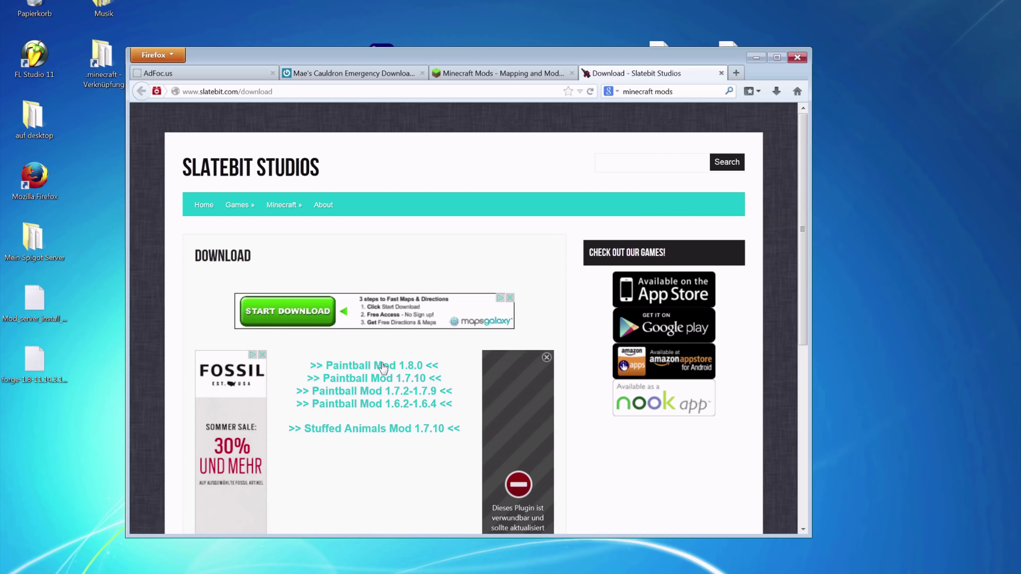
{"action": "left_click_drag", "start_coordinate": [629, 59], "coordinate": [633, 80]}
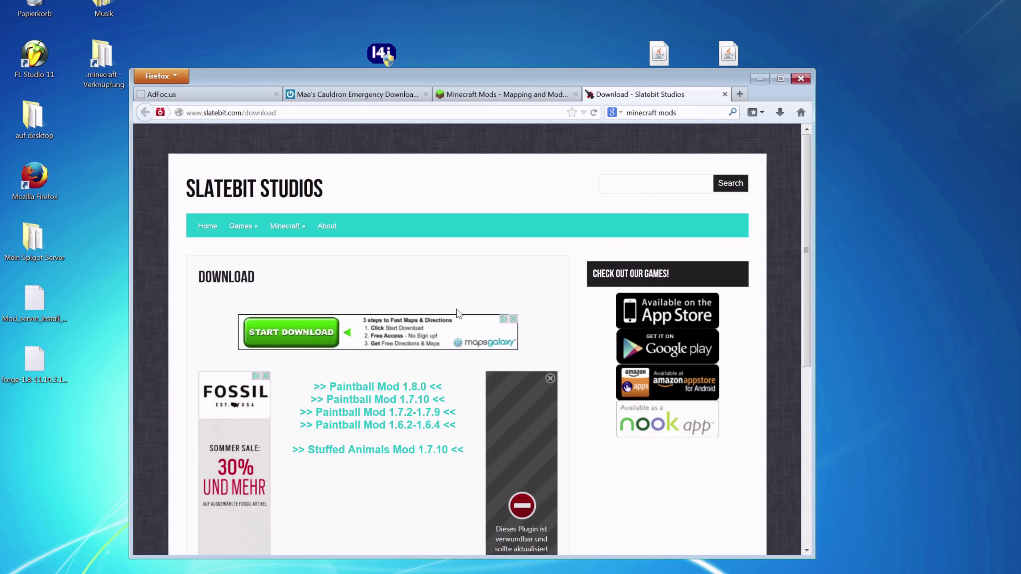
{"action": "left_click", "coordinate": [403, 399]}
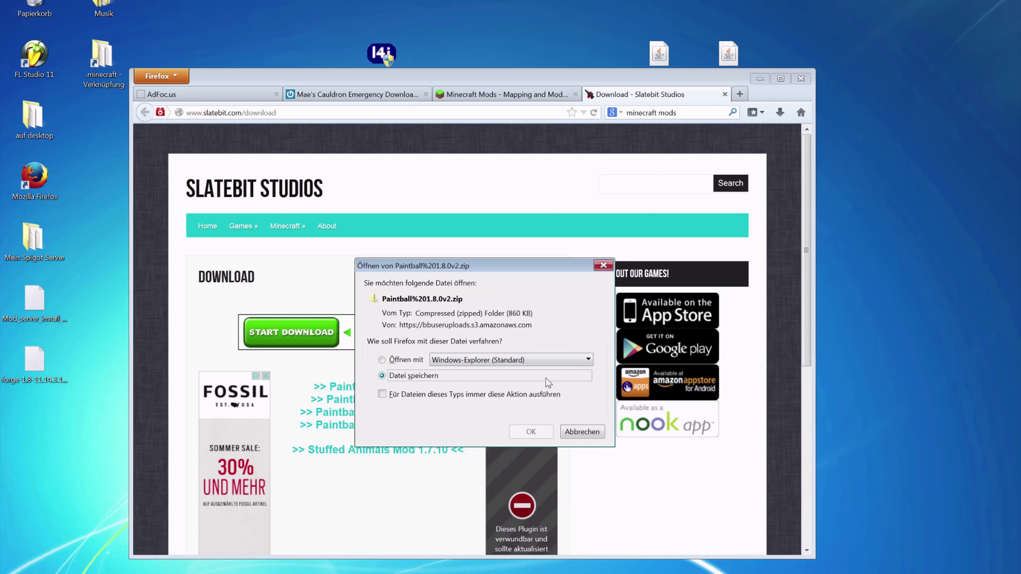
{"action": "left_click", "coordinate": [531, 432]}
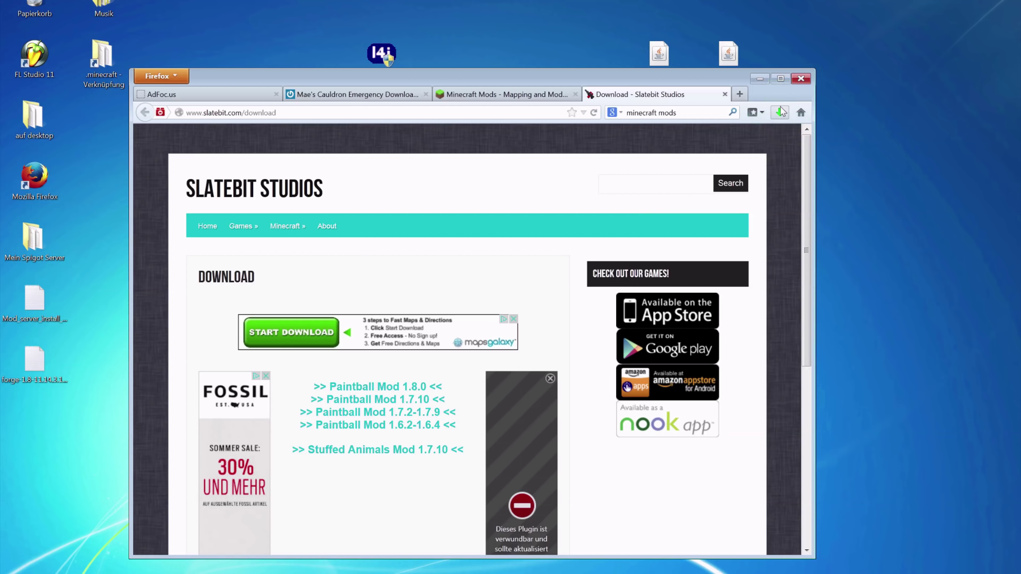
{"action": "left_click", "coordinate": [780, 112]}
{"action": "mouse_move", "coordinate": [546, 155]}
{"action": "left_mouse_down"}
{"action": "mouse_move", "coordinate": [623, 132]}
{"action": "mouse_move", "coordinate": [870, 127]}
{"action": "left_mouse_up"}
{"action": "left_click", "coordinate": [759, 78]}
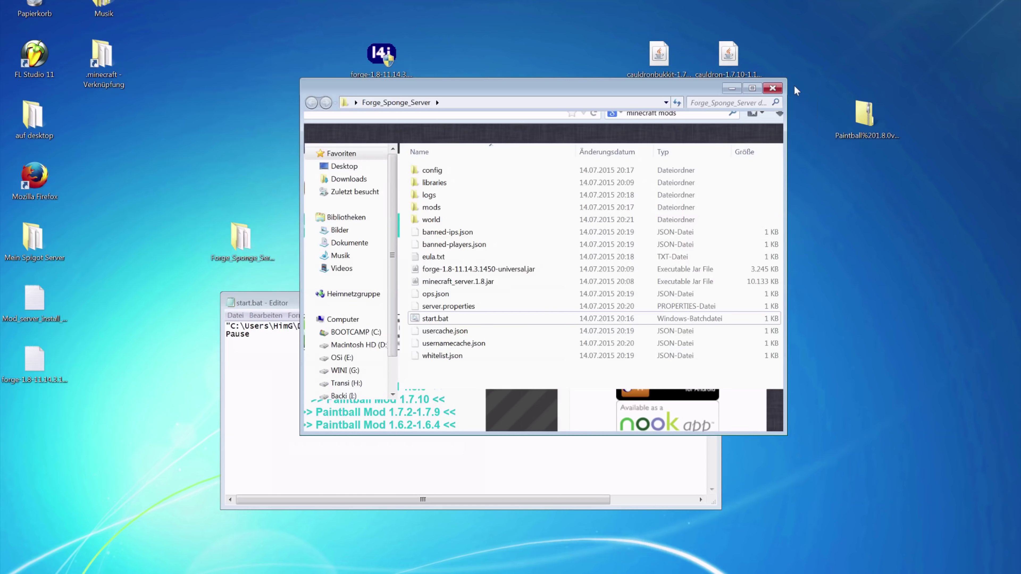
Open the downloaded Paintball zip and copy Paintball-1.8.0v2.jar into the mods folder of Forge_Sponge_Server
{"action": "double_click", "coordinate": [866, 121]}
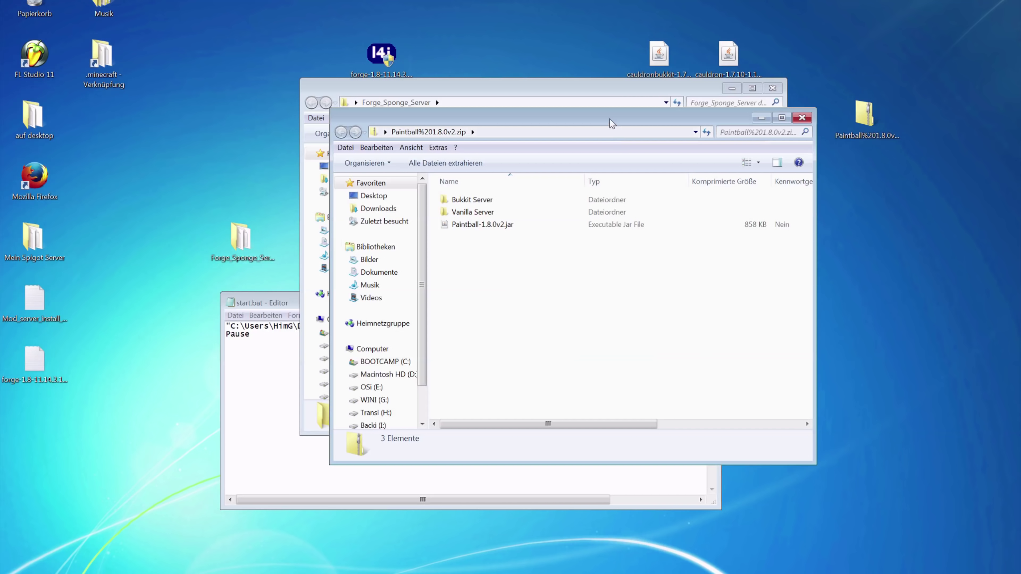
{"action": "left_click_drag", "start_coordinate": [609, 119], "coordinate": [931, 123]}
{"action": "left_click", "coordinate": [823, 232]}
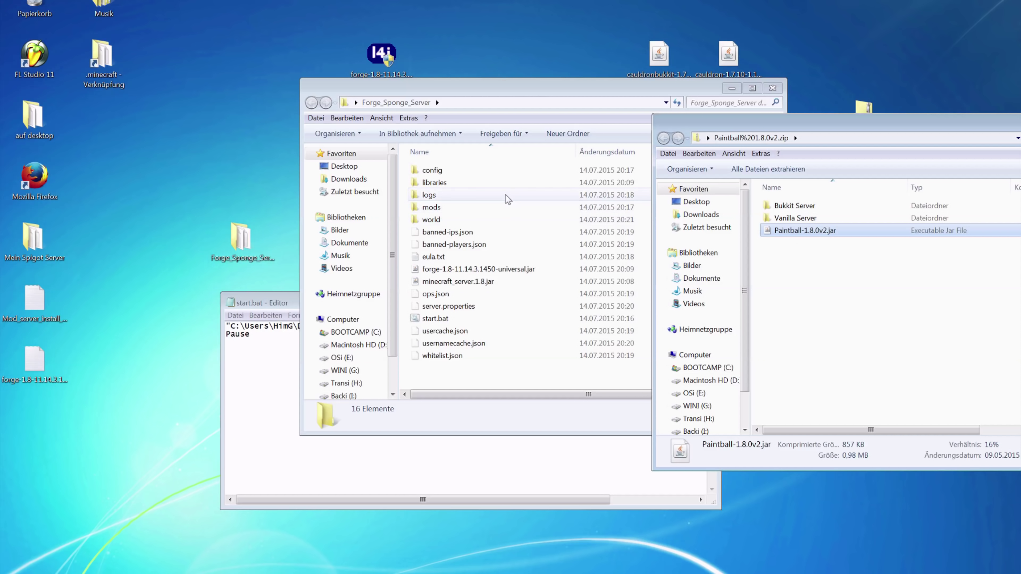
{"action": "double_click", "coordinate": [481, 209]}
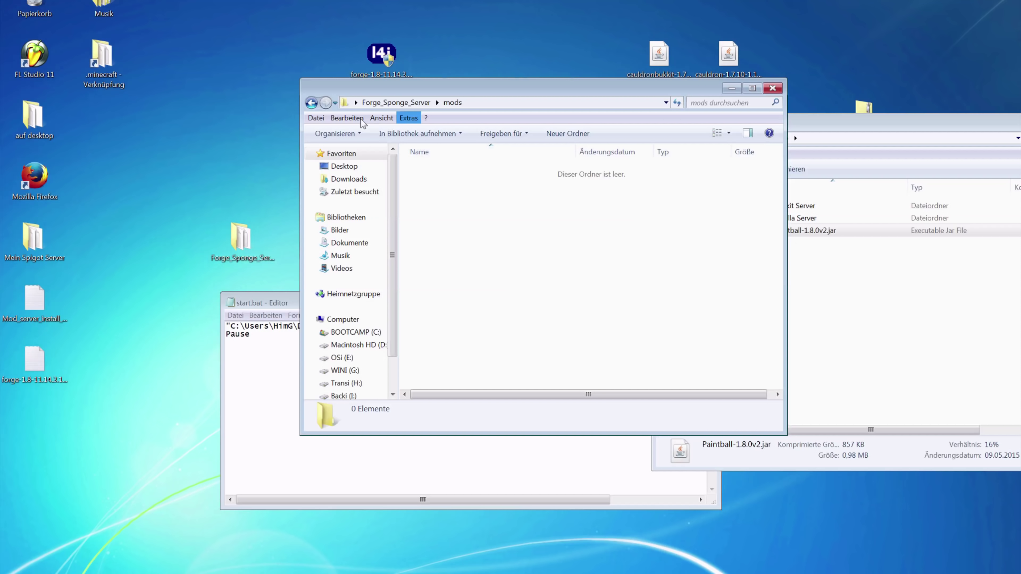
{"action": "key", "text": "BackSpace"}
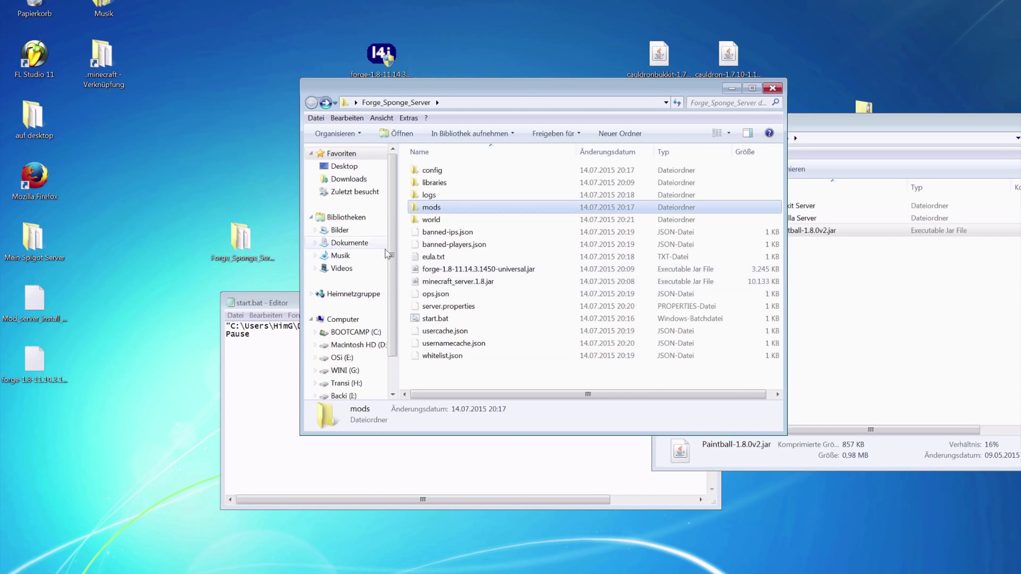
{"action": "double_click", "coordinate": [456, 212]}
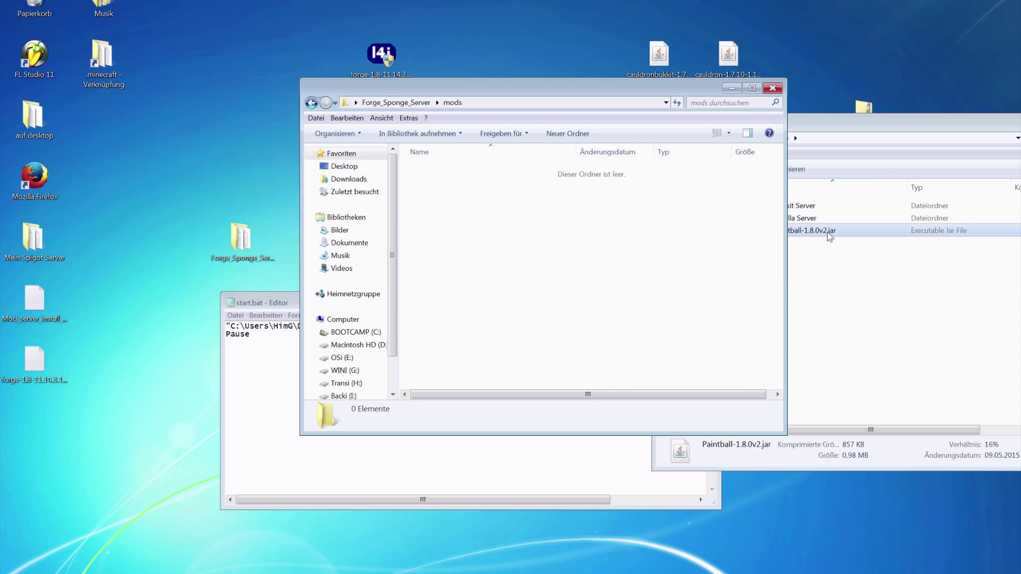
{"action": "left_click", "coordinate": [836, 264]}
{"action": "left_click_drag", "start_coordinate": [805, 230], "coordinate": [502, 235]}
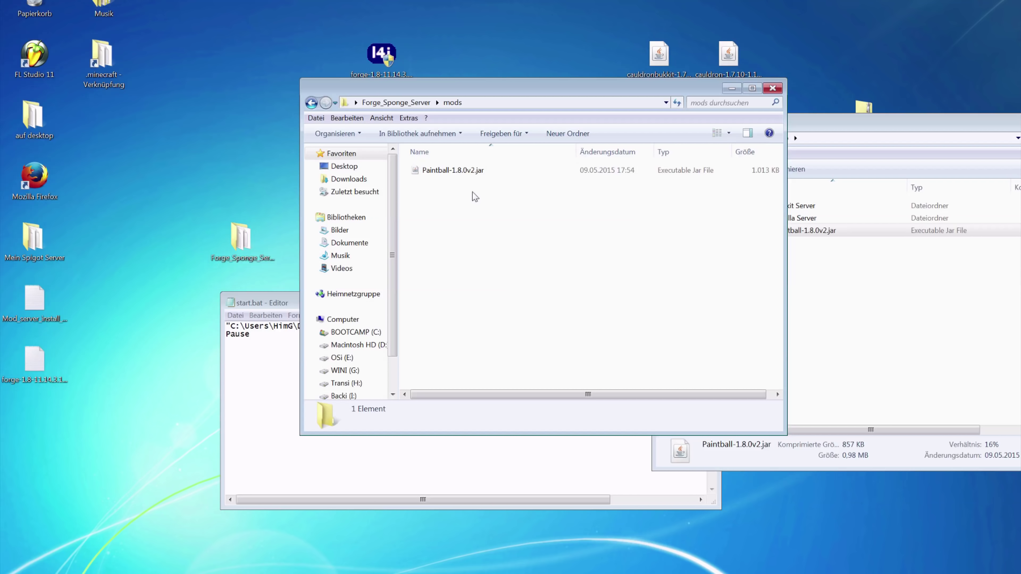
Open the .minecraft folder from its desktop shortcut and copy Paintball-1.8.0v2.jar from the zip into its mods folder
{"action": "double_click", "coordinate": [112, 84]}
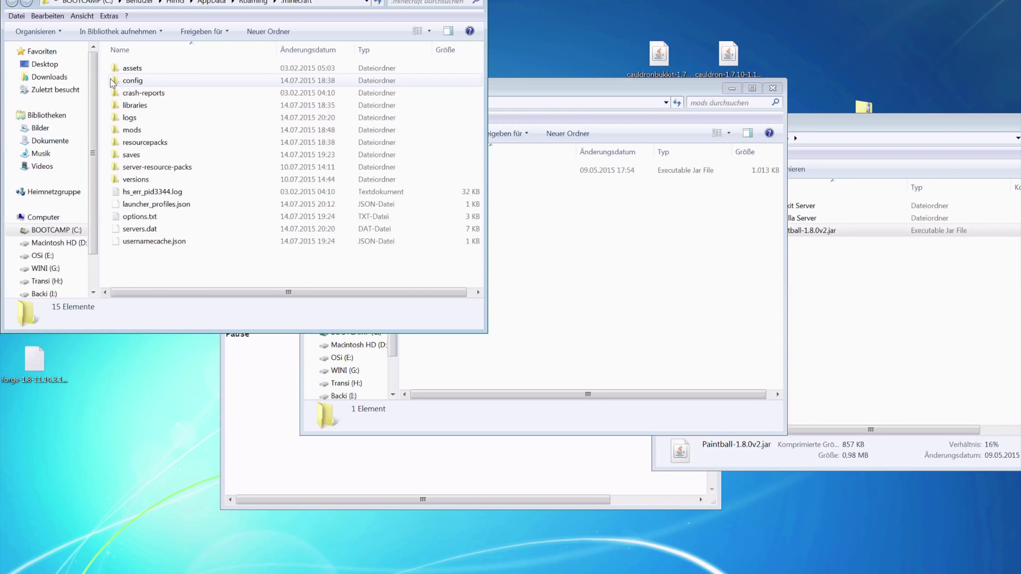
{"action": "left_click_drag", "start_coordinate": [190, 17], "coordinate": [363, 254]}
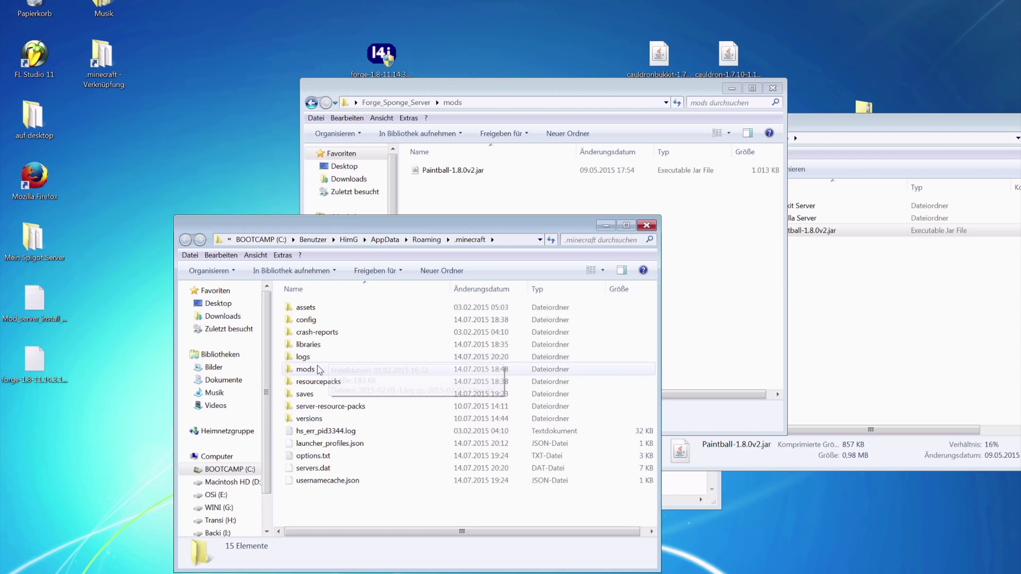
{"action": "double_click", "coordinate": [305, 370]}
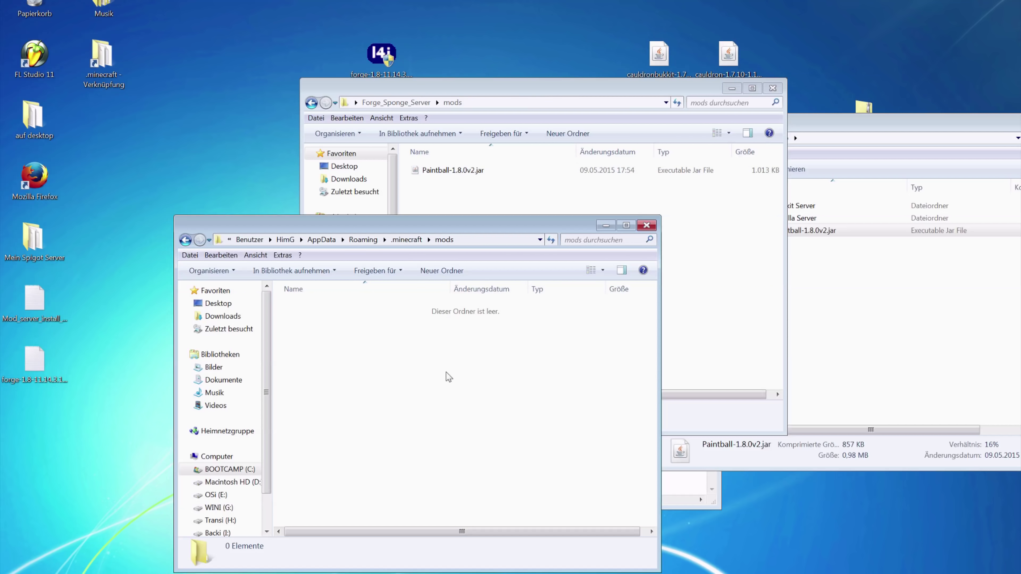
{"action": "left_click", "coordinate": [407, 240]}
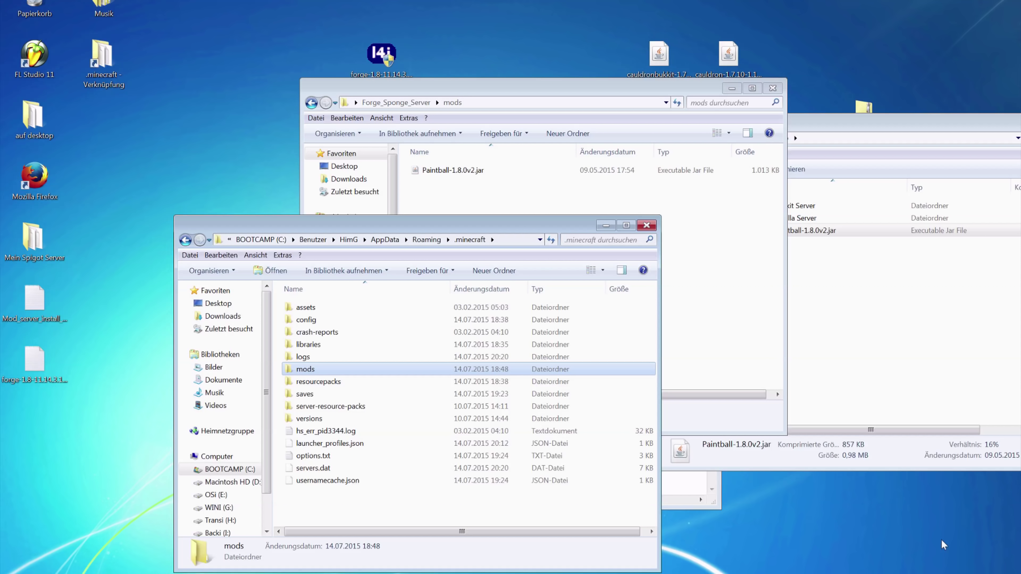
{"action": "double_click", "coordinate": [319, 372]}
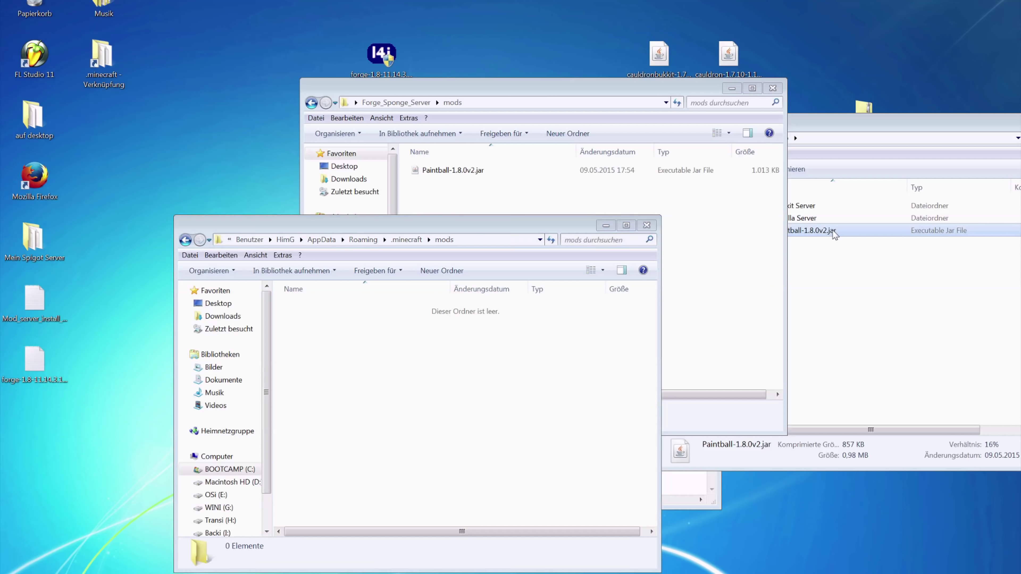
{"action": "mouse_move", "coordinate": [833, 230]}
{"action": "left_mouse_down"}
{"action": "mouse_move", "coordinate": [394, 421]}
{"action": "mouse_move", "coordinate": [410, 396]}
{"action": "mouse_move", "coordinate": [404, 383]}
{"action": "left_mouse_up"}
{"action": "mouse_move", "coordinate": [432, 226]}
{"action": "left_mouse_down"}
{"action": "mouse_move", "coordinate": [502, 219]}
{"action": "mouse_move", "coordinate": [445, 211]}
{"action": "left_mouse_up"}
{"action": "left_click", "coordinate": [397, 403]}
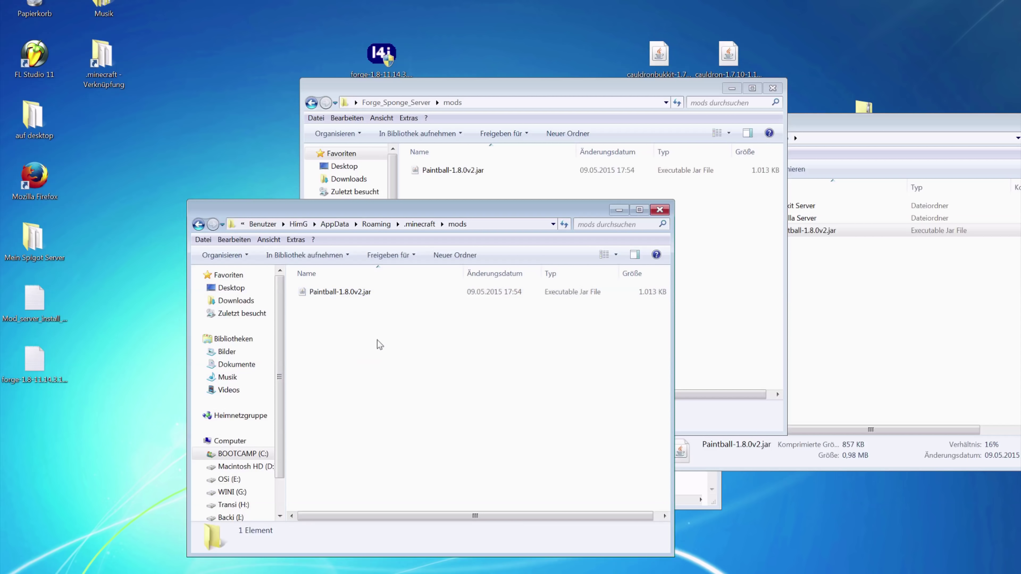
Compare the server's mods folder with the .minecraft mods folder to check that both hold the Paintball jar
{"action": "left_click", "coordinate": [748, 253]}
{"action": "left_click", "coordinate": [464, 502]}
{"action": "left_click", "coordinate": [726, 275]}
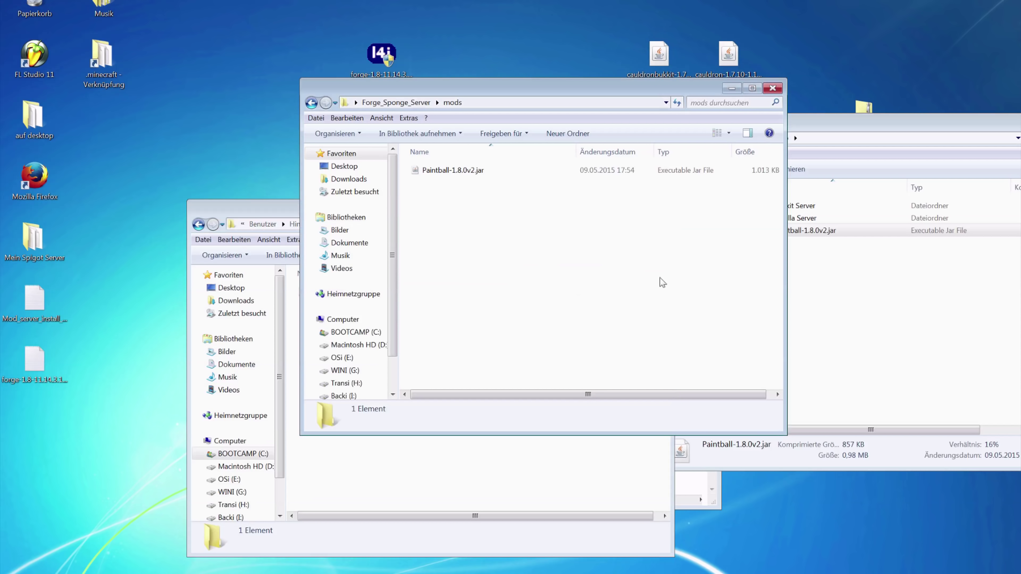
{"action": "left_click", "coordinate": [476, 502]}
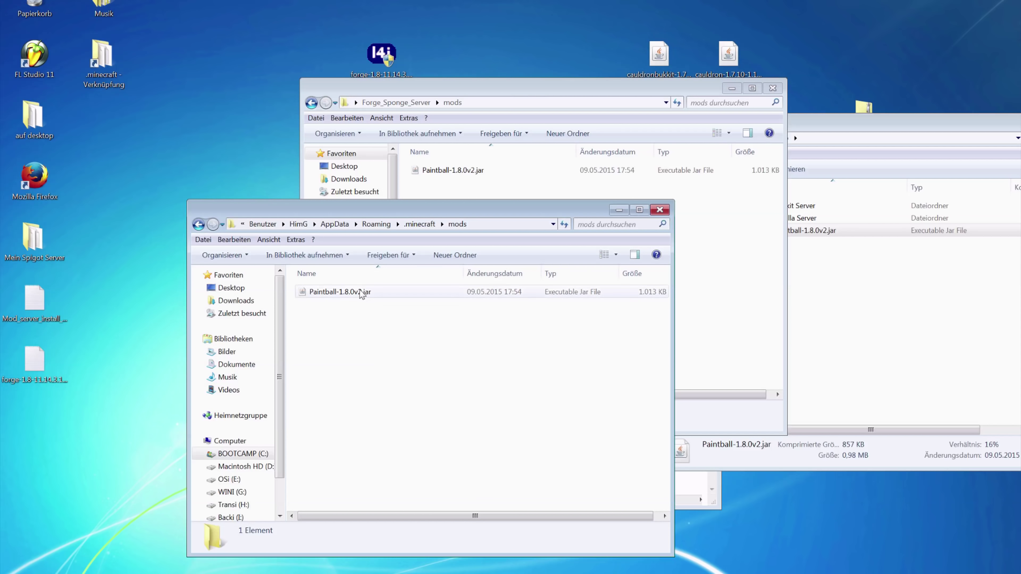
{"action": "left_click", "coordinate": [688, 238]}
{"action": "left_click", "coordinate": [485, 180]}
{"action": "left_click", "coordinate": [455, 478]}
{"action": "left_click", "coordinate": [199, 224]}
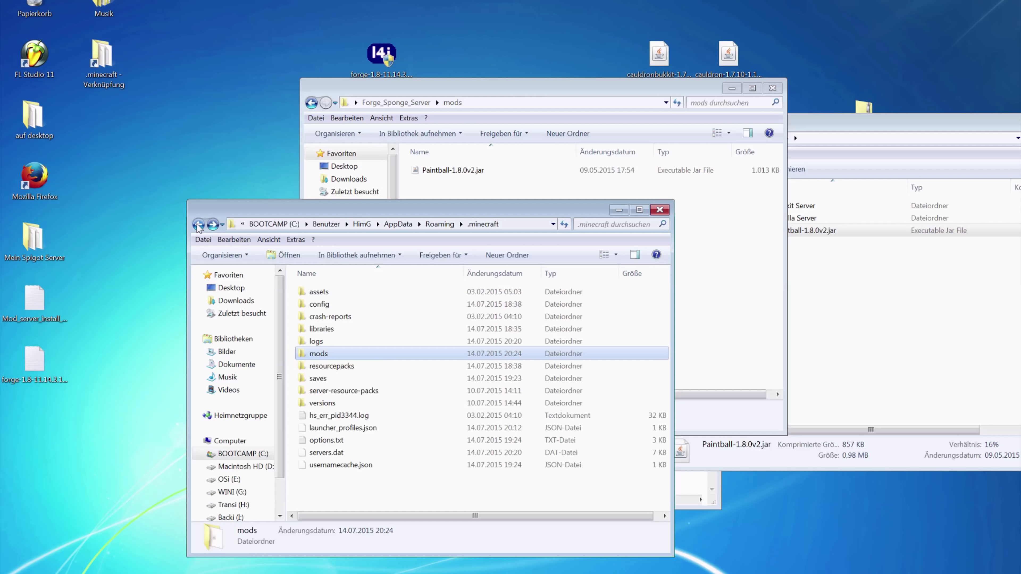
{"action": "left_click", "coordinate": [213, 224]}
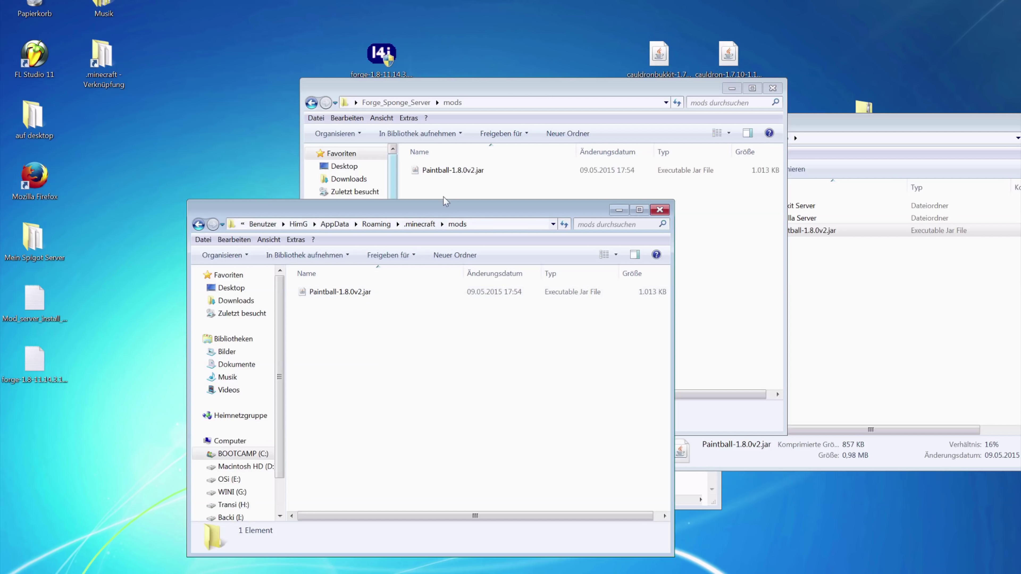
Return to the Forge_Sponge_Server folder and start the Forge server with start.bat
{"action": "left_click", "coordinate": [423, 187]}
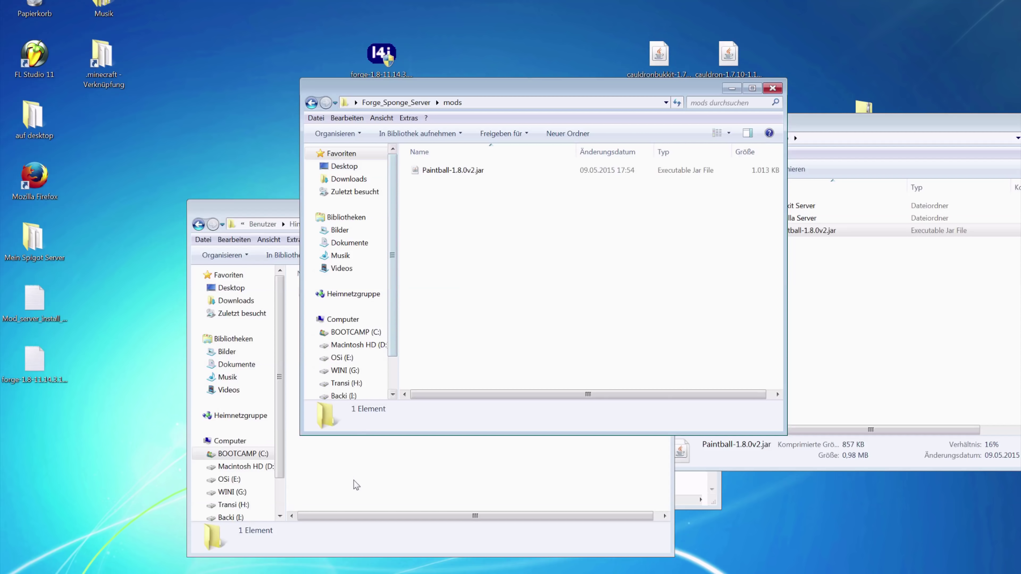
{"action": "left_click", "coordinate": [355, 485]}
{"action": "left_click", "coordinate": [445, 190]}
{"action": "left_click", "coordinate": [311, 102]}
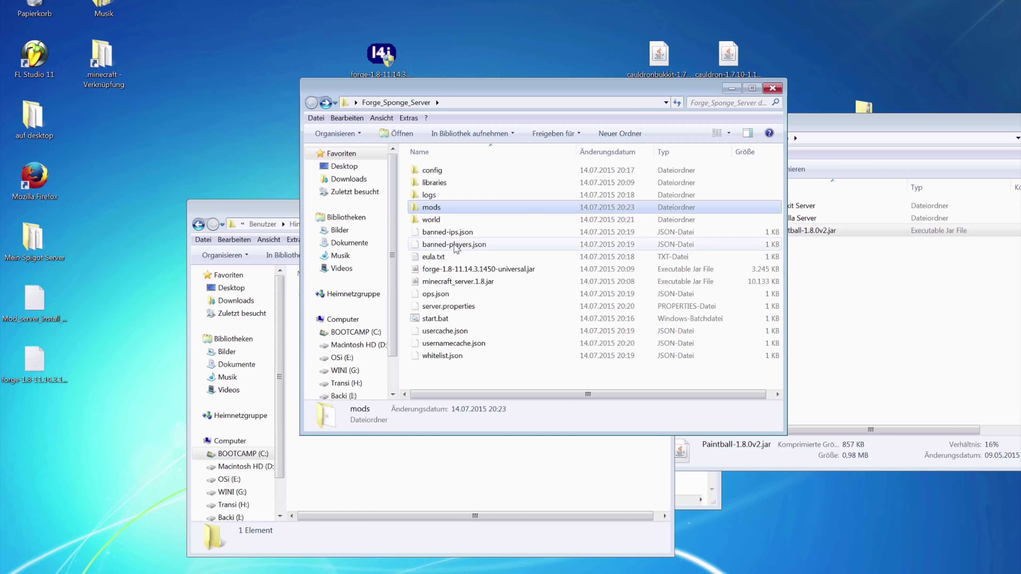
{"action": "double_click", "coordinate": [443, 318]}
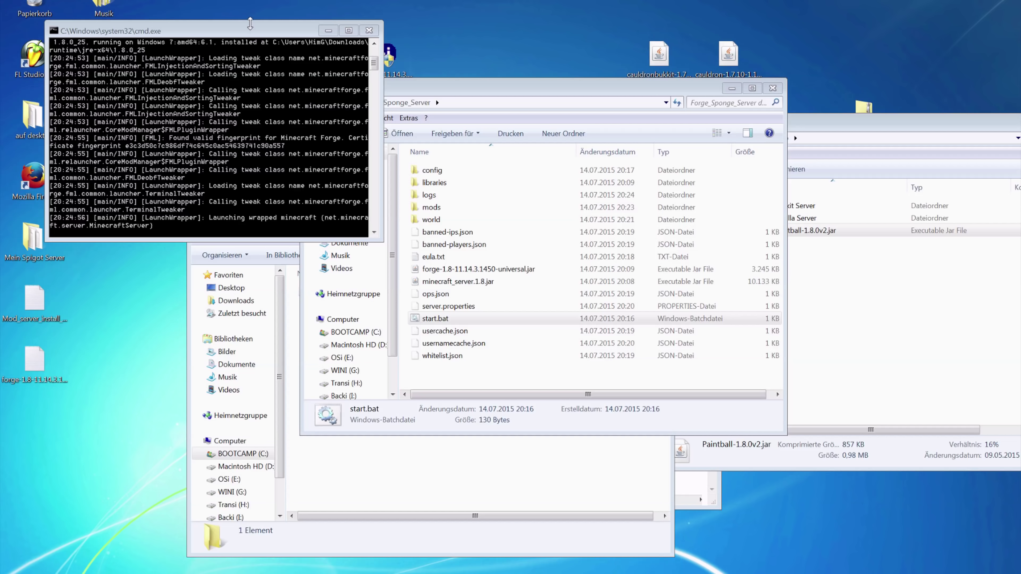
{"action": "left_click", "coordinate": [242, 93]}
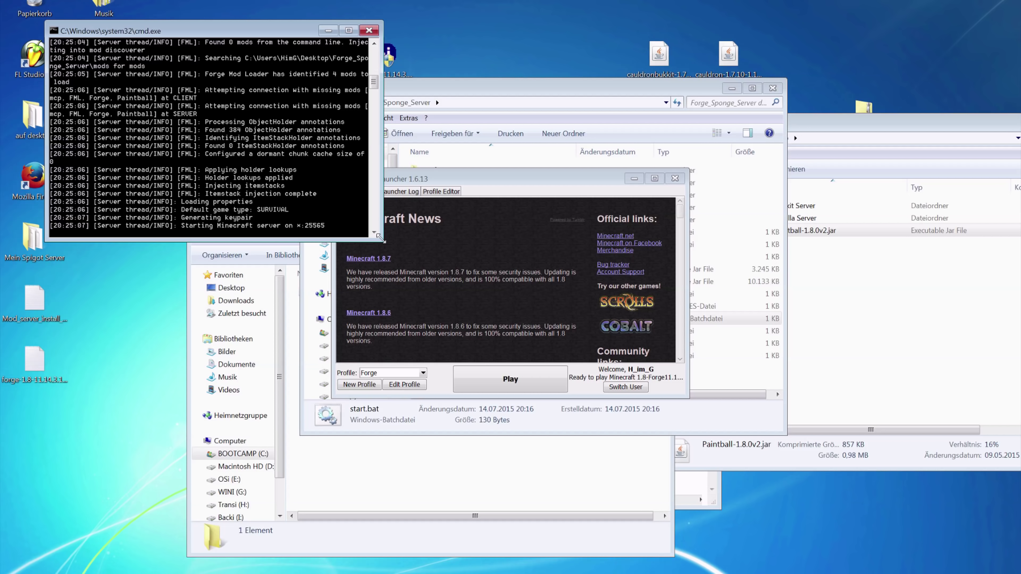
Enlarge the server console window and examine the startup log for the Paintball mod's loading entries
{"action": "left_click_drag", "start_coordinate": [378, 237], "coordinate": [378, 245]}
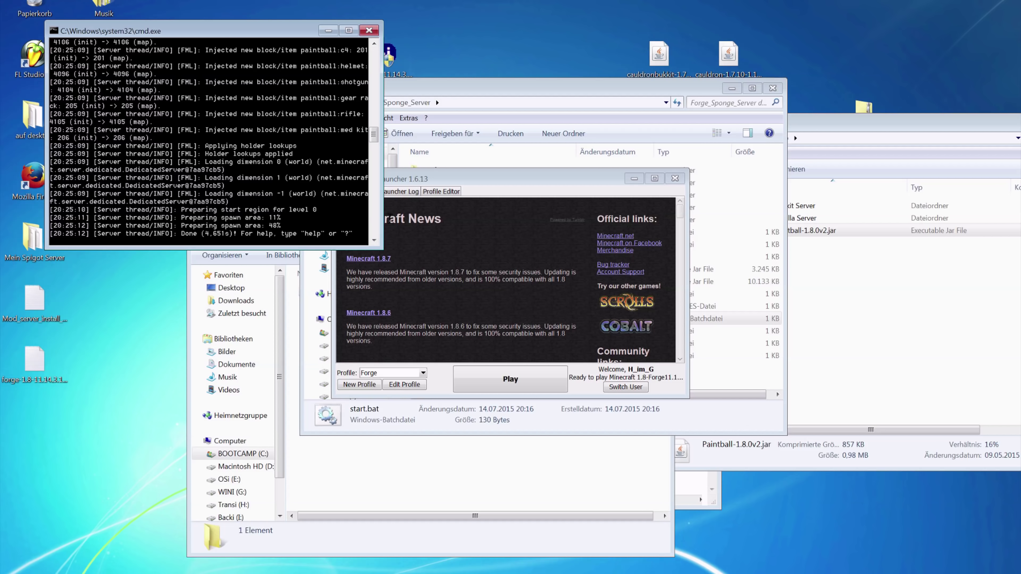
{"action": "left_click_drag", "start_coordinate": [413, 270], "coordinate": [558, 354]}
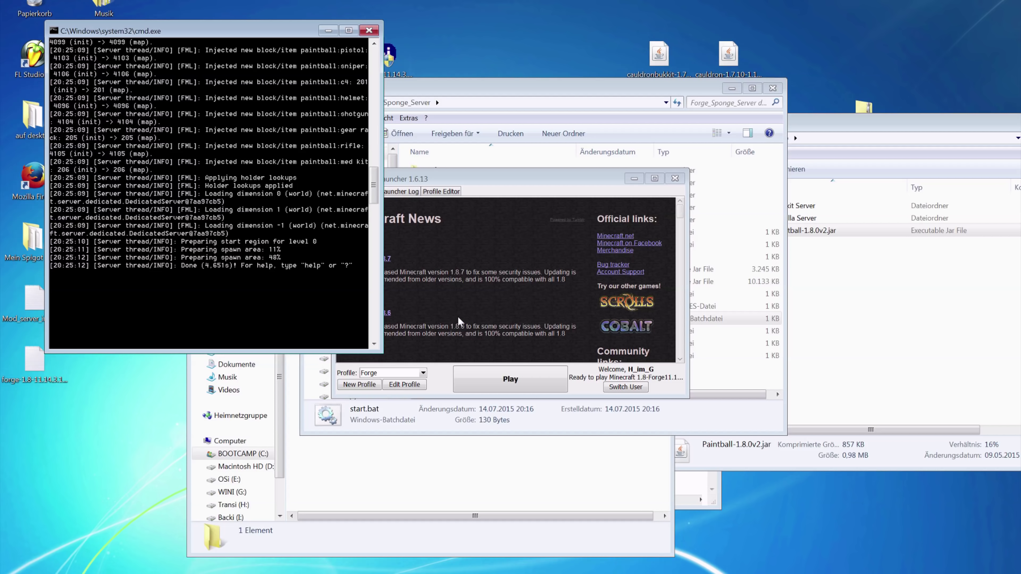
{"action": "scroll", "coordinate": [157, 168], "scroll_direction": "up", "scroll_amount": 7}
{"action": "scroll", "coordinate": [159, 237], "scroll_direction": "up", "scroll_amount": 18}
{"action": "scroll", "coordinate": [174, 242], "scroll_direction": "down", "scroll_amount": 20}
{"action": "scroll", "coordinate": [158, 262], "scroll_direction": "up", "scroll_amount": 12}
{"action": "scroll", "coordinate": [197, 253], "scroll_direction": "down", "scroll_amount": 9}
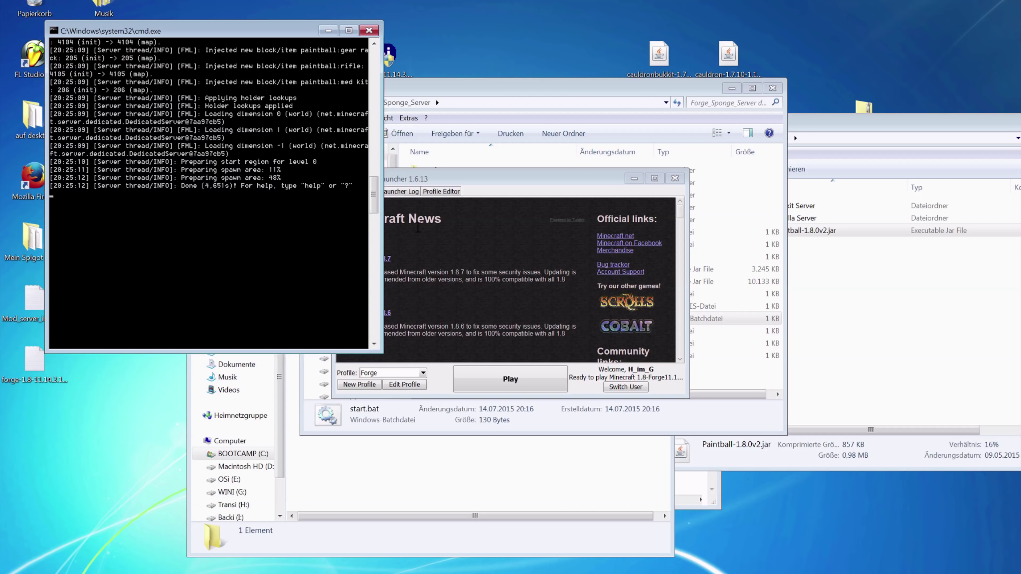
Save the launcher's Forge profile with version release 1.8-Forge11.14.3.1450 and launch the game
{"action": "left_click", "coordinate": [528, 252]}
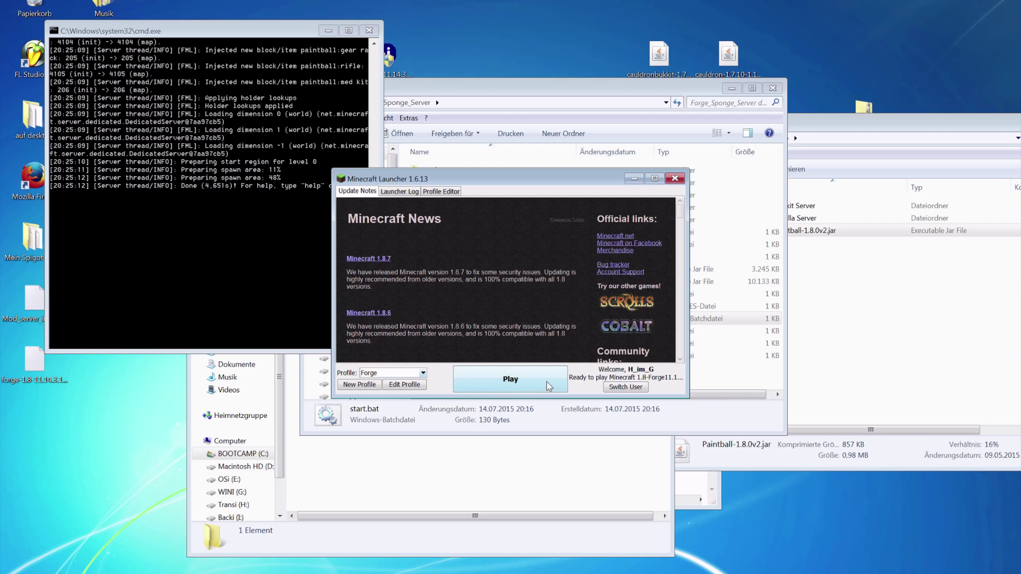
{"action": "left_click", "coordinate": [423, 373]}
{"action": "left_click", "coordinate": [403, 386]}
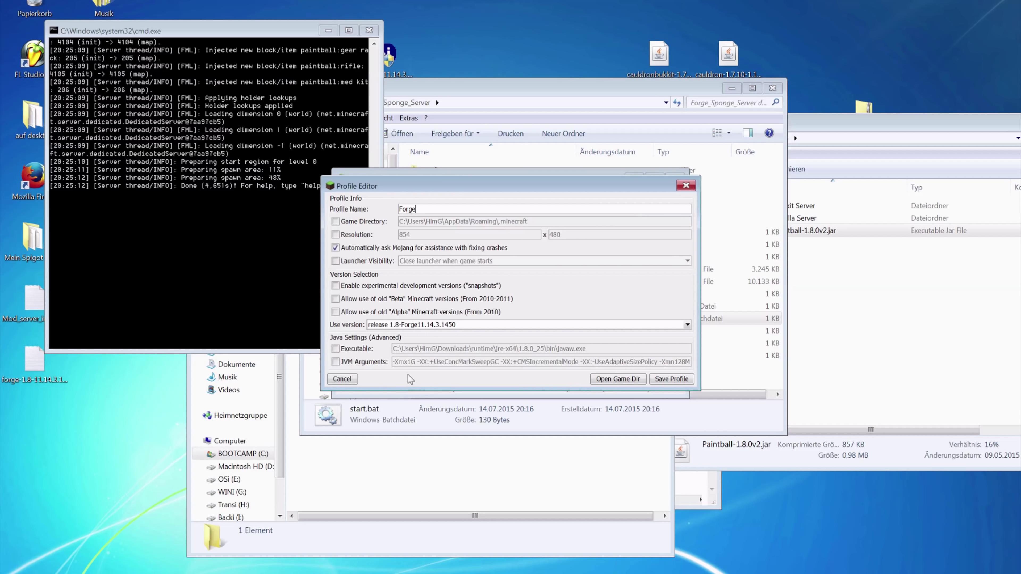
{"action": "left_click", "coordinate": [440, 326]}
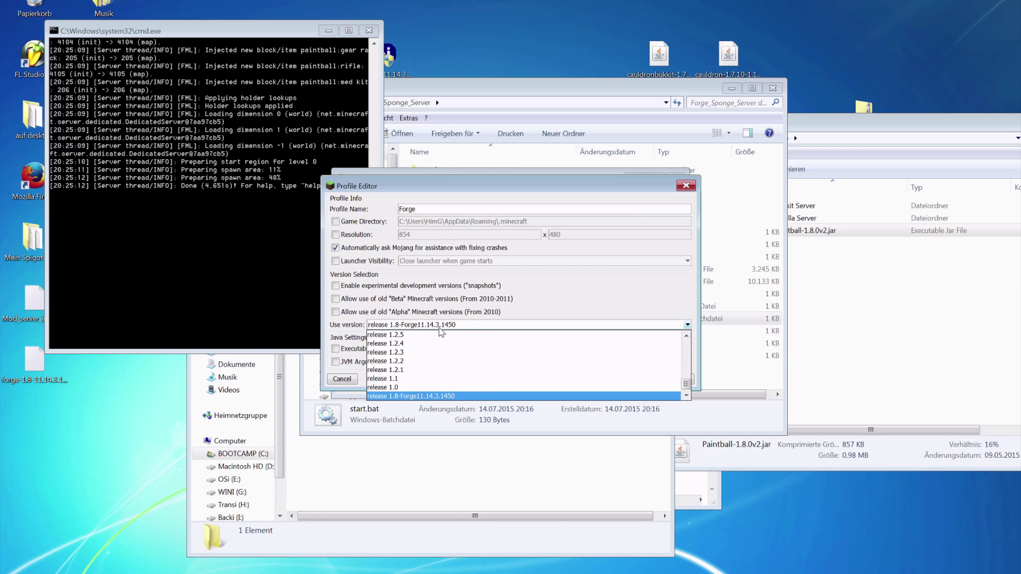
{"action": "left_click", "coordinate": [415, 397]}
{"action": "left_click", "coordinate": [662, 385]}
{"action": "left_click", "coordinate": [500, 376]}
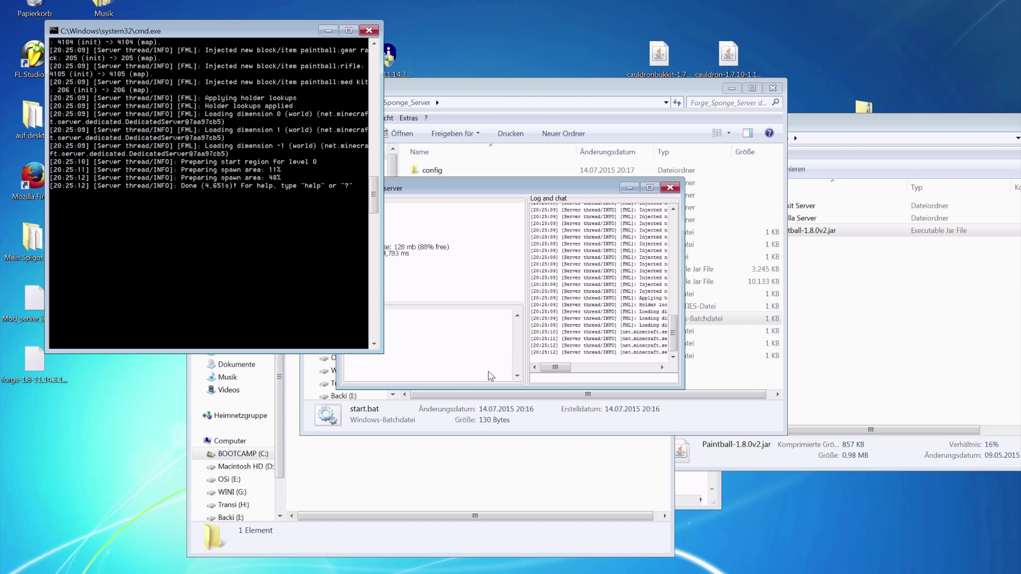
Move the Minecraft window clear of the desktop's lower edge and join the local Minecraft Server in multiplayer
{"action": "left_click", "coordinate": [475, 315]}
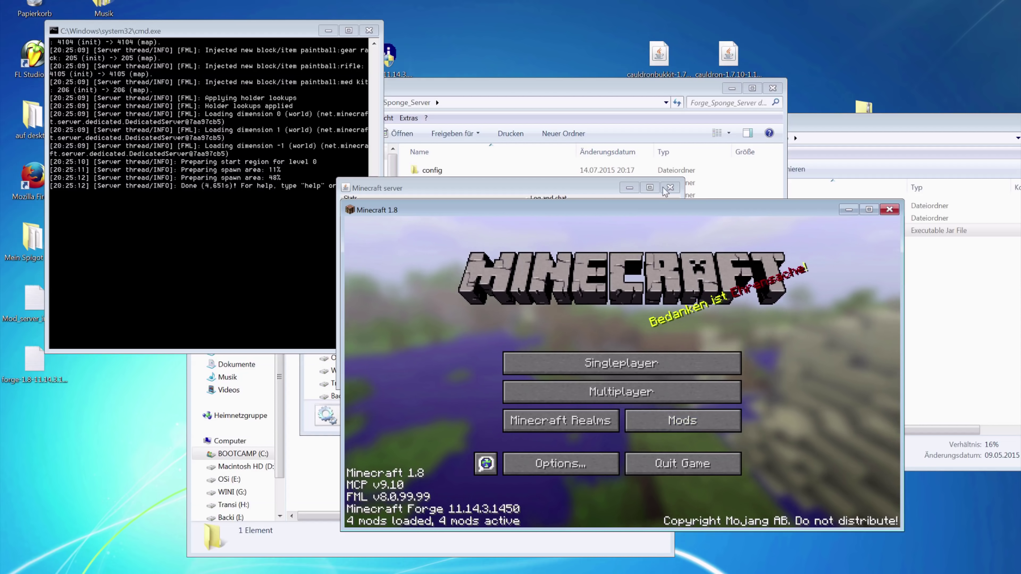
{"action": "left_click_drag", "start_coordinate": [680, 206], "coordinate": [567, 121]}
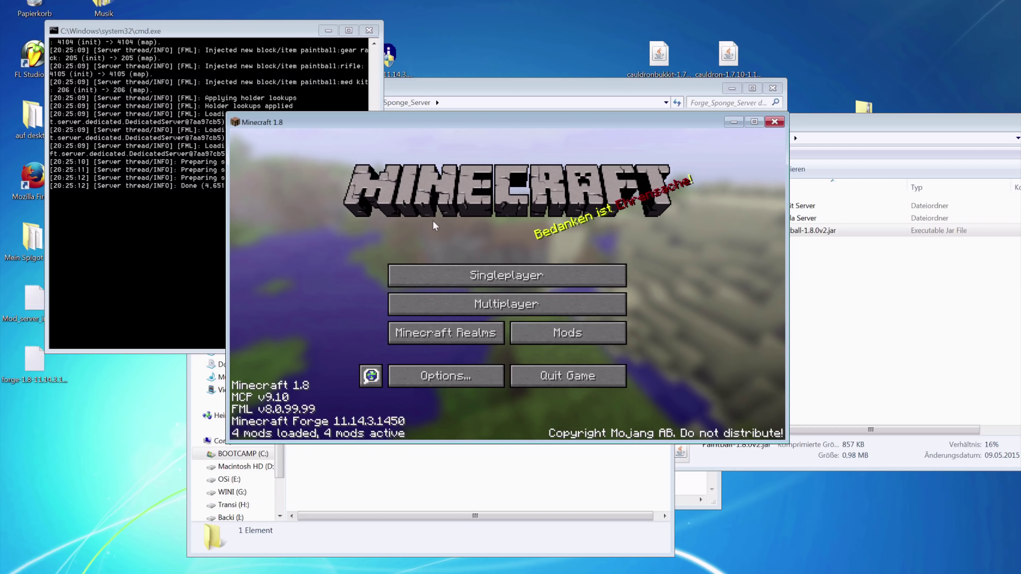
{"action": "left_click", "coordinate": [424, 297]}
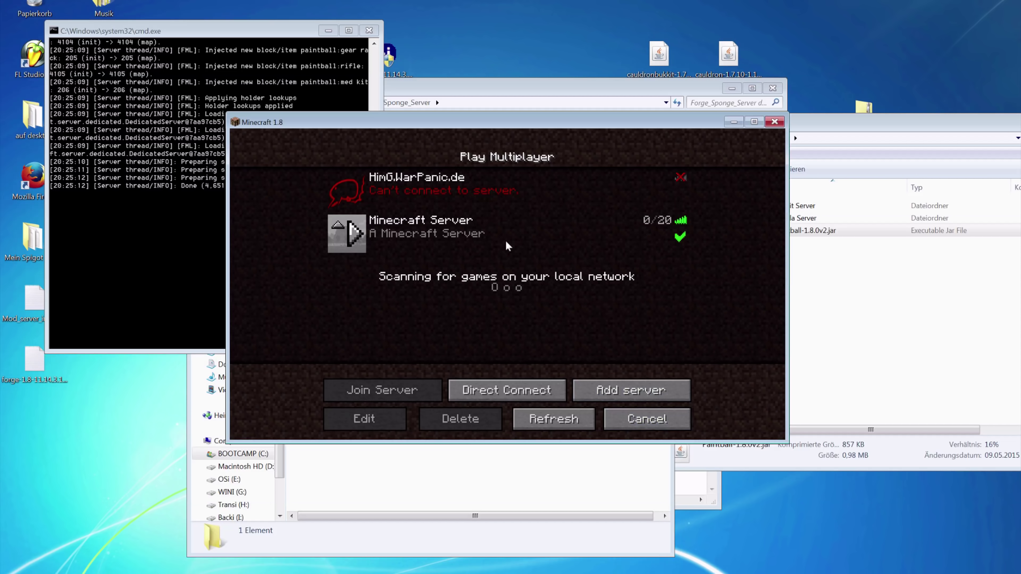
{"action": "left_click", "coordinate": [408, 233]}
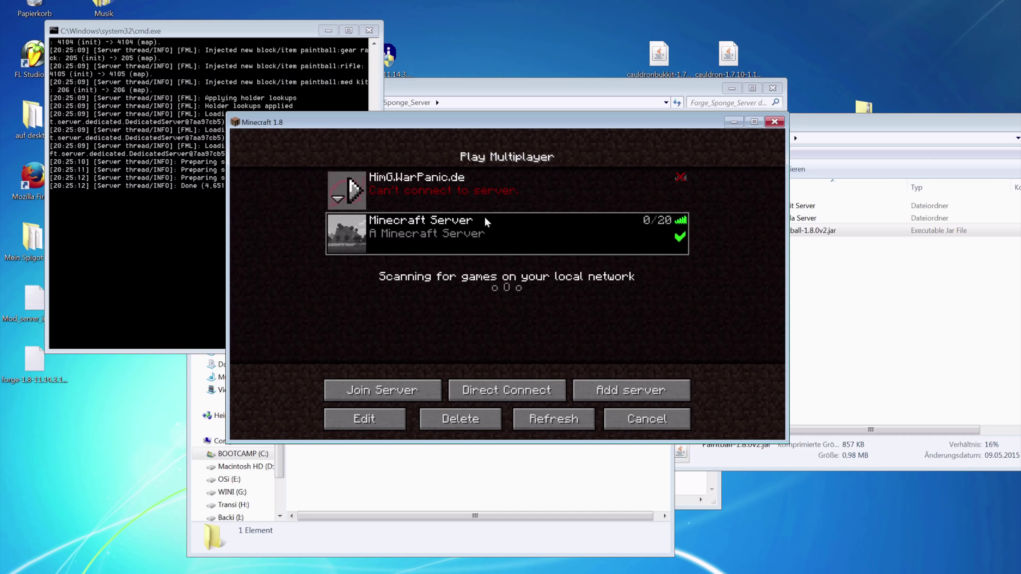
{"action": "double_click", "coordinate": [461, 231]}
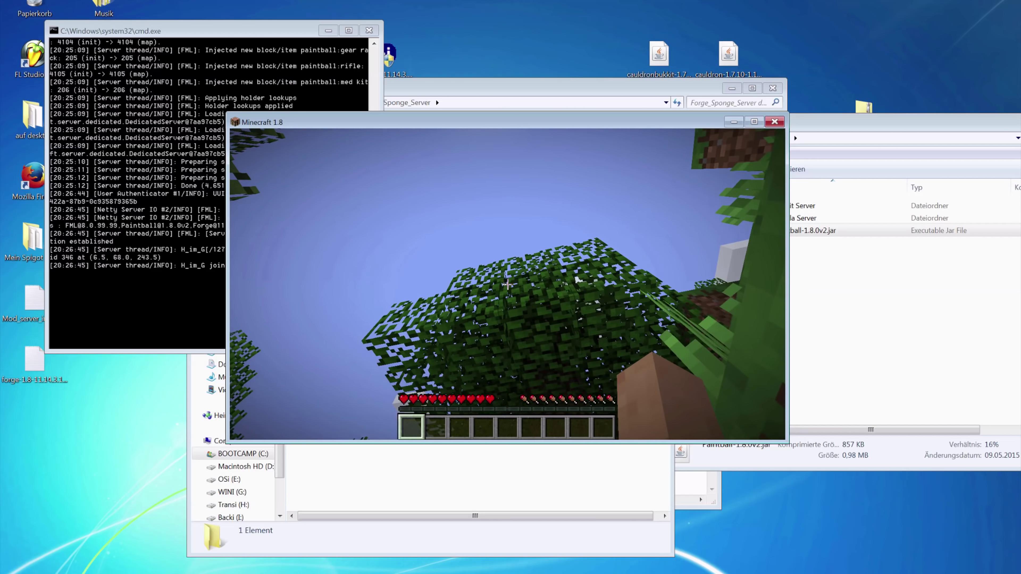
Pause the game and give the joined player operator rights with the op command in the server console
{"action": "key", "text": "Escape"}
{"action": "left_click", "coordinate": [144, 269]}
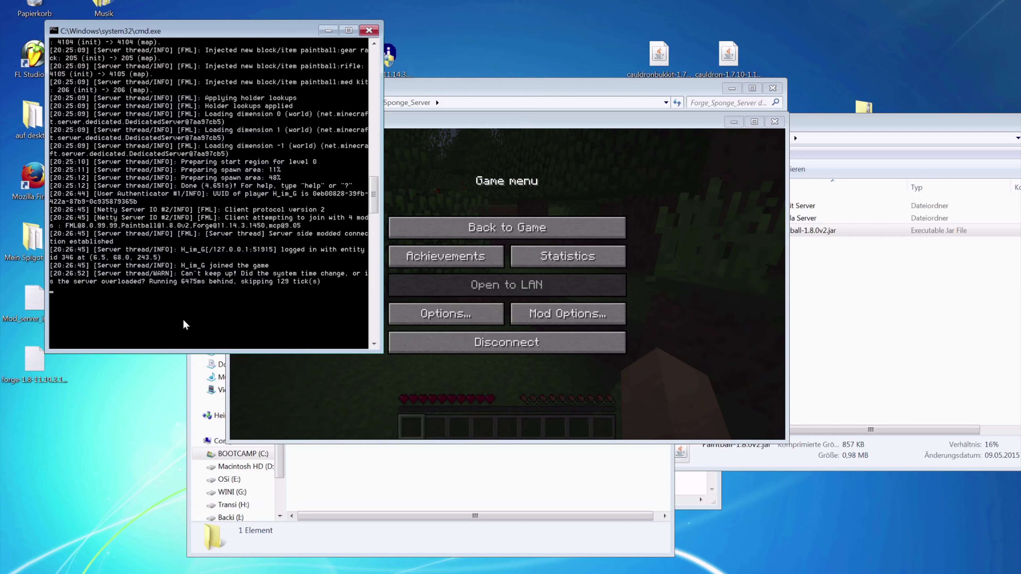
{"action": "type", "text": "op H_im_G"}
{"action": "key", "text": "Return"}
Resume the game and switch to creative mode with /gamemode 1
{"action": "left_click", "coordinate": [558, 228]}
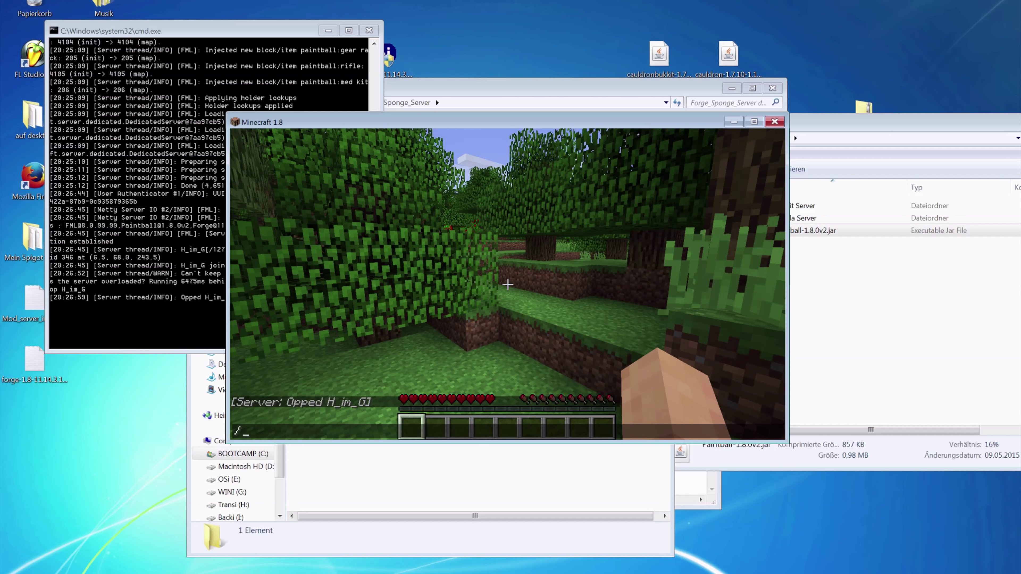
{"action": "type", "text": "/gamemode 1"}
{"action": "key", "text": "Return"}
Put an Insta-Base (R) from the Paintball category of the creative inventory into the third hotbar slot
{"action": "key", "text": "e"}
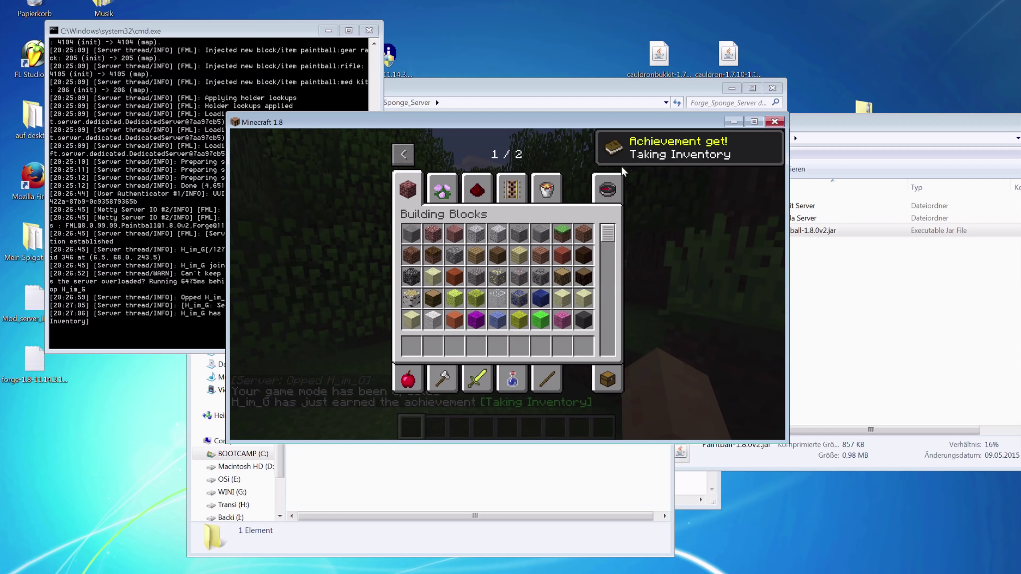
{"action": "left_click", "coordinate": [621, 158]}
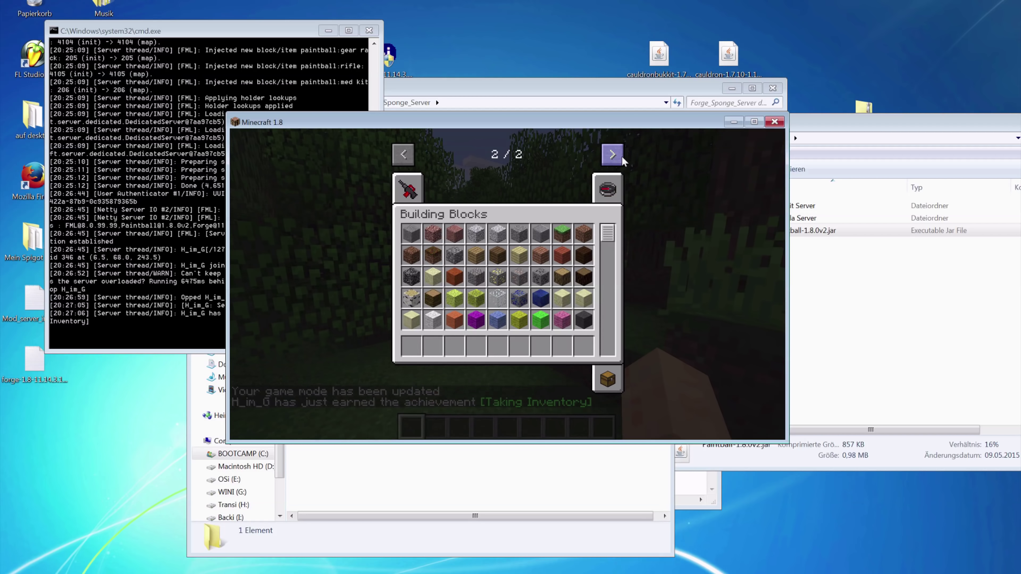
{"action": "left_click", "coordinate": [407, 188]}
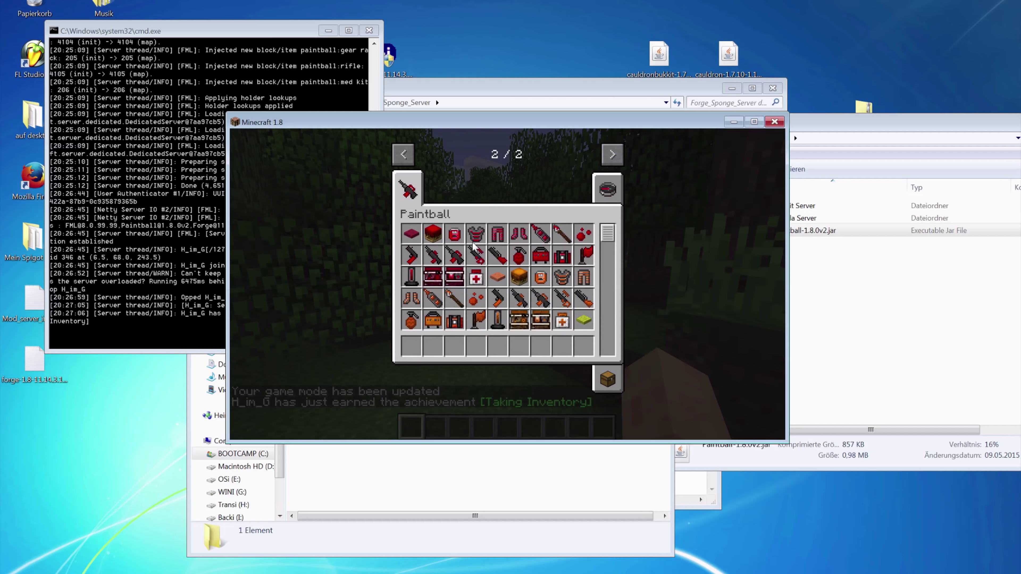
{"action": "left_click", "coordinate": [454, 345]}
{"action": "key", "text": "e"}
Fly above the trees, try to create the red Insta-Base on the leaves and break the placed block
{"action": "key", "text": "space"}
{"action": "key", "text": "space"}
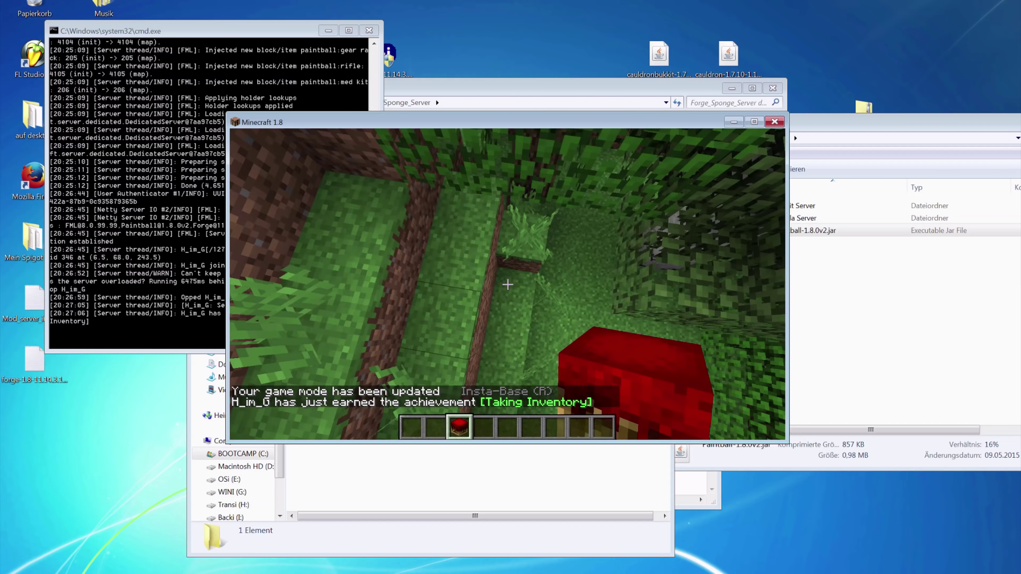
{"action": "mouse_move", "coordinate": [508, 284]}
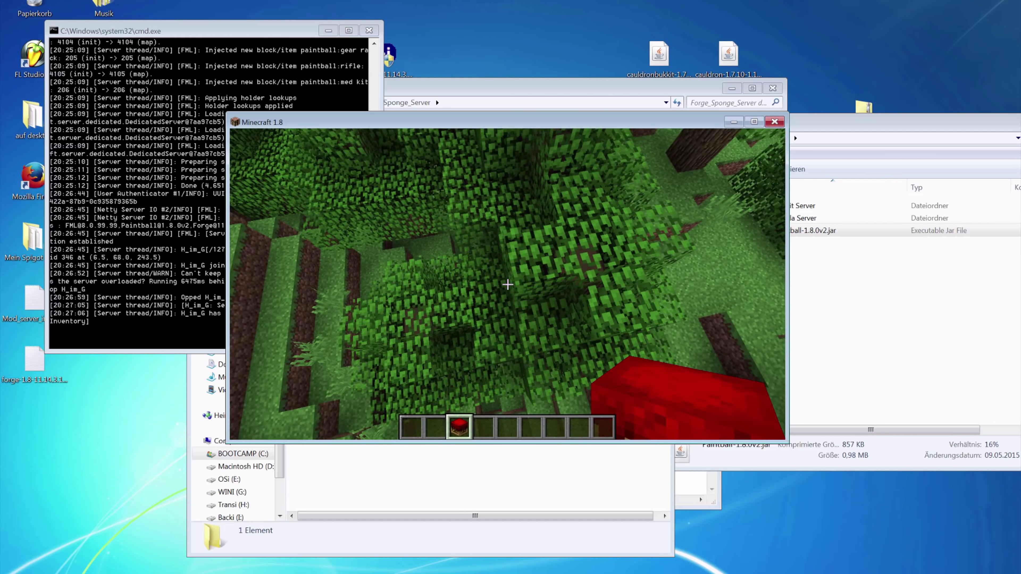
{"action": "right_click", "coordinate": [507, 284]}
{"action": "scroll", "coordinate": [508, 285], "scroll_direction": "down", "scroll_amount": 1}
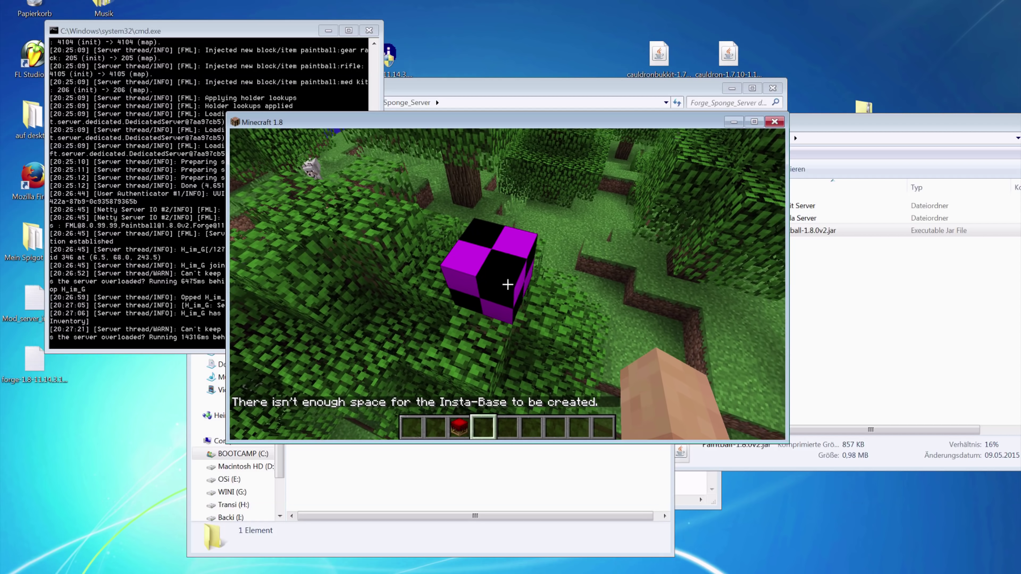
{"action": "key", "text": "w"}
{"action": "right_click", "coordinate": [507, 284]}
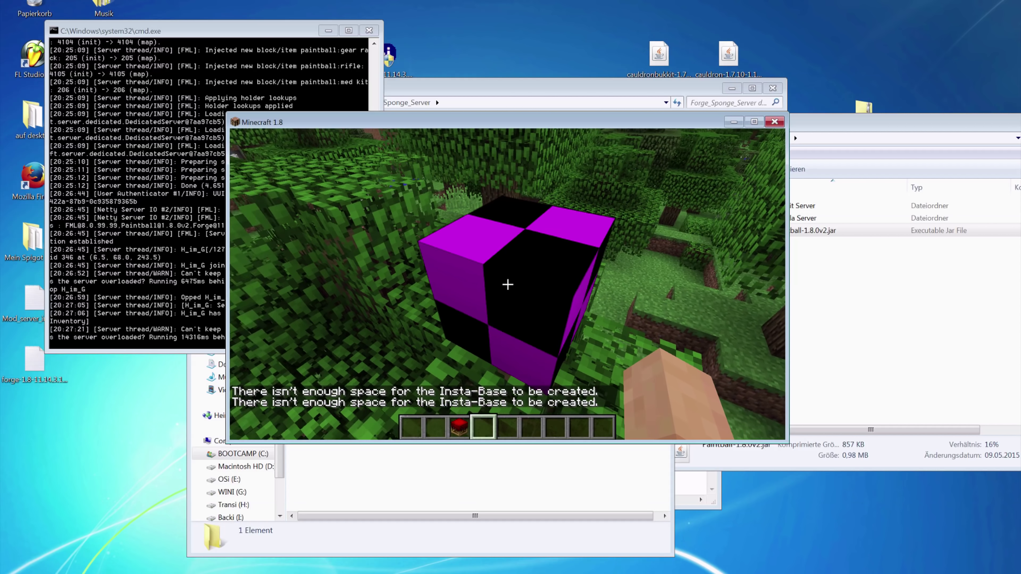
{"action": "left_click", "coordinate": [508, 284]}
Place the Insta-Base (R) at another spot on the treetops to build the red base
{"action": "scroll", "coordinate": [508, 284], "scroll_direction": "up", "scroll_amount": 1}
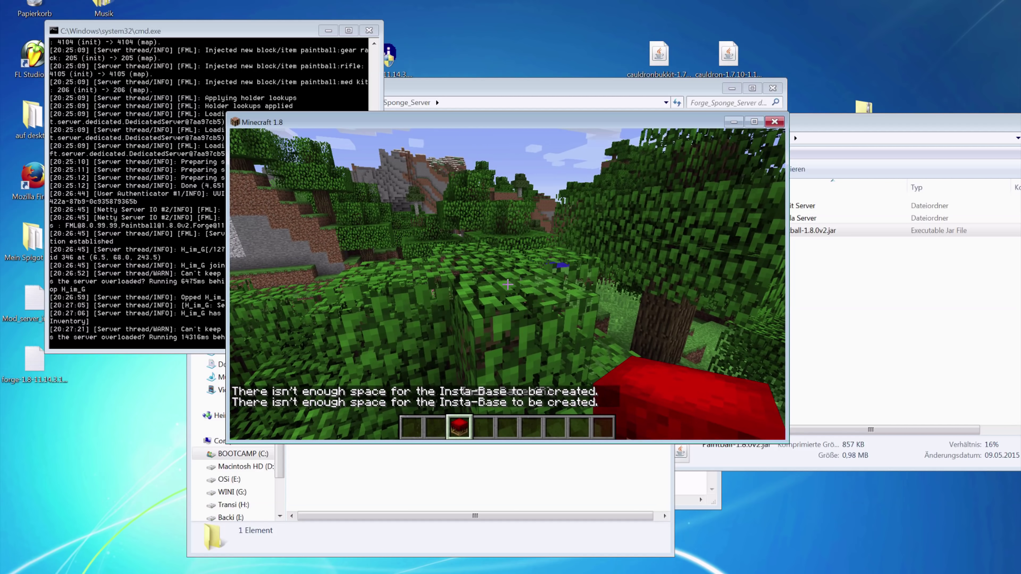
{"action": "right_click", "coordinate": [507, 285]}
{"action": "scroll", "coordinate": [508, 284], "scroll_direction": "down", "scroll_amount": 1}
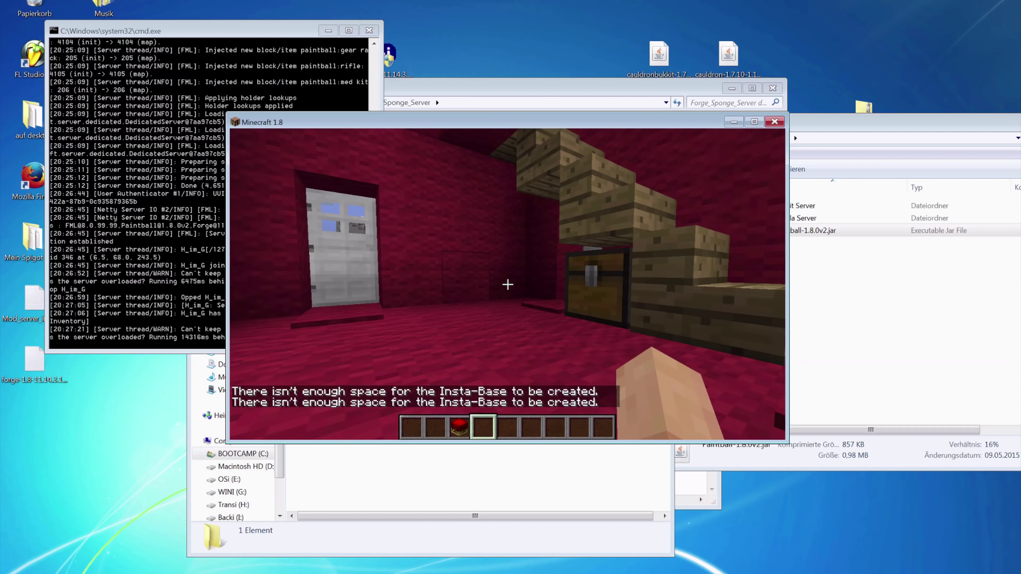
Open the chest under the base's stairs and take the Gear Rack, the Weapon Rack and the small red post
{"action": "key", "text": "w"}
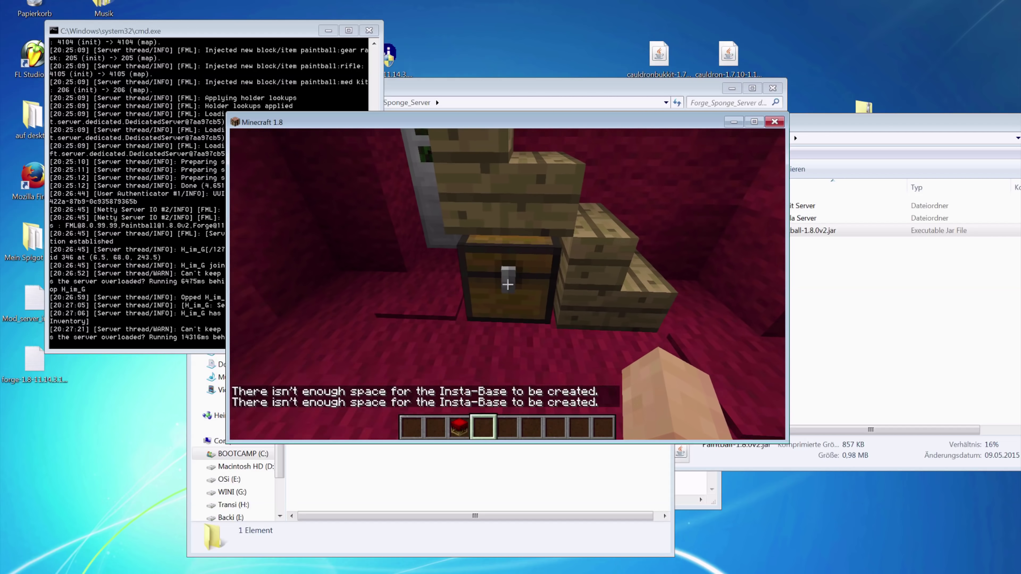
{"action": "right_click", "coordinate": [507, 284]}
{"action": "left_click", "coordinate": [446, 215], "text": "shift"}
{"action": "left_click", "coordinate": [458, 215], "text": "shift"}
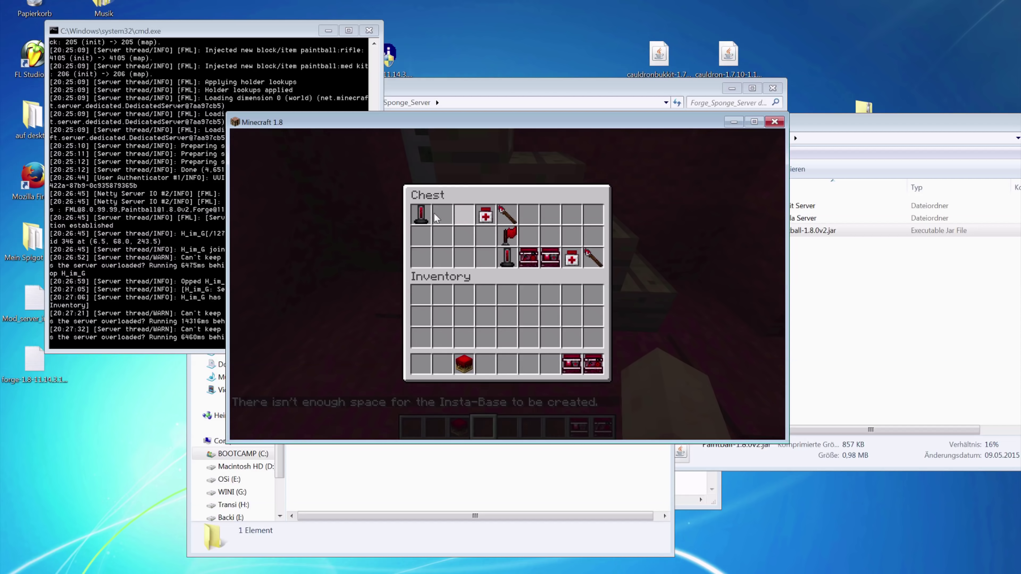
{"action": "left_click", "coordinate": [419, 213], "text": "shift"}
{"action": "key", "text": "e"}
Place the Gear Rack (R) and the Weapon Rack (R) on the floor of the red base
{"action": "key", "text": "s"}
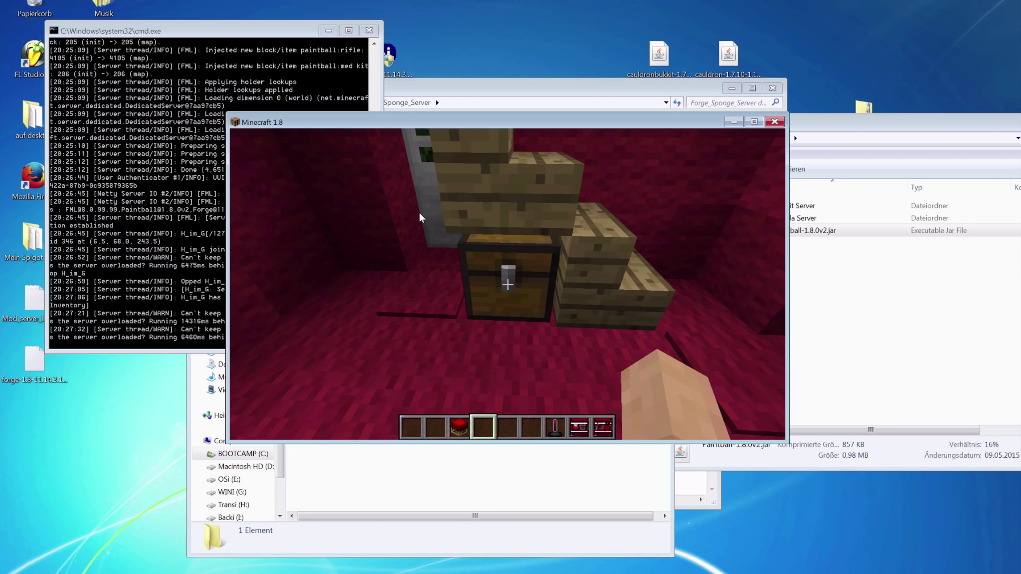
{"action": "key", "text": "8"}
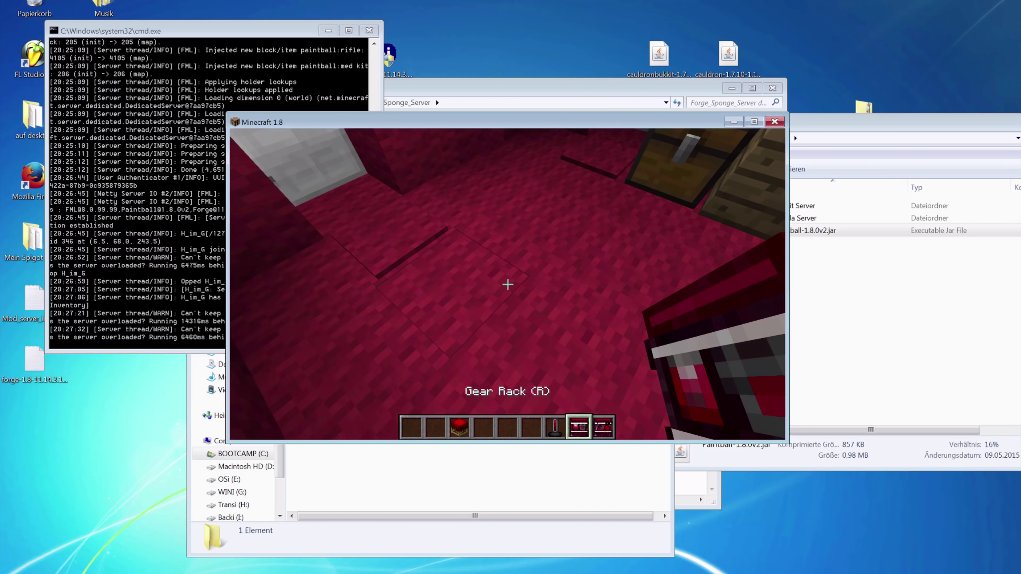
{"action": "right_click", "coordinate": [508, 284]}
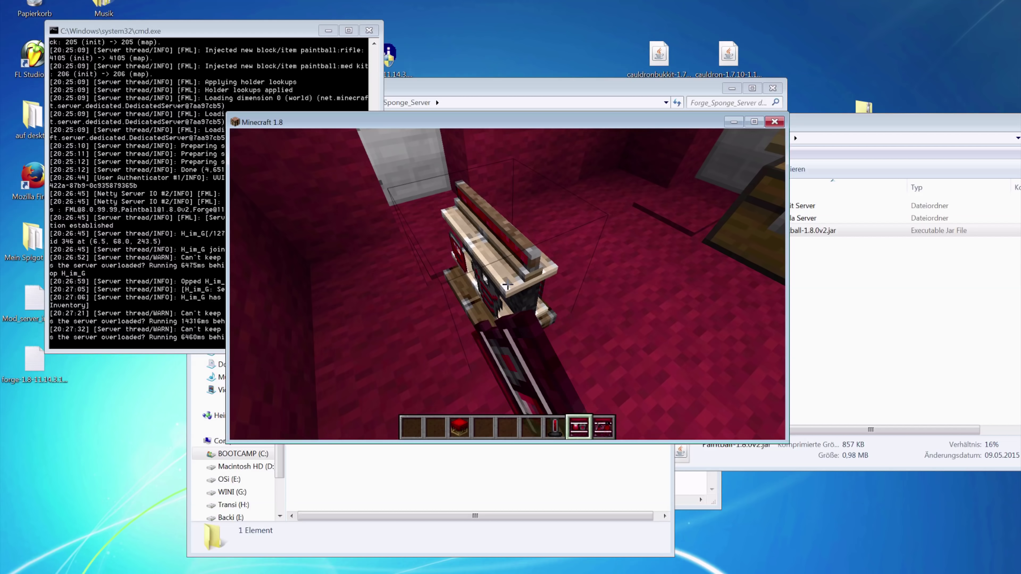
{"action": "key", "text": "9"}
{"action": "right_click", "coordinate": [508, 284]}
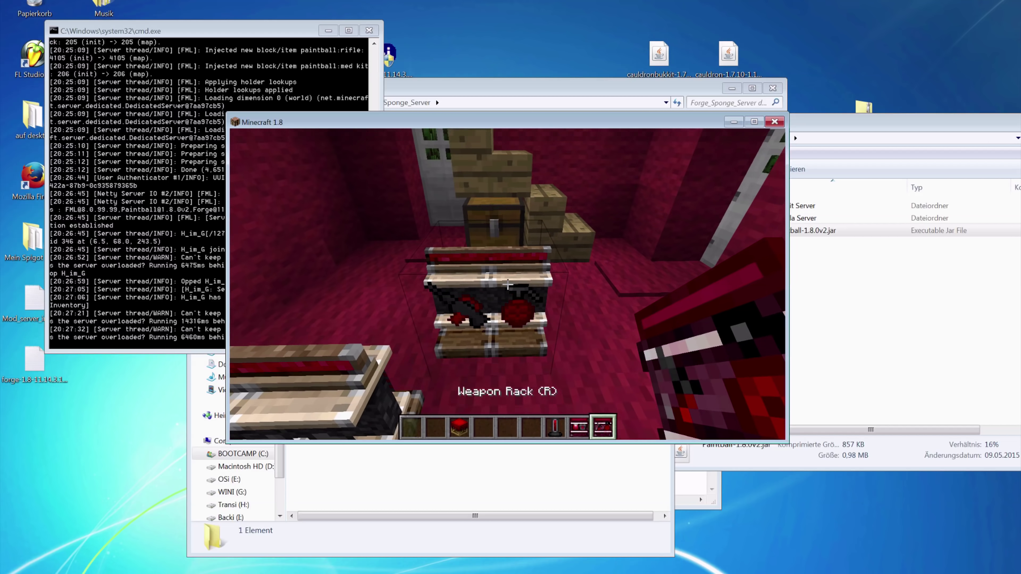
Place the small red post on the base floor and switch between the paintball weapons in the hotbar
{"action": "key", "text": "6"}
{"action": "key", "text": "7"}
{"action": "right_click", "coordinate": [508, 285]}
{"action": "key", "text": "4"}
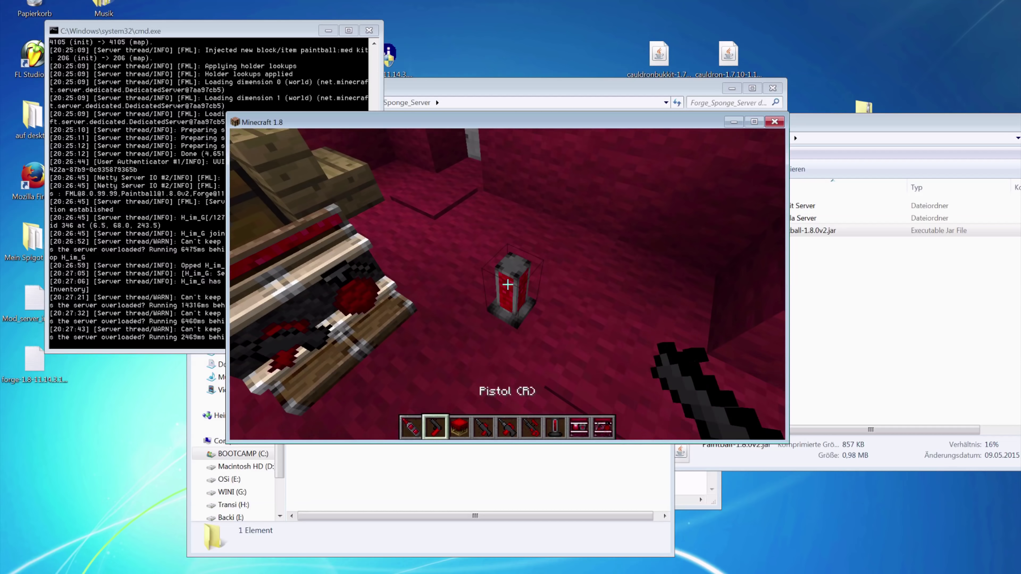
{"action": "key", "text": "5"}
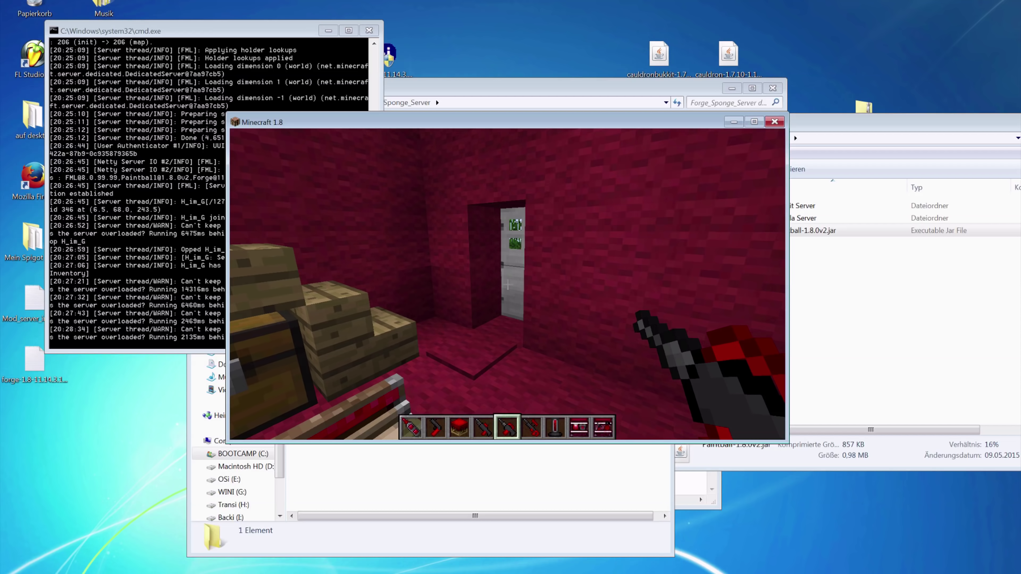
Disconnect from the local Forge server and close the Minecraft client
{"action": "key", "text": "Escape"}
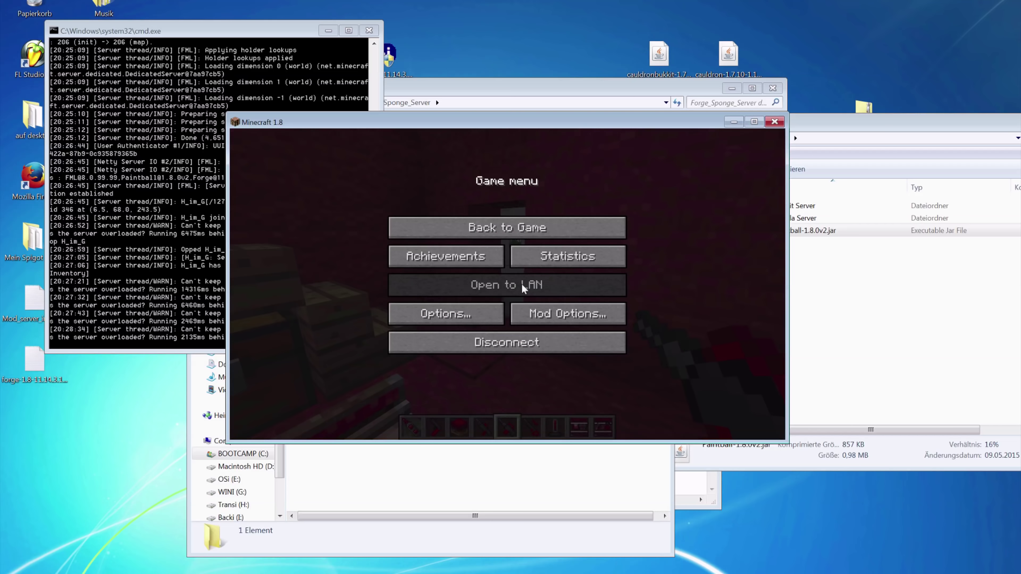
{"action": "left_click", "coordinate": [844, 279]}
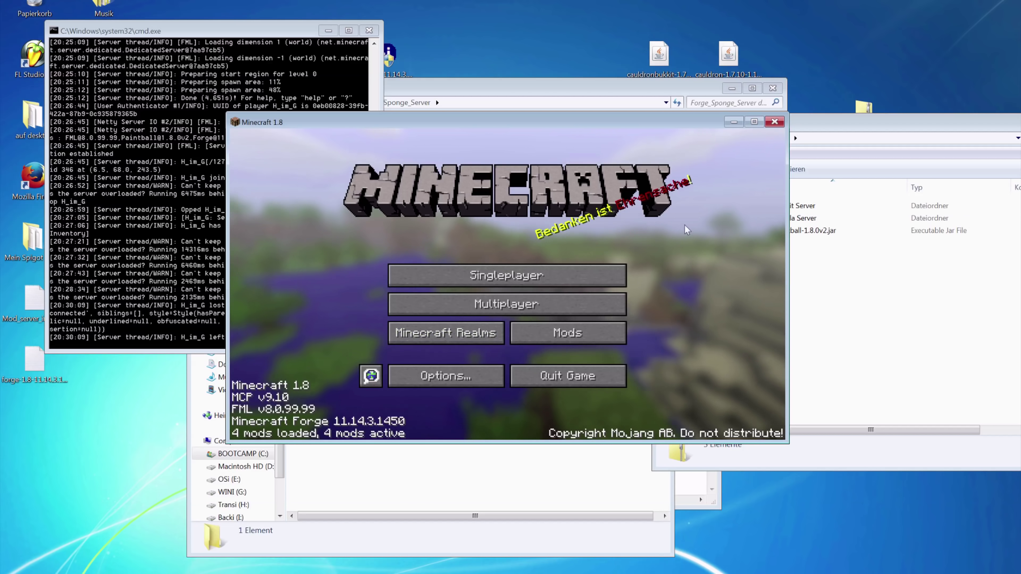
{"action": "left_click", "coordinate": [773, 122]}
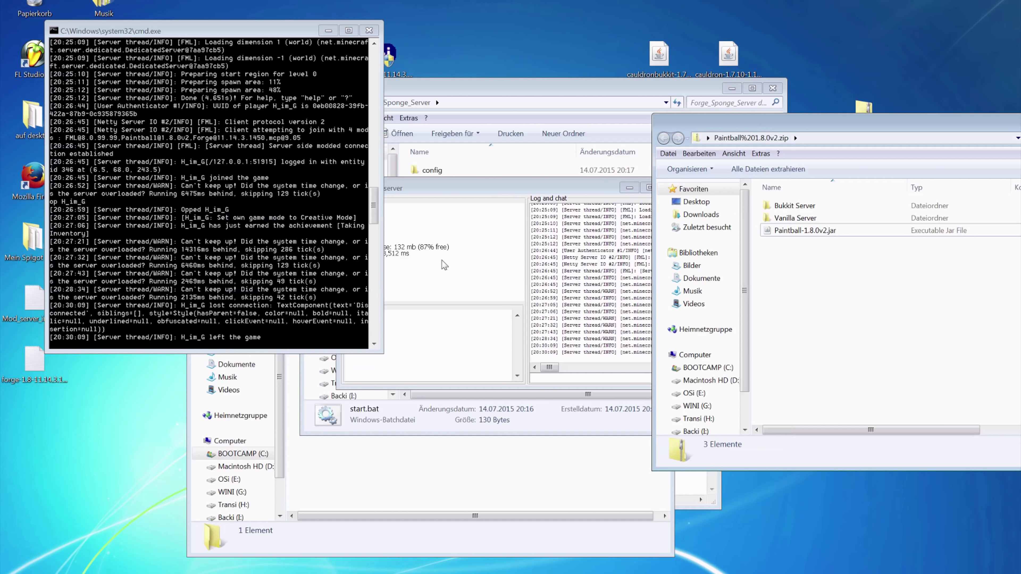
Shut down the Forge server with the stop command and close its console window
{"action": "left_click", "coordinate": [523, 169]}
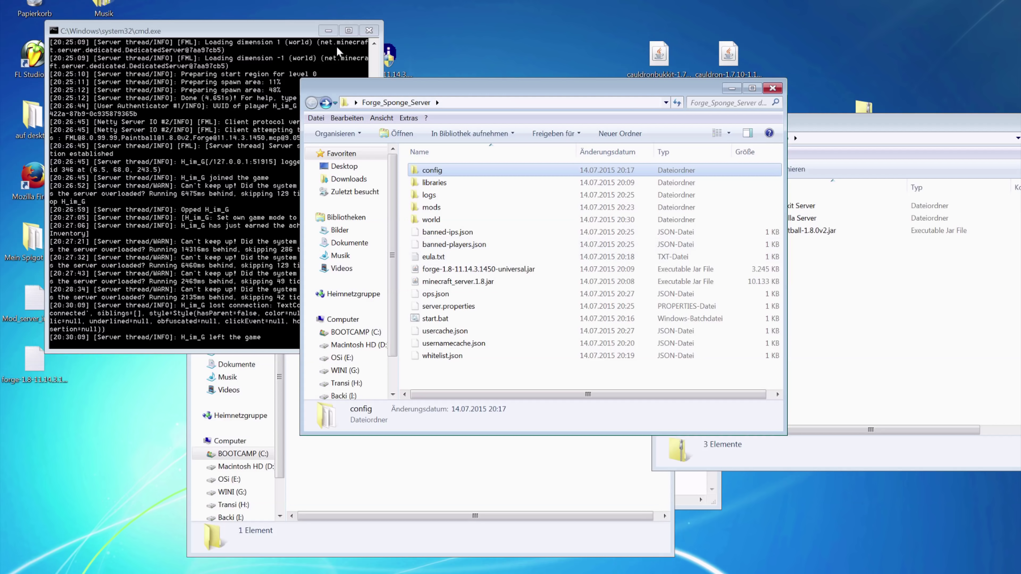
{"action": "left_click", "coordinate": [210, 189]}
{"action": "type", "text": "st"}
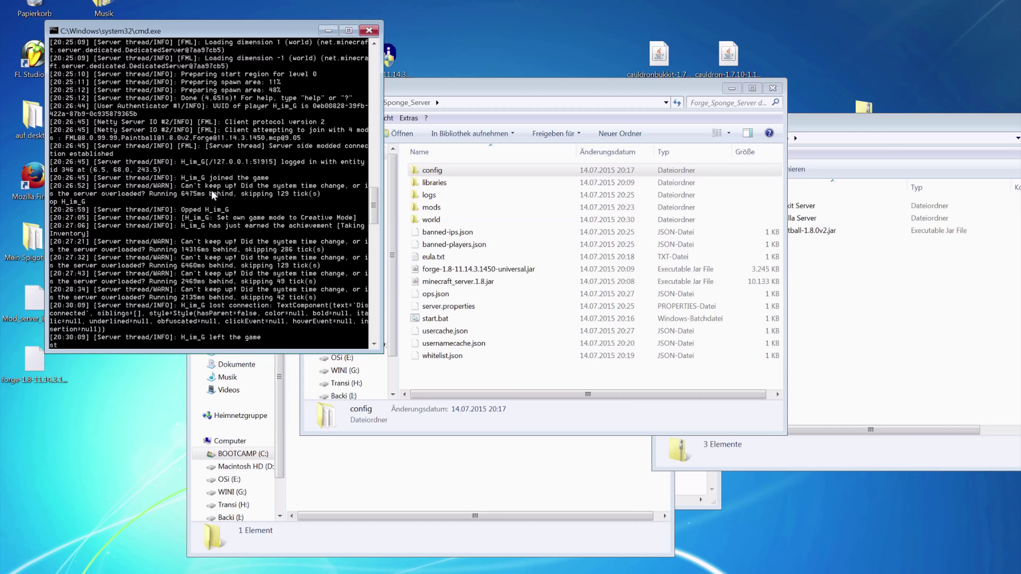
{"action": "type", "text": "op"}
{"action": "key", "text": "Return"}
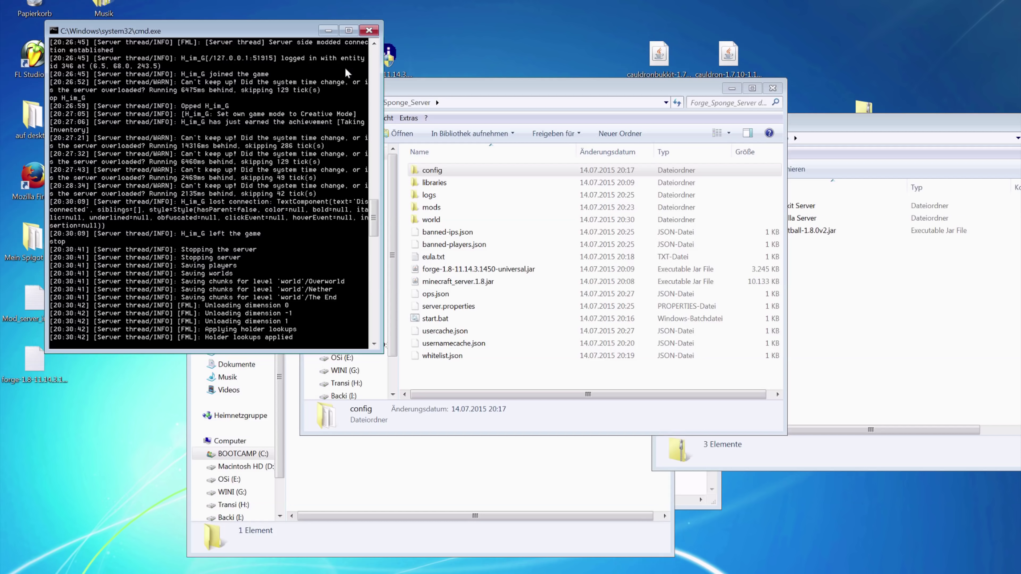
{"action": "left_click", "coordinate": [368, 30]}
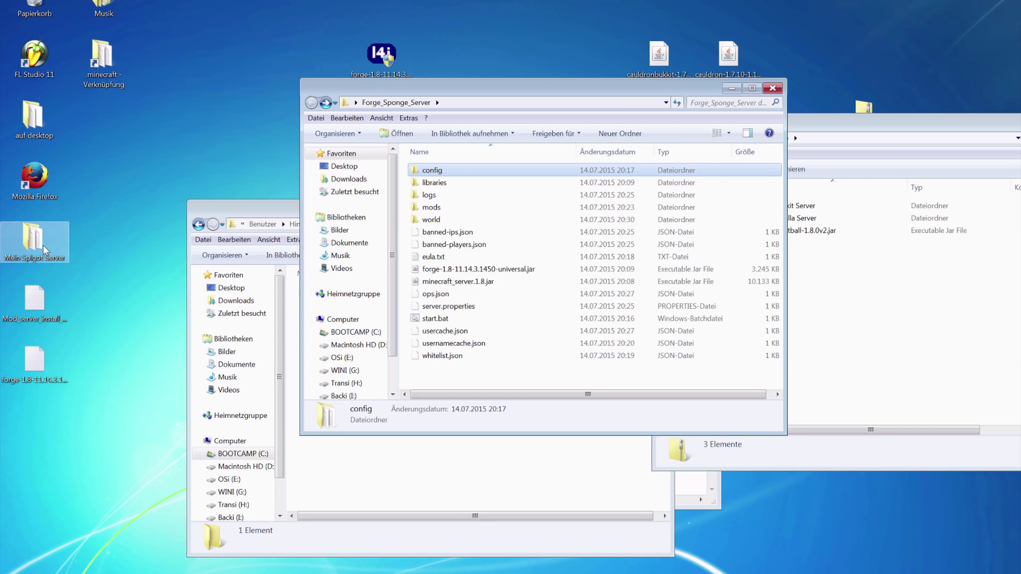
Open the Mein Spigot Server folder and arrange its window side by side with the Forge_Sponge_Server folder window
{"action": "double_click", "coordinate": [35, 241]}
{"action": "left_click_drag", "start_coordinate": [388, 225], "coordinate": [186, 107]}
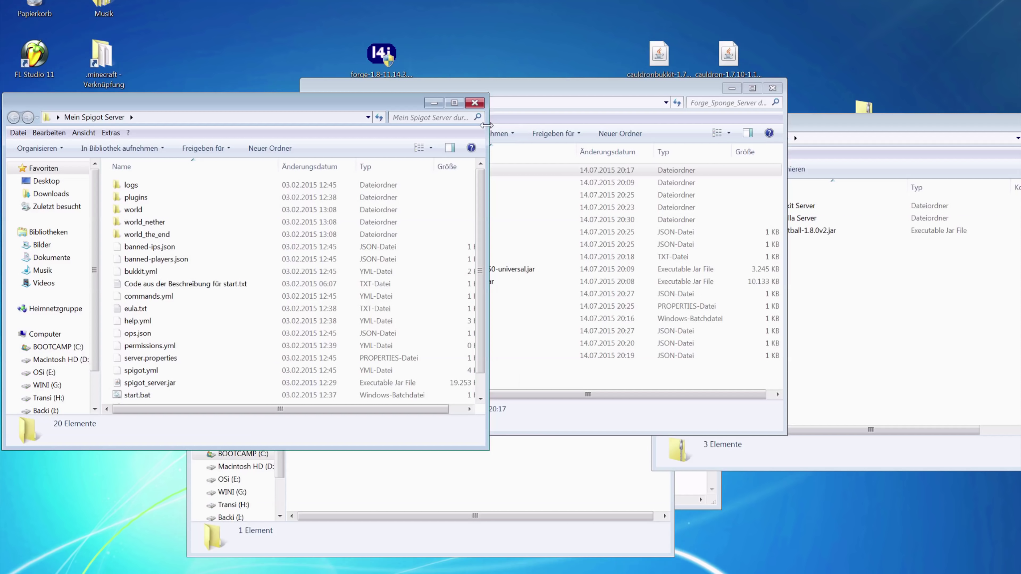
{"action": "left_click_drag", "start_coordinate": [486, 125], "coordinate": [434, 128]}
{"action": "left_click_drag", "start_coordinate": [487, 91], "coordinate": [641, 85]}
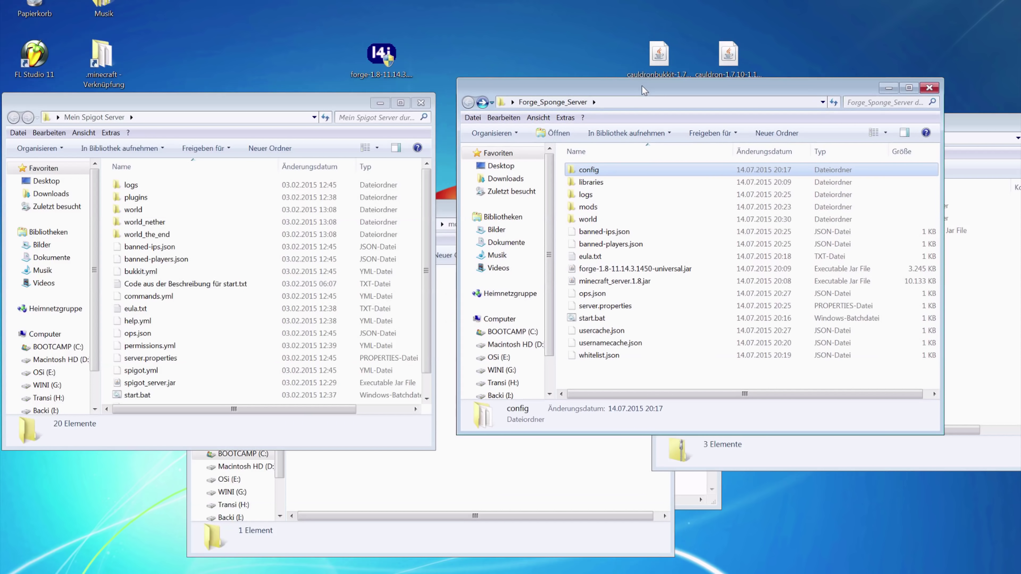
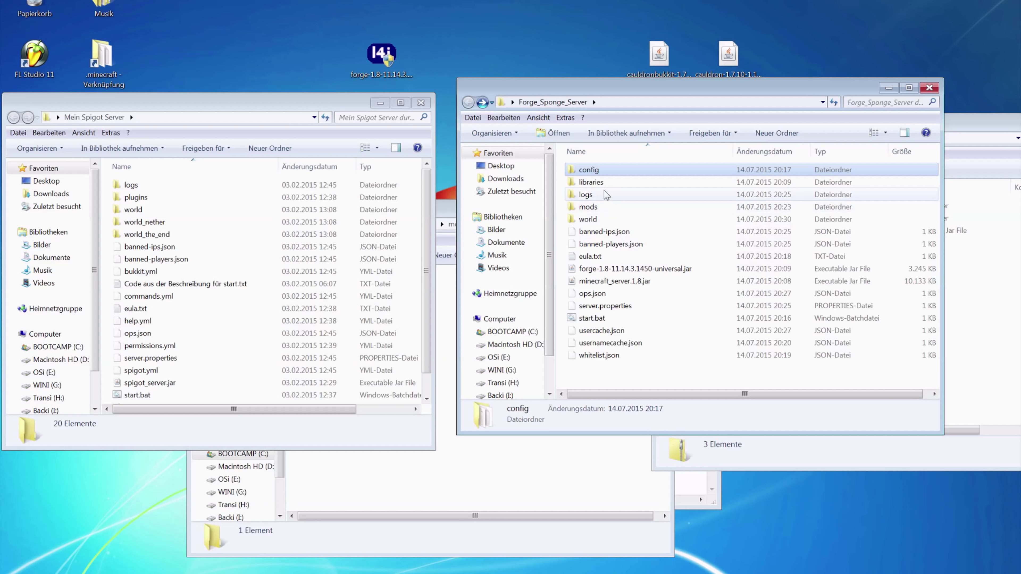
Examine the DIM1 and DIM-1 folders and their data subfolders inside the Forge server's world folder
{"action": "double_click", "coordinate": [594, 221]}
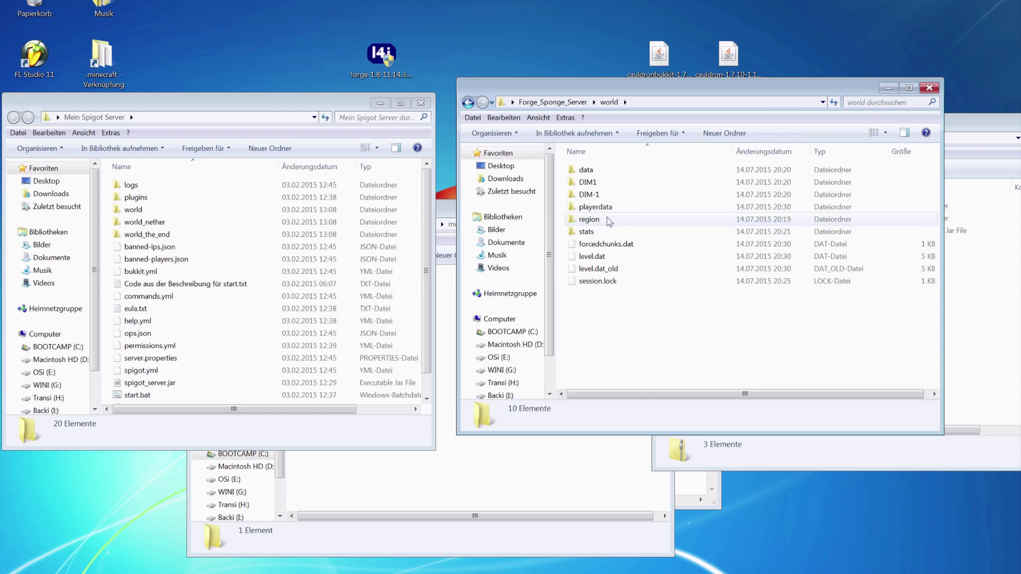
{"action": "double_click", "coordinate": [606, 182]}
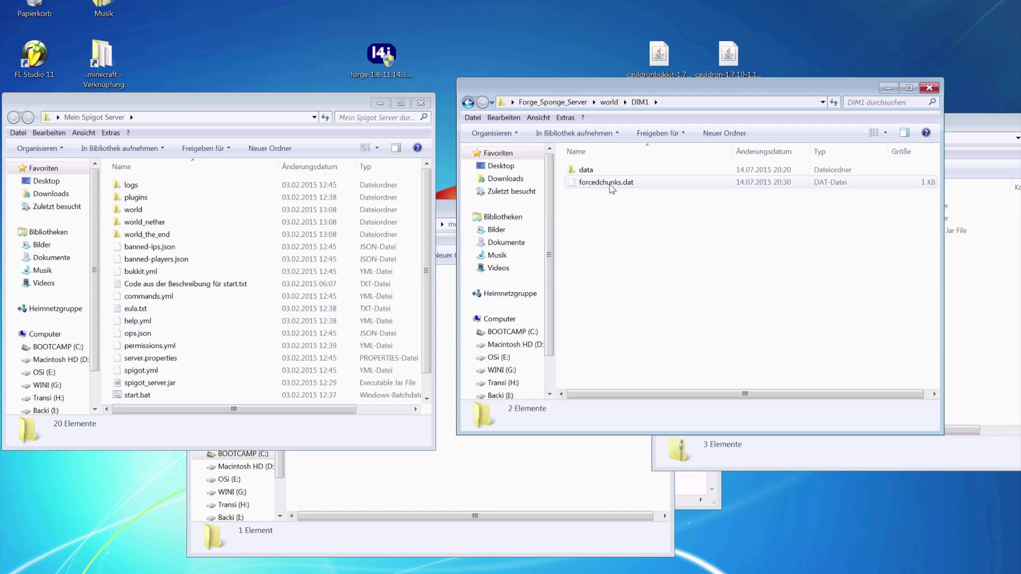
{"action": "left_click", "coordinate": [469, 102]}
{"action": "double_click", "coordinate": [591, 193]}
{"action": "double_click", "coordinate": [594, 171]}
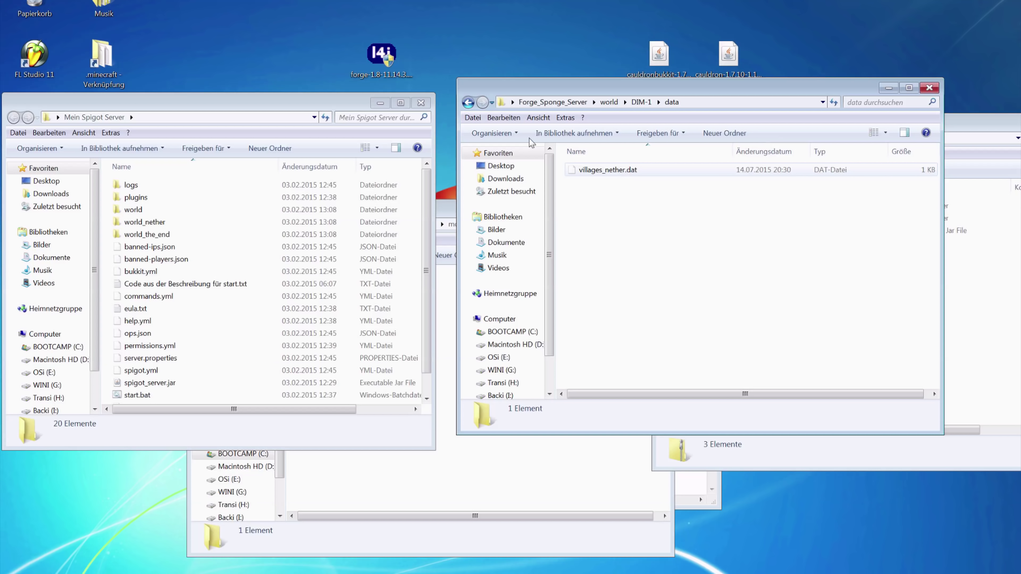
{"action": "left_click", "coordinate": [468, 103]}
{"action": "left_click", "coordinate": [468, 103]}
{"action": "double_click", "coordinate": [591, 183]}
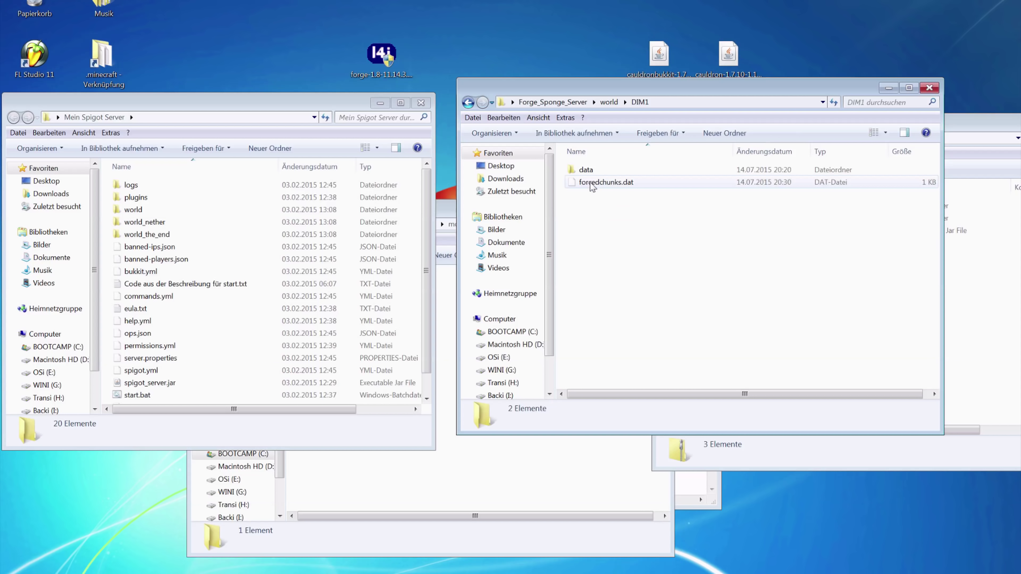
{"action": "double_click", "coordinate": [594, 170]}
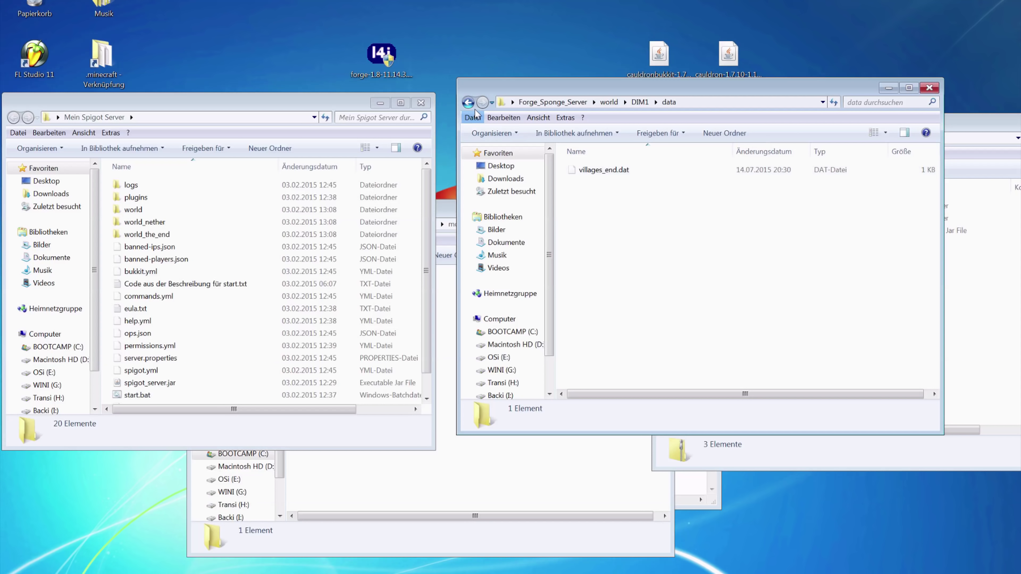
{"action": "left_click", "coordinate": [468, 103]}
{"action": "left_click", "coordinate": [469, 102]}
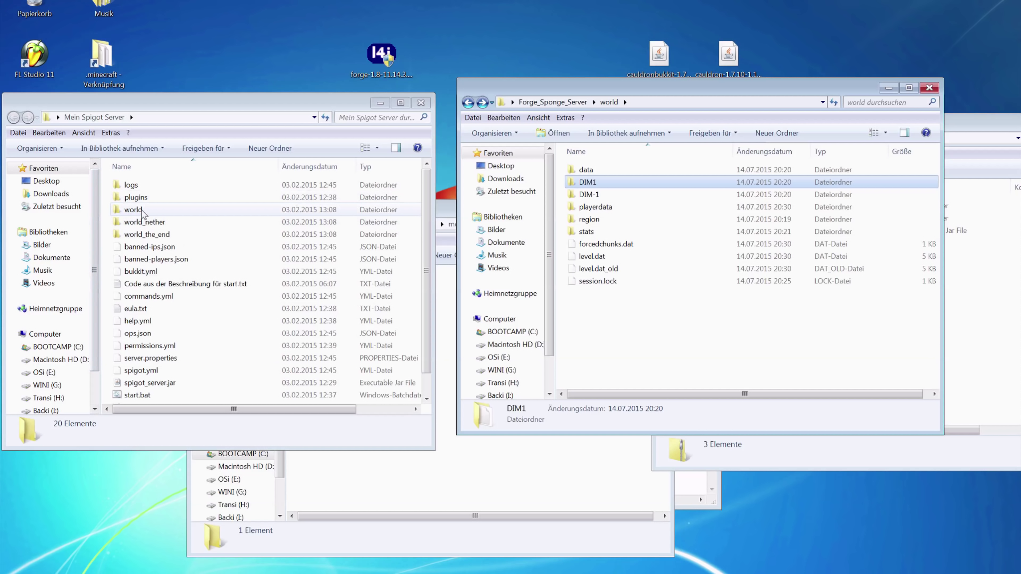
Copy everything from the Spigot server's world folder into the Forge server's world folder, merging folders and replacing existing files
{"action": "double_click", "coordinate": [164, 210]}
{"action": "left_click_drag", "start_coordinate": [159, 267], "coordinate": [166, 183]}
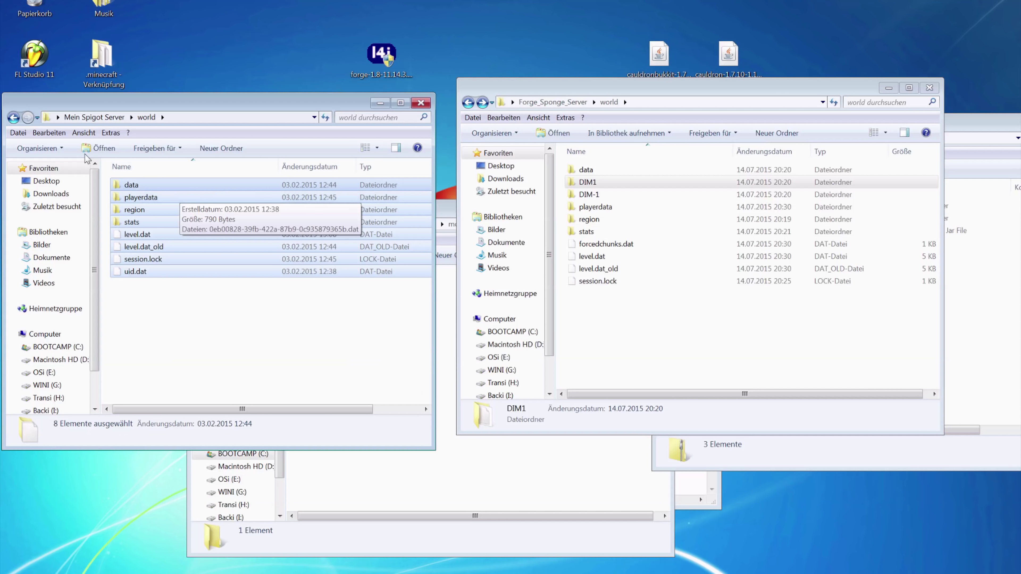
{"action": "left_click", "coordinate": [14, 117]}
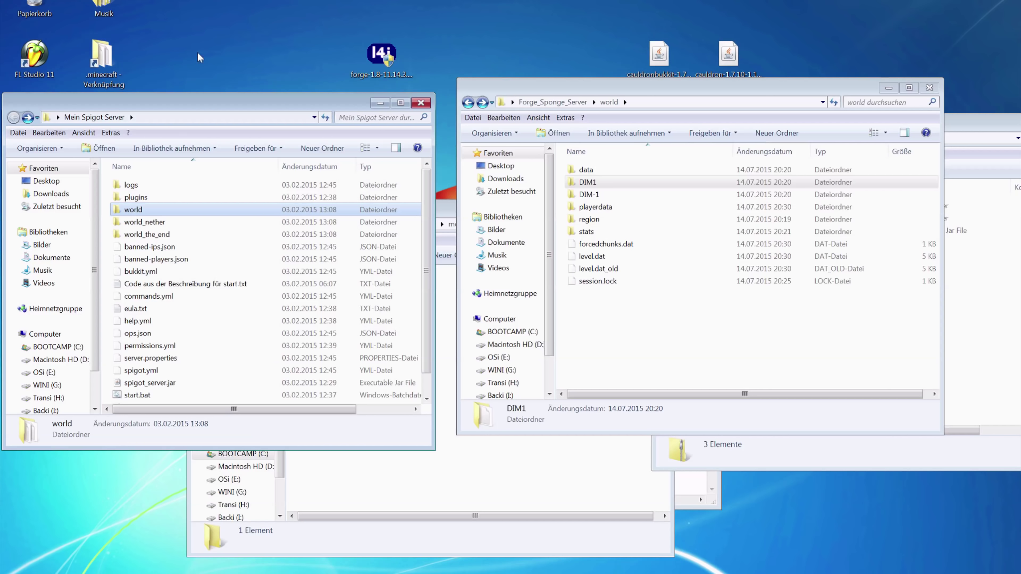
{"action": "double_click", "coordinate": [159, 210]}
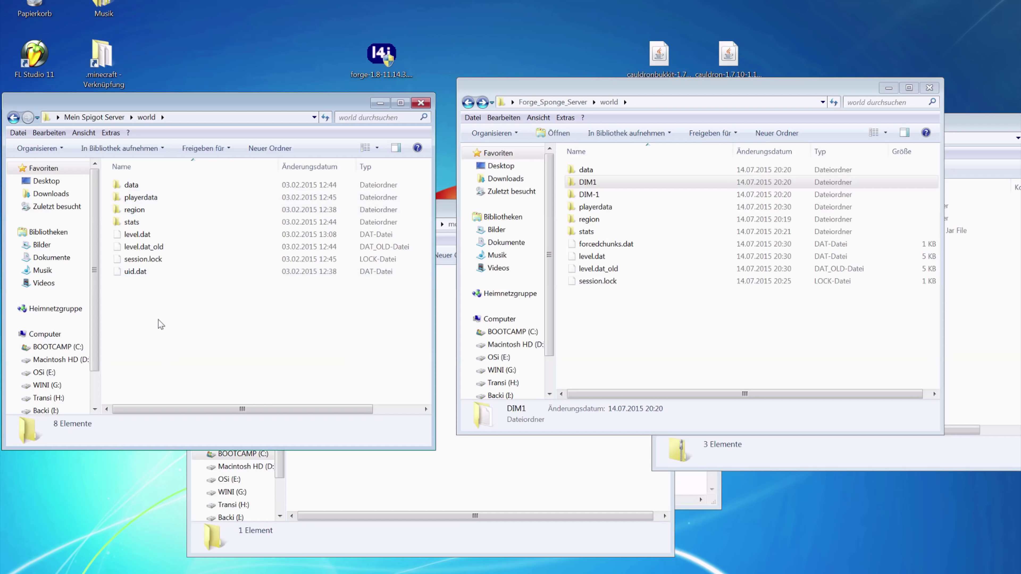
{"action": "left_click_drag", "start_coordinate": [153, 341], "coordinate": [182, 171]}
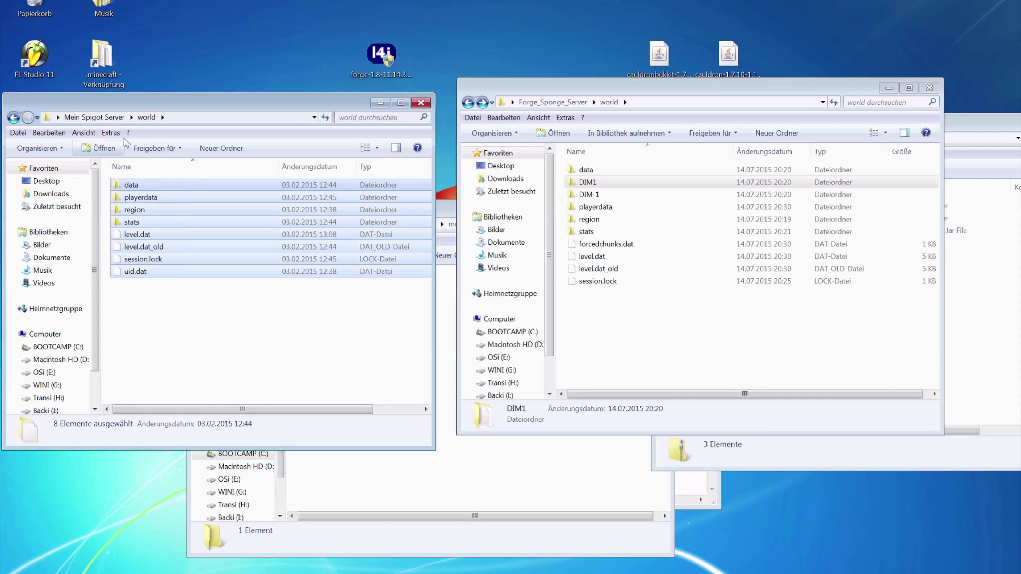
{"action": "left_click", "coordinate": [634, 312]}
{"action": "key", "text": "ctrl+v"}
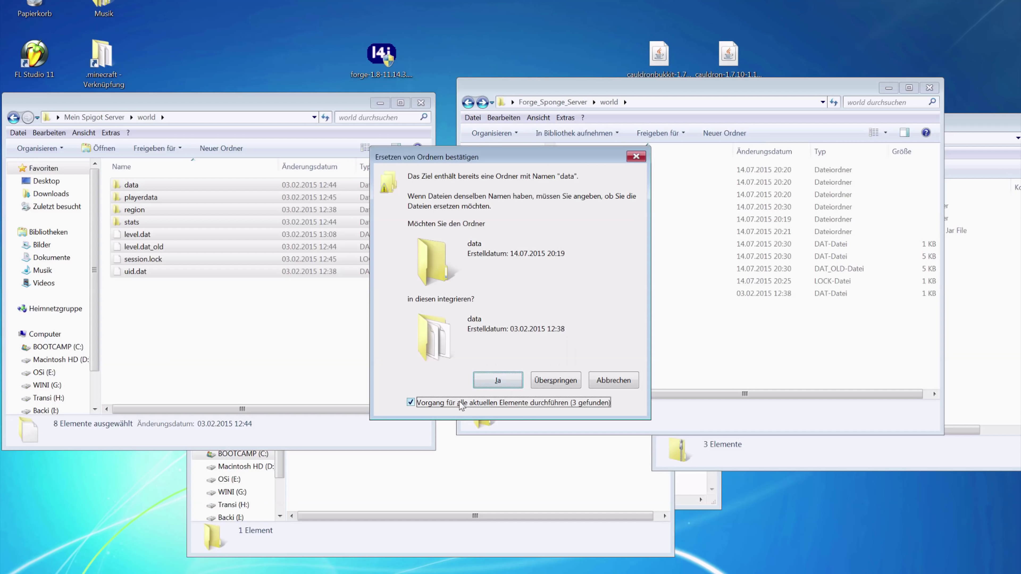
{"action": "left_click", "coordinate": [505, 381]}
{"action": "left_click", "coordinate": [491, 242]}
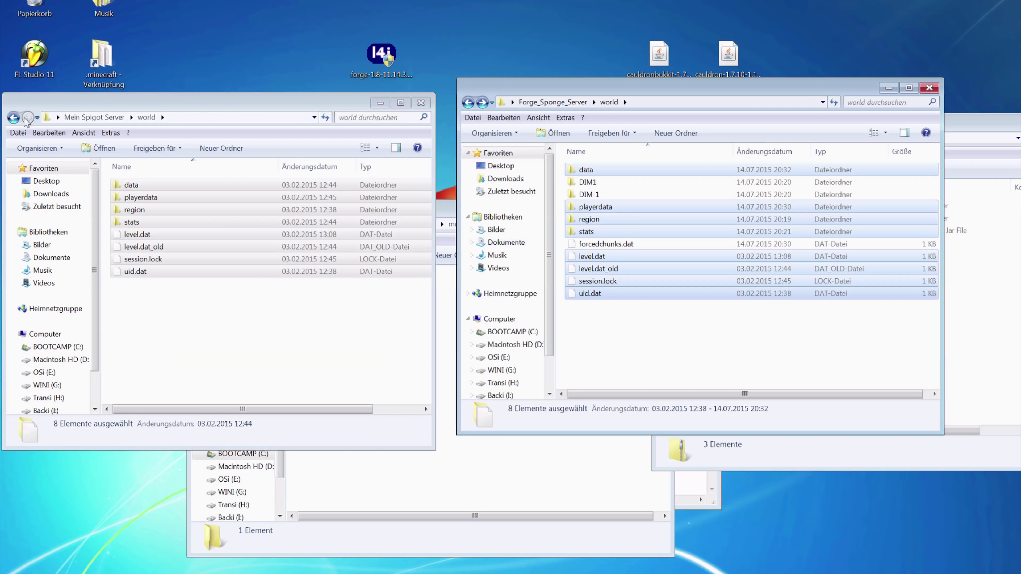
Open the Spigot server's world_nether folder and the DIM-1 folder of the Forge server's world
{"action": "left_click", "coordinate": [13, 117]}
{"action": "left_click", "coordinate": [171, 222]}
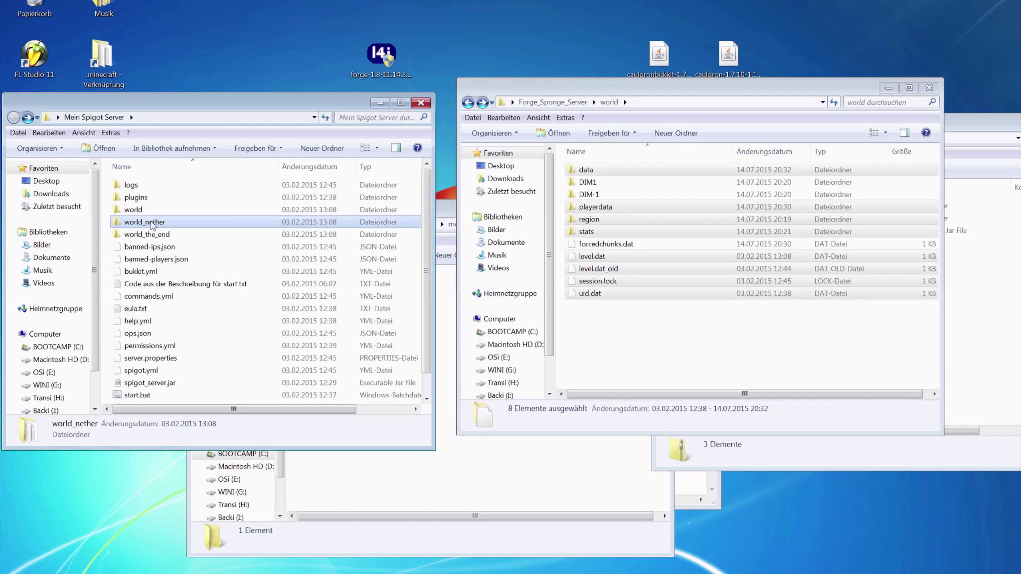
{"action": "double_click", "coordinate": [170, 222]}
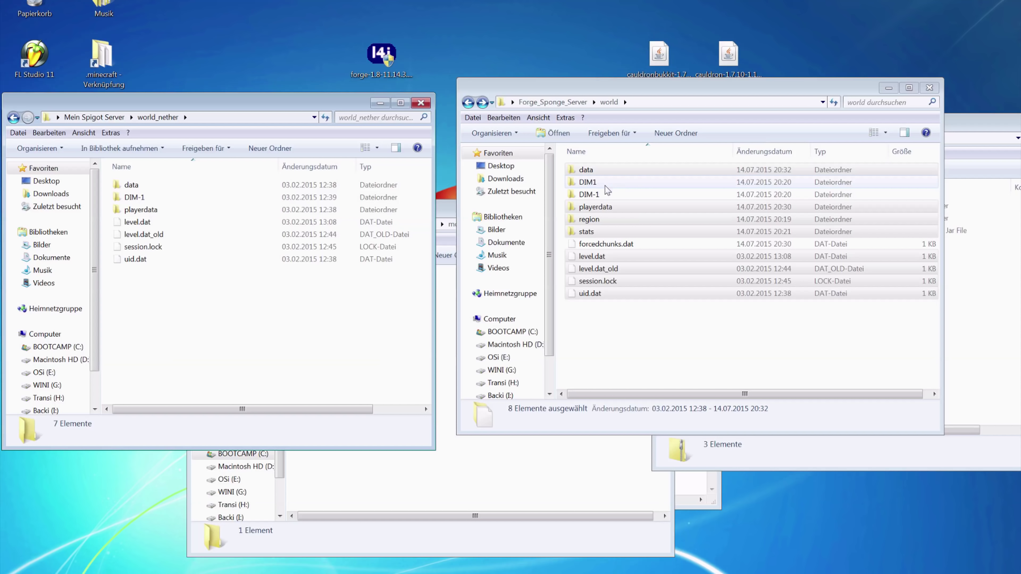
{"action": "left_click", "coordinate": [600, 194]}
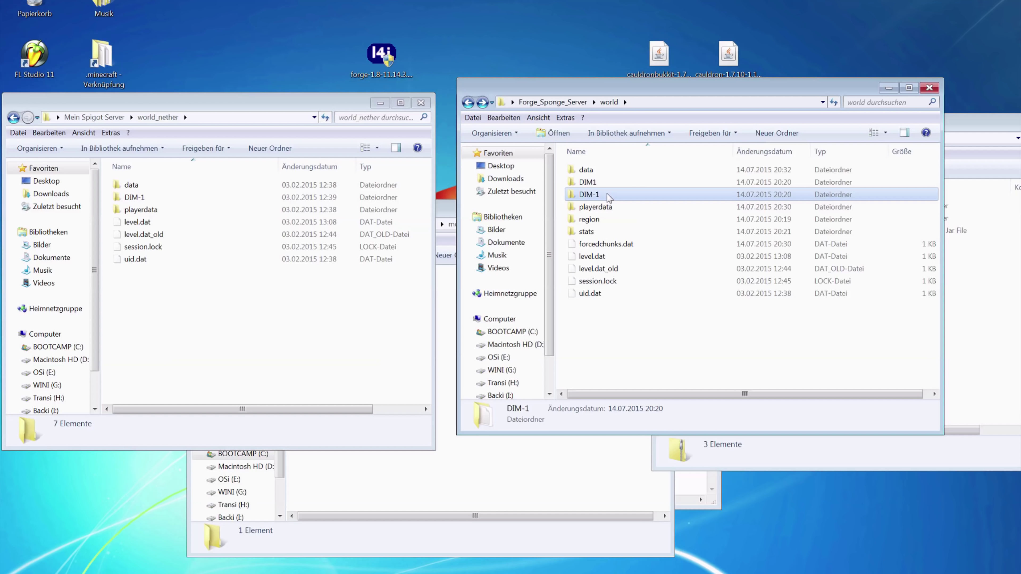
{"action": "double_click", "coordinate": [607, 193]}
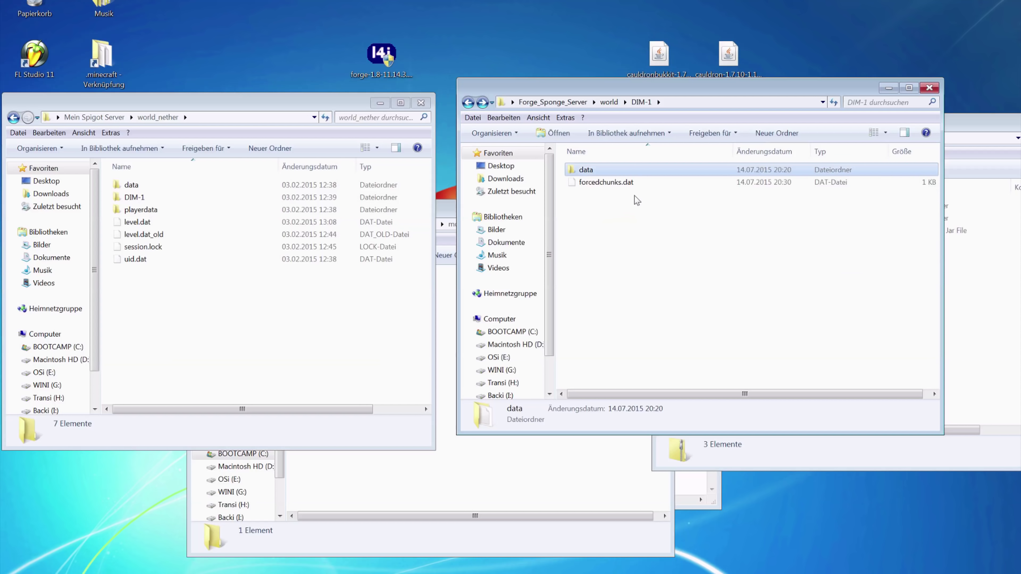
{"action": "left_click", "coordinate": [601, 210]}
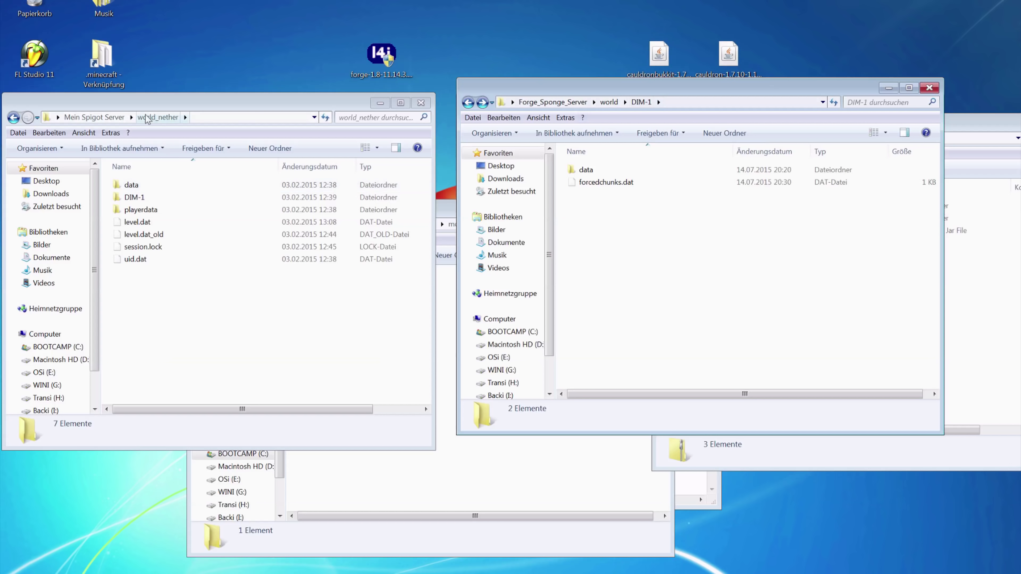
Copy all world_nether contents except its DIM-1 folder into the Forge world's DIM-1 folder, merging the existing data folder
{"action": "left_click_drag", "start_coordinate": [133, 185], "coordinate": [166, 187]}
{"action": "left_click_drag", "start_coordinate": [160, 286], "coordinate": [160, 181]}
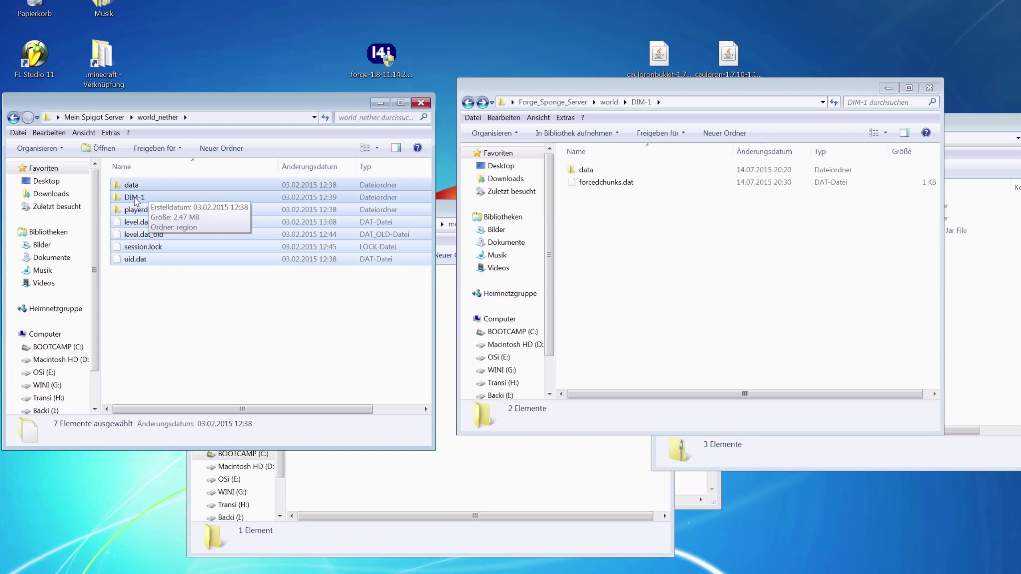
{"action": "left_click", "coordinate": [142, 196], "text": "ctrl"}
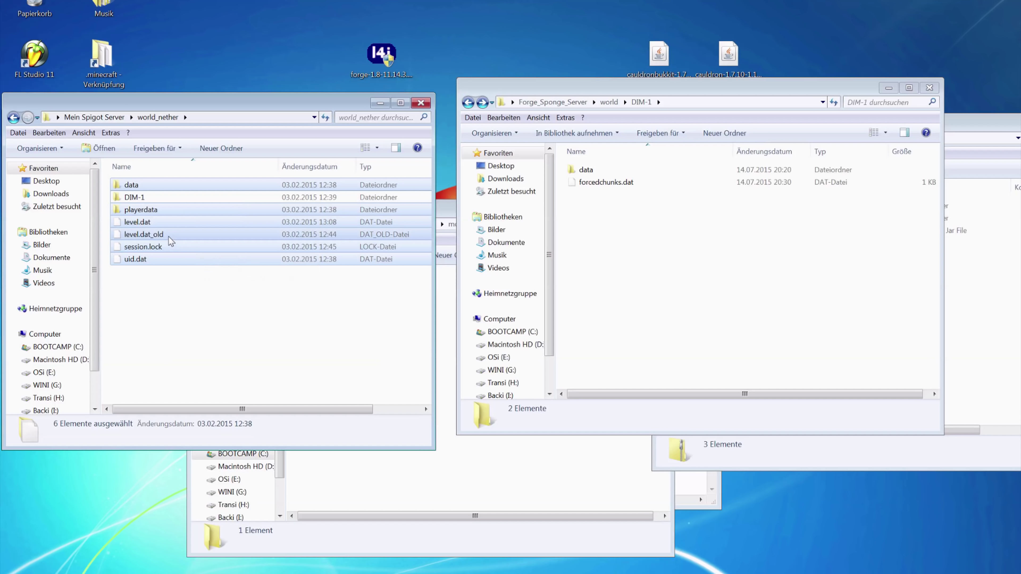
{"action": "left_click_drag", "start_coordinate": [170, 233], "coordinate": [661, 251]}
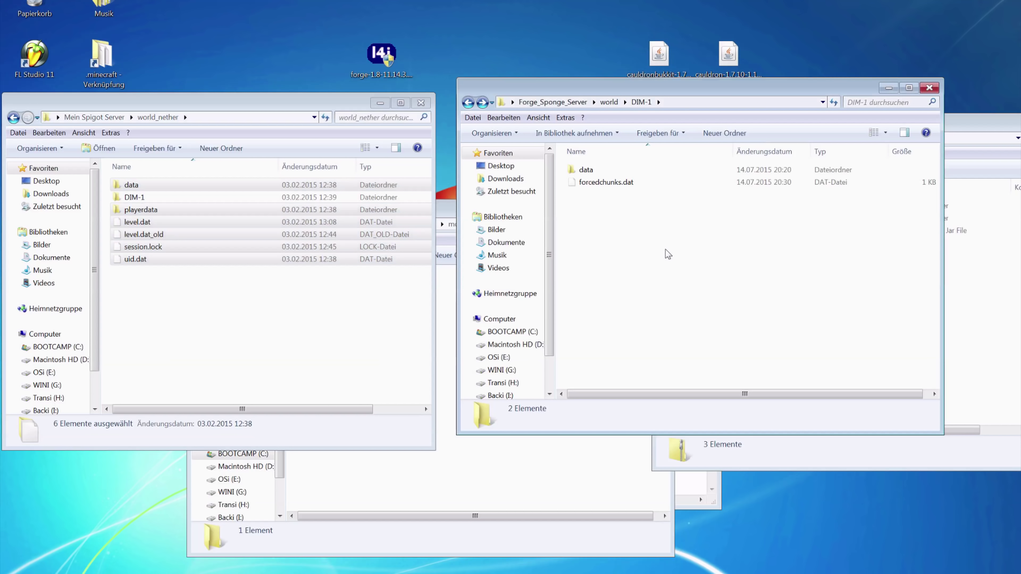
{"action": "left_click", "coordinate": [453, 404]}
{"action": "left_click", "coordinate": [498, 380]}
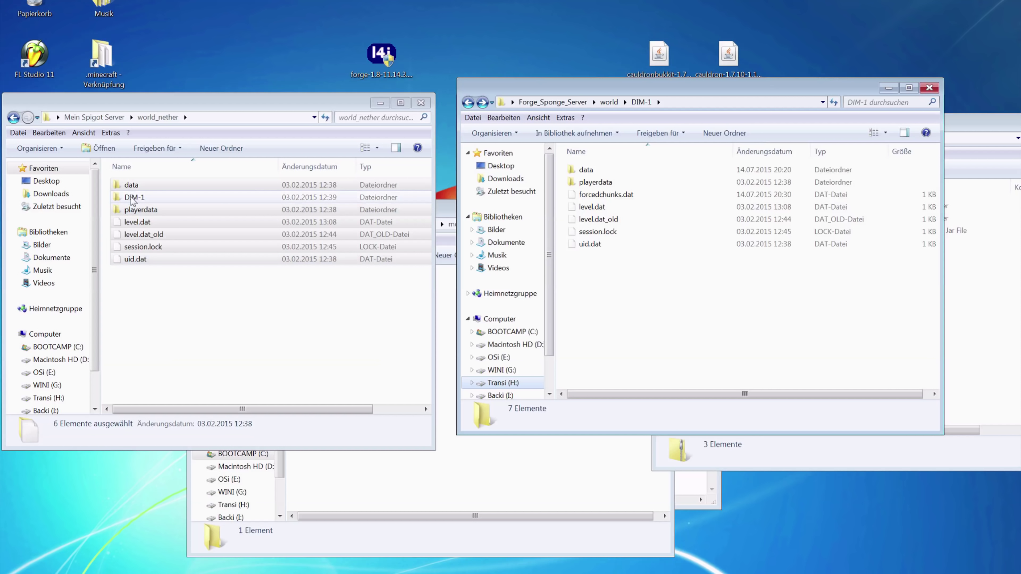
Copy the region folder from the Spigot server's world_nether DIM-1 folder into the Forge world's DIM-1 folder
{"action": "left_click", "coordinate": [172, 201]}
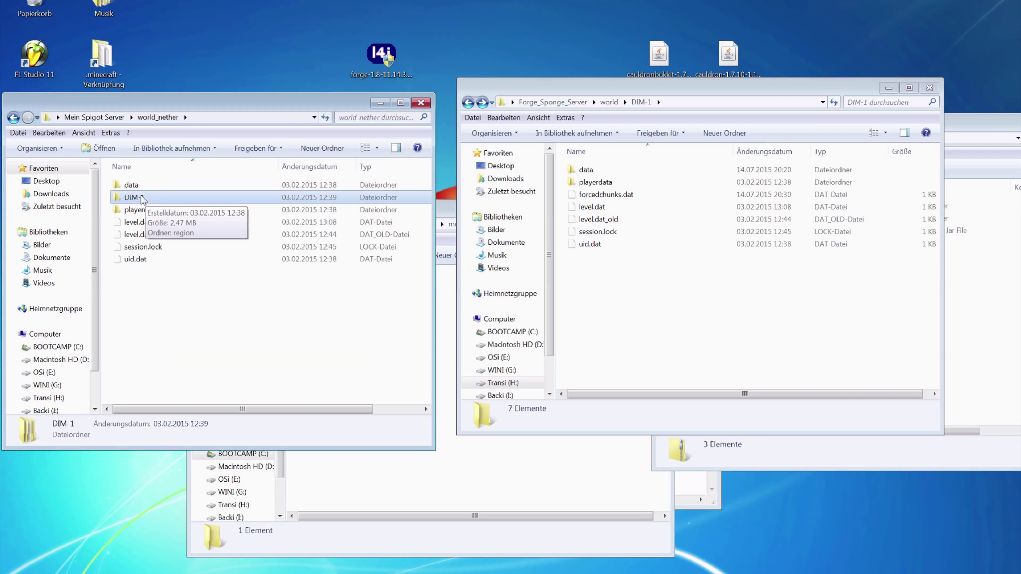
{"action": "double_click", "coordinate": [151, 197]}
{"action": "left_click", "coordinate": [149, 187]}
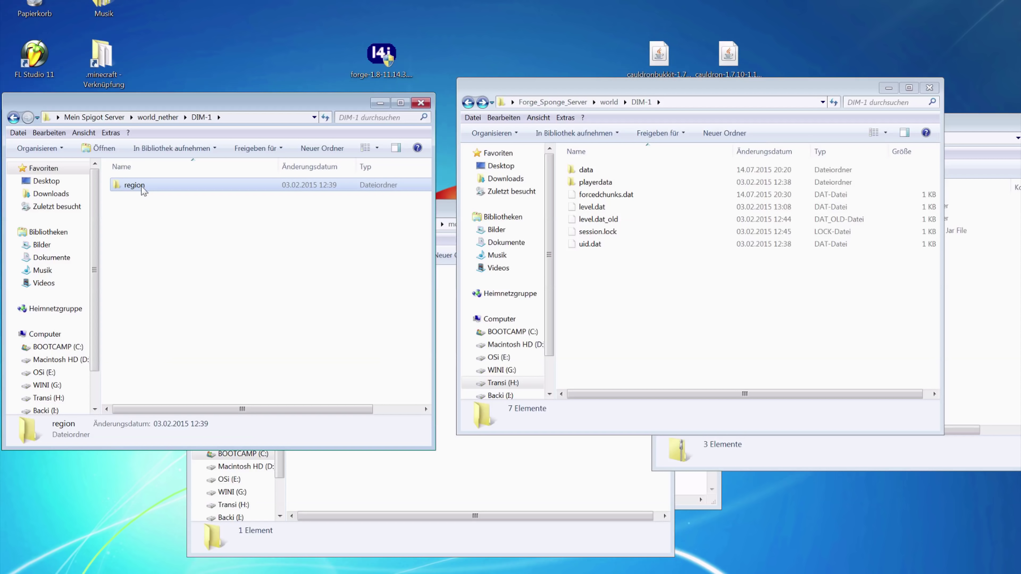
{"action": "key", "text": "ctrl+c"}
{"action": "left_click", "coordinate": [322, 231]}
{"action": "left_click", "coordinate": [631, 325]}
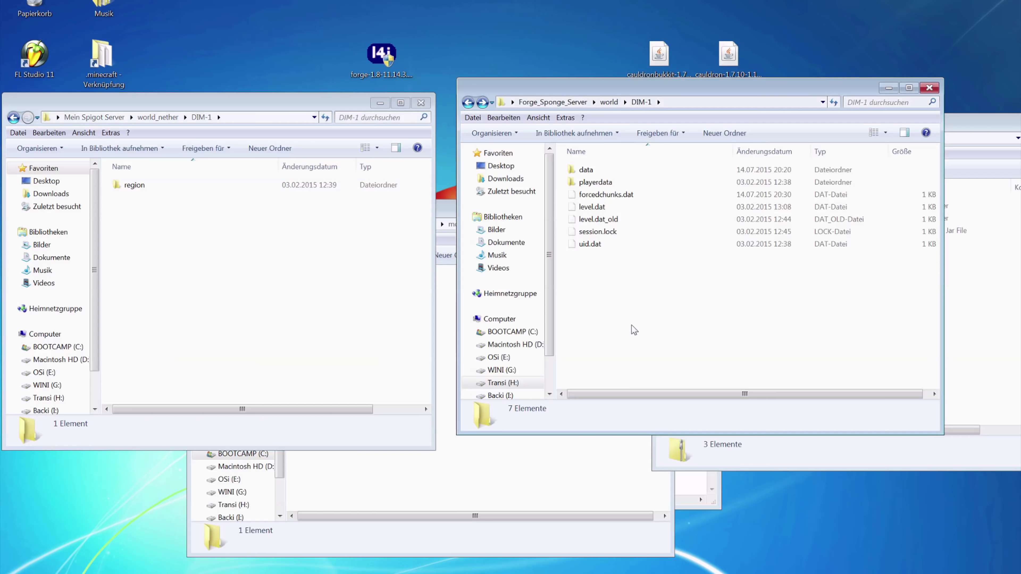
{"action": "key", "text": "ctrl+v"}
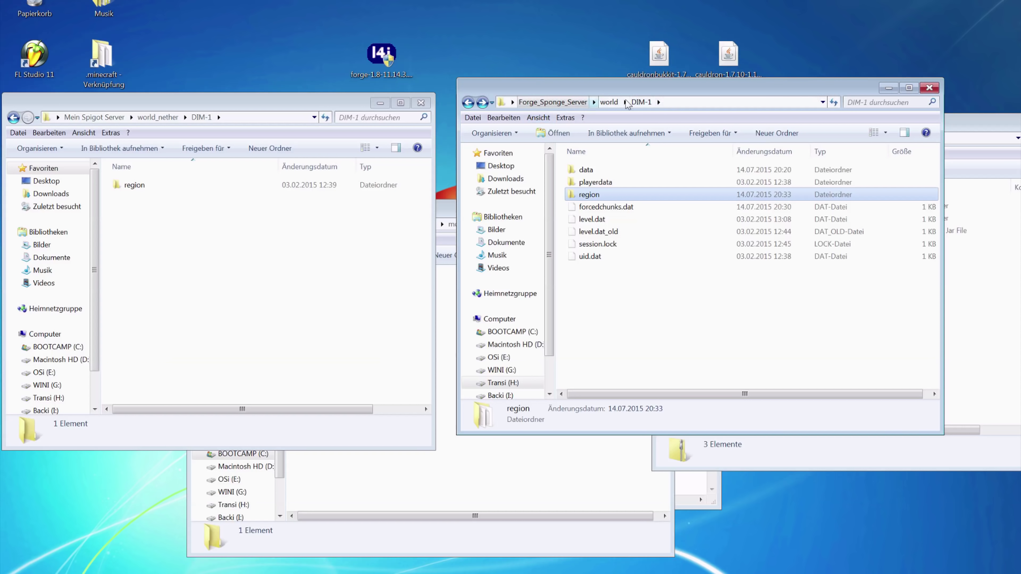
Return to the Forge server's world folder and the Spigot server's main folder
{"action": "left_click", "coordinate": [617, 105]}
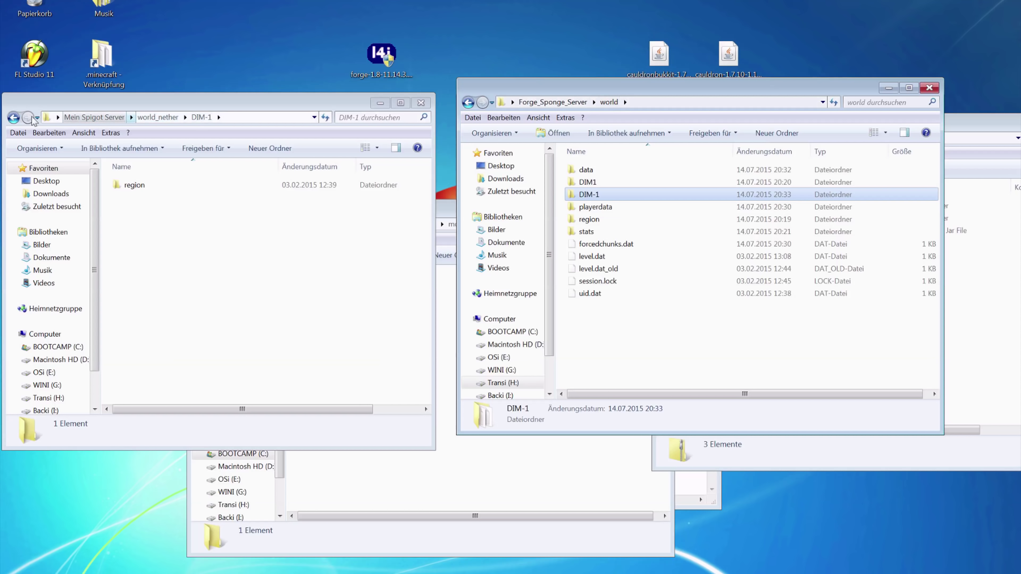
{"action": "left_click", "coordinate": [14, 118]}
{"action": "left_click", "coordinate": [13, 118]}
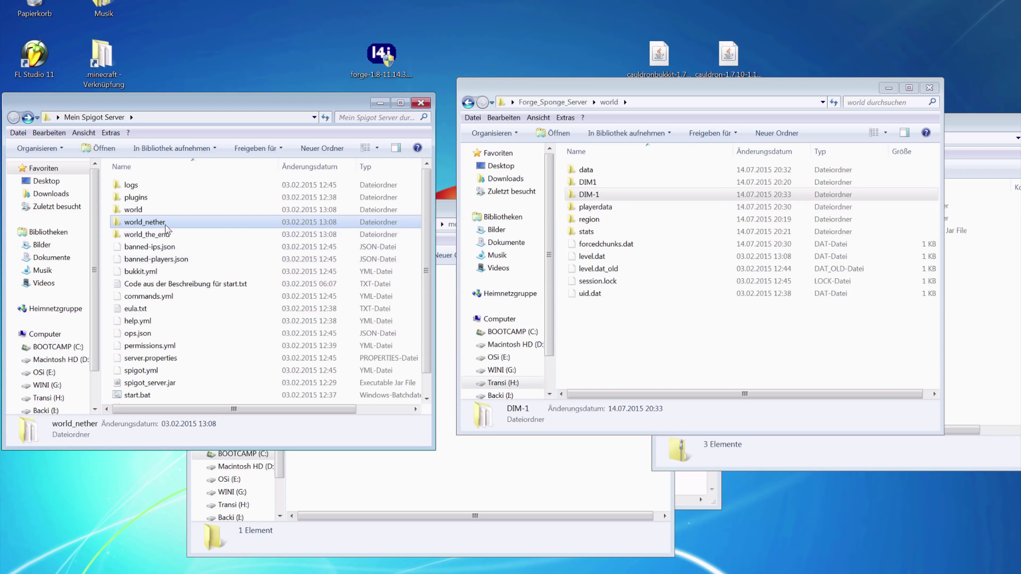
Open the single-player save New World in the .minecraft saves folder and select all its contents
{"action": "double_click", "coordinate": [119, 57]}
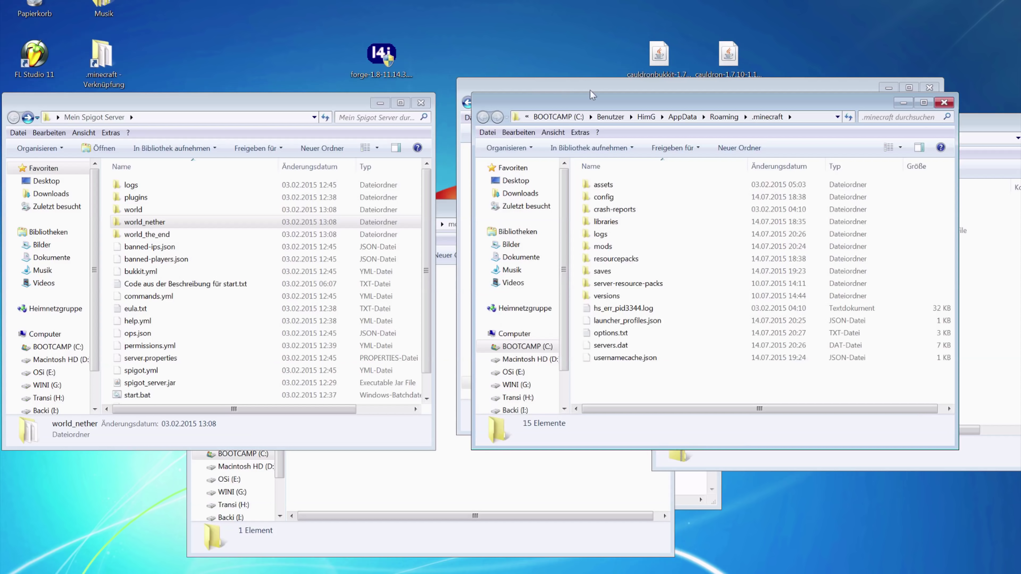
{"action": "left_click_drag", "start_coordinate": [625, 108], "coordinate": [153, 111]}
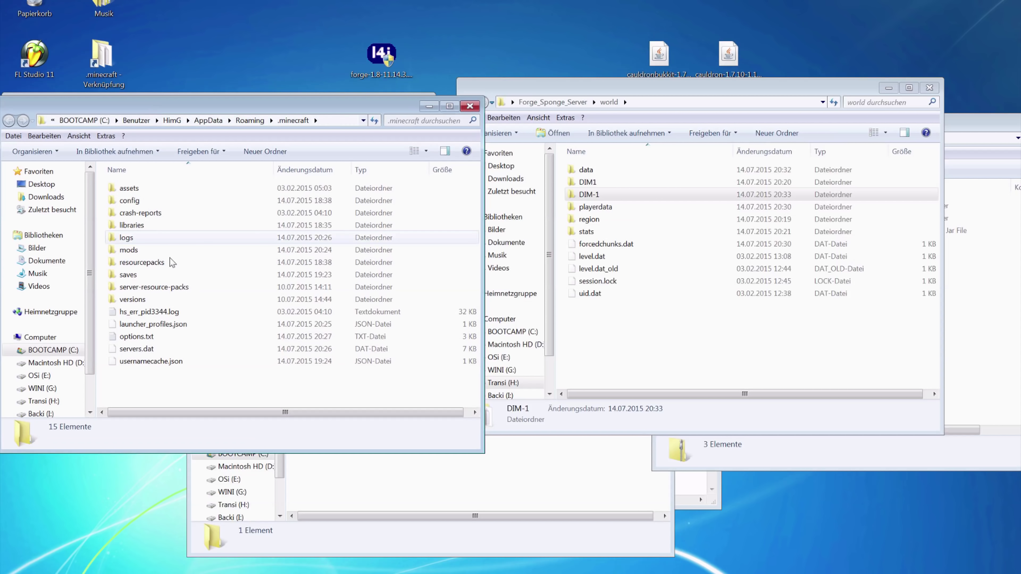
{"action": "double_click", "coordinate": [137, 275]}
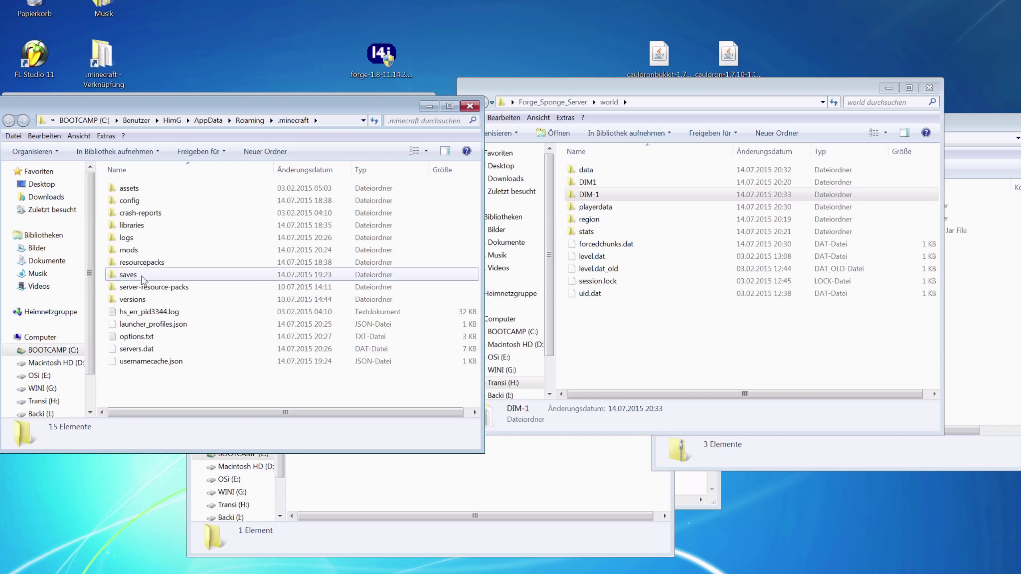
{"action": "left_click", "coordinate": [145, 193]}
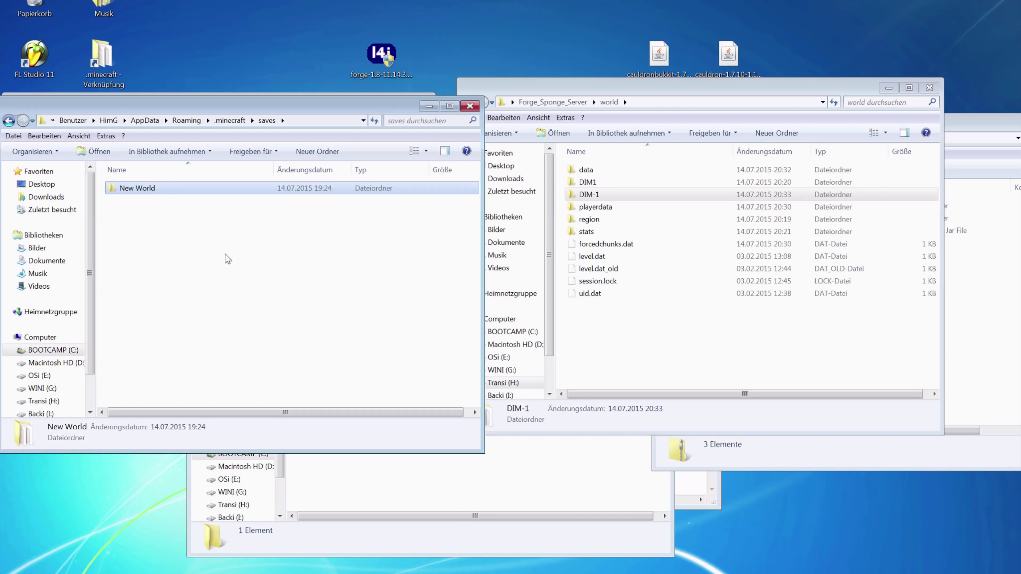
{"action": "double_click", "coordinate": [167, 194]}
{"action": "left_click_drag", "start_coordinate": [158, 359], "coordinate": [176, 176]}
Go up to the Forge_Sponge_Server folder and reopen its world folder
{"action": "left_click", "coordinate": [635, 345]}
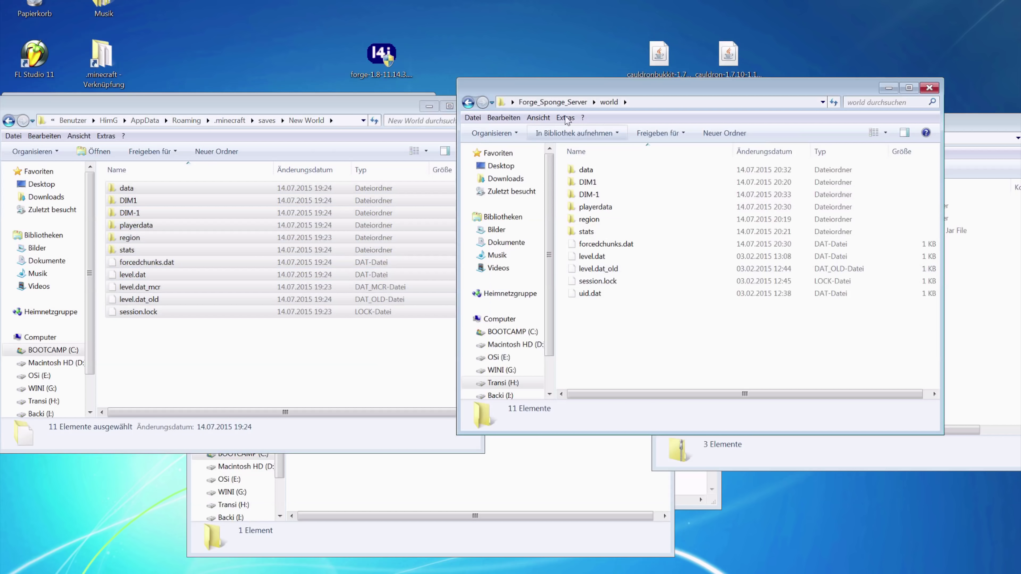
{"action": "left_click", "coordinate": [562, 102]}
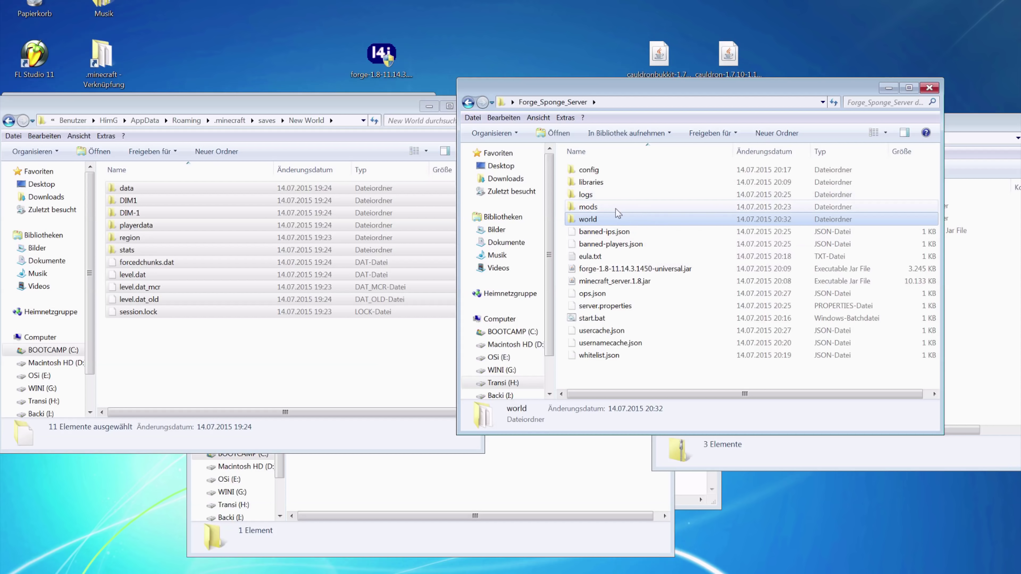
{"action": "double_click", "coordinate": [604, 218]}
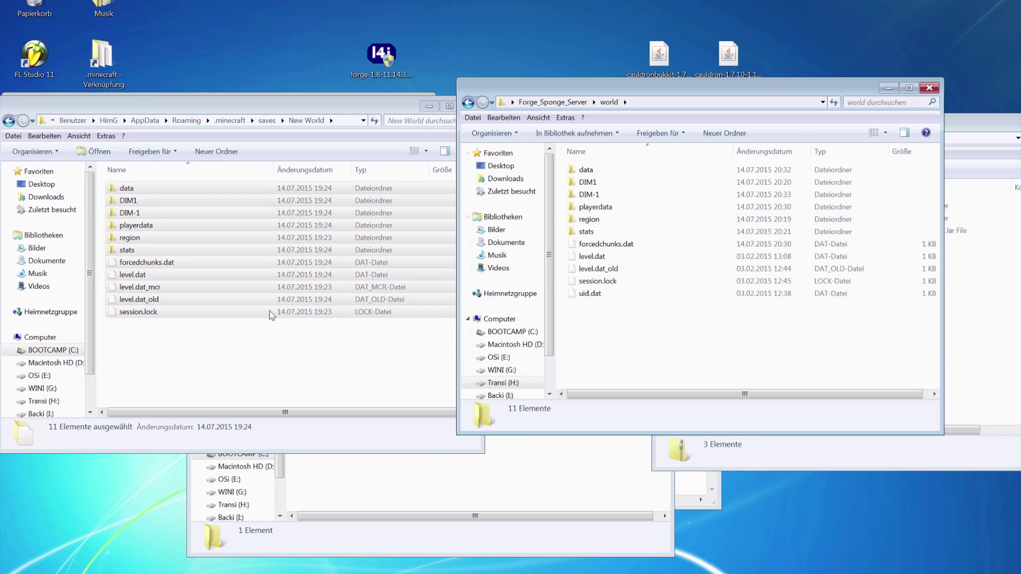
Review the contents of the New World save, go back up to .minecraft and close its window
{"action": "left_click_drag", "start_coordinate": [193, 260], "coordinate": [269, 342]}
{"action": "left_click", "coordinate": [193, 201]}
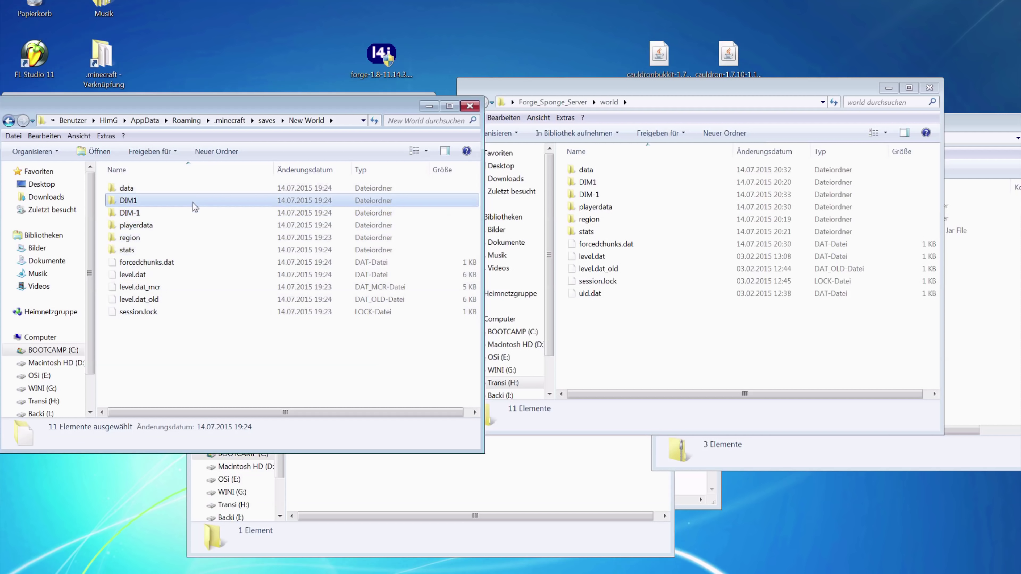
{"action": "left_click_drag", "start_coordinate": [165, 371], "coordinate": [168, 177]}
{"action": "left_click", "coordinate": [267, 121]}
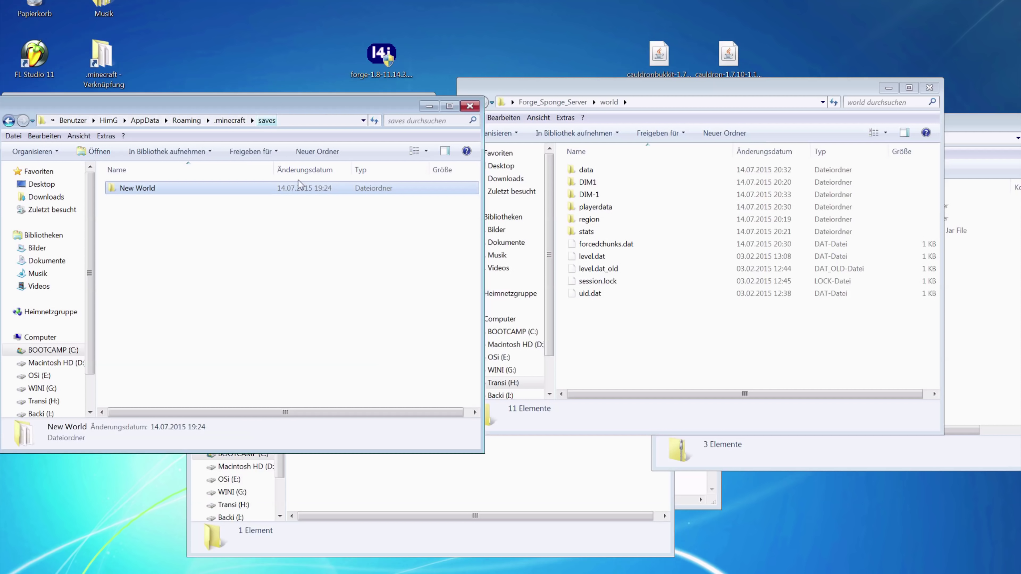
{"action": "left_click", "coordinate": [237, 122]}
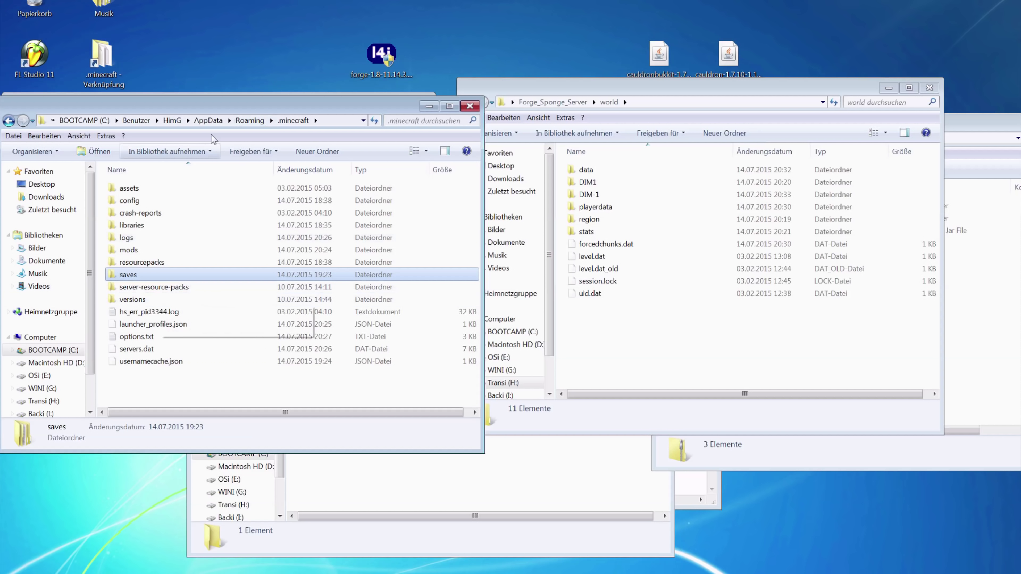
{"action": "left_click", "coordinate": [469, 106]}
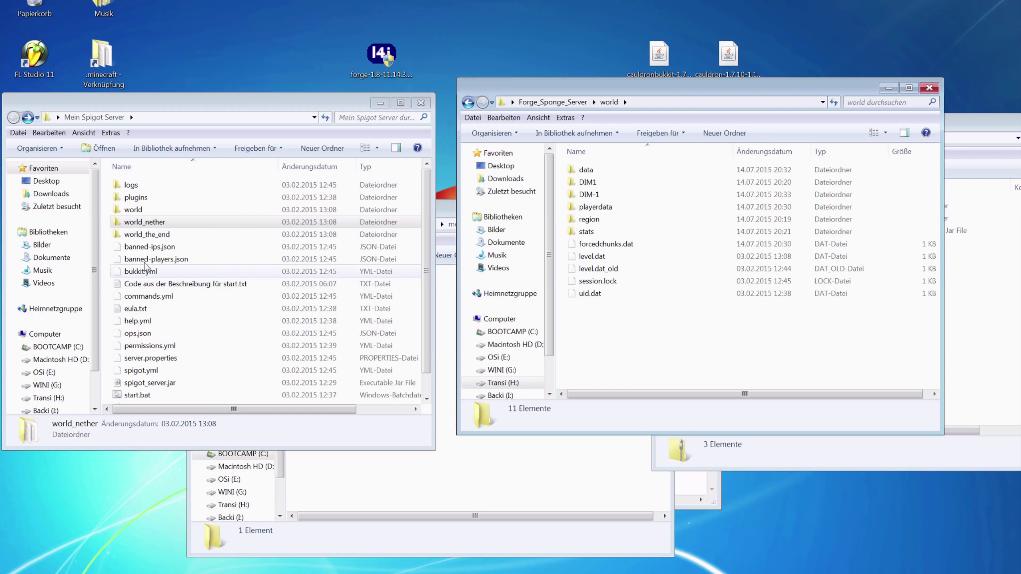
Copy banned-ips.json, banned-players.json, ops.json, server.properties and whitelist.json from the Spigot server folder
{"action": "left_click", "coordinate": [157, 272]}
{"action": "scroll", "coordinate": [159, 277], "scroll_direction": "down", "scroll_amount": 1}
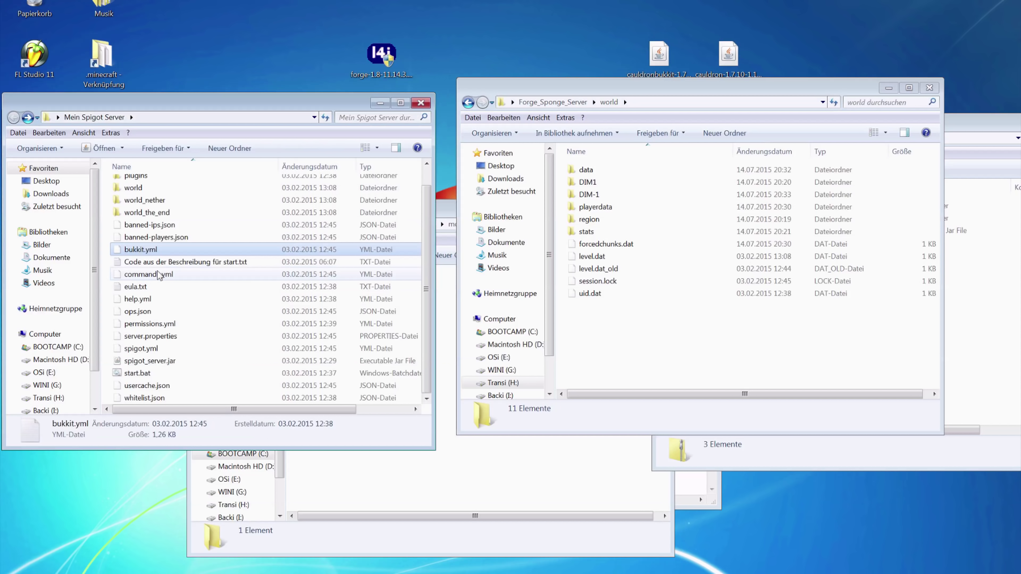
{"action": "left_click", "coordinate": [155, 337]}
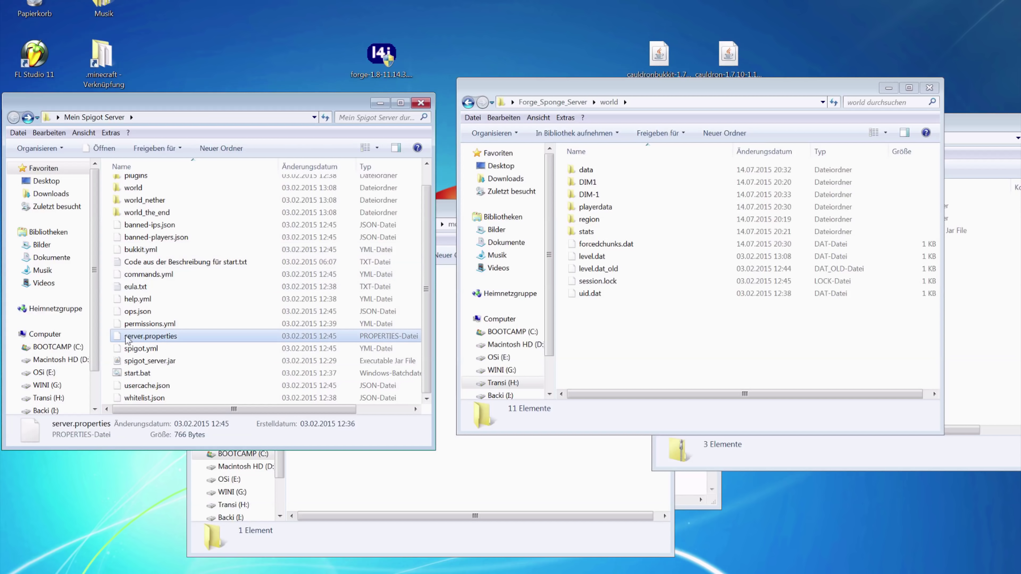
{"action": "left_click", "coordinate": [147, 312]}
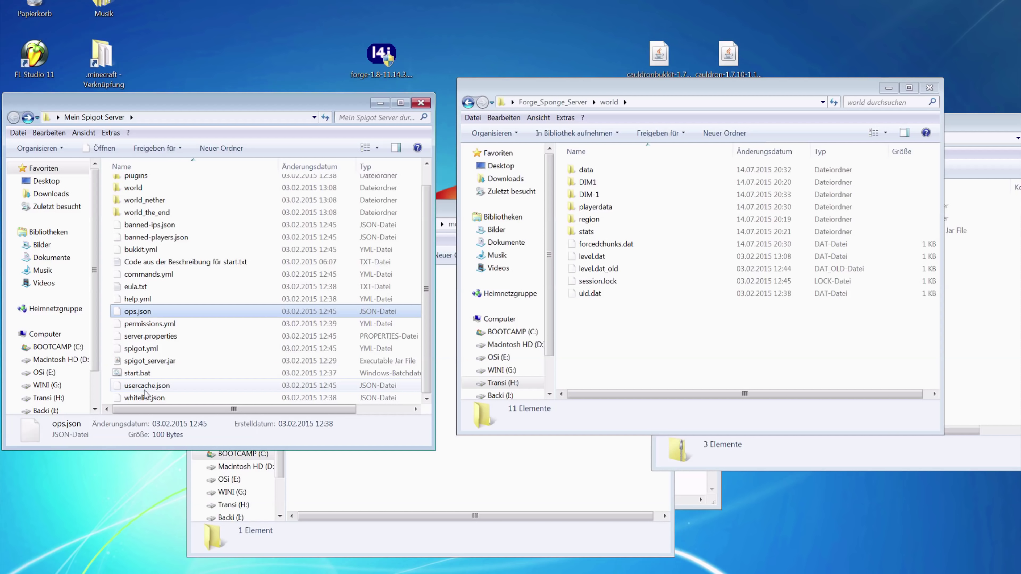
{"action": "scroll", "coordinate": [168, 287], "scroll_direction": "up", "scroll_amount": 1}
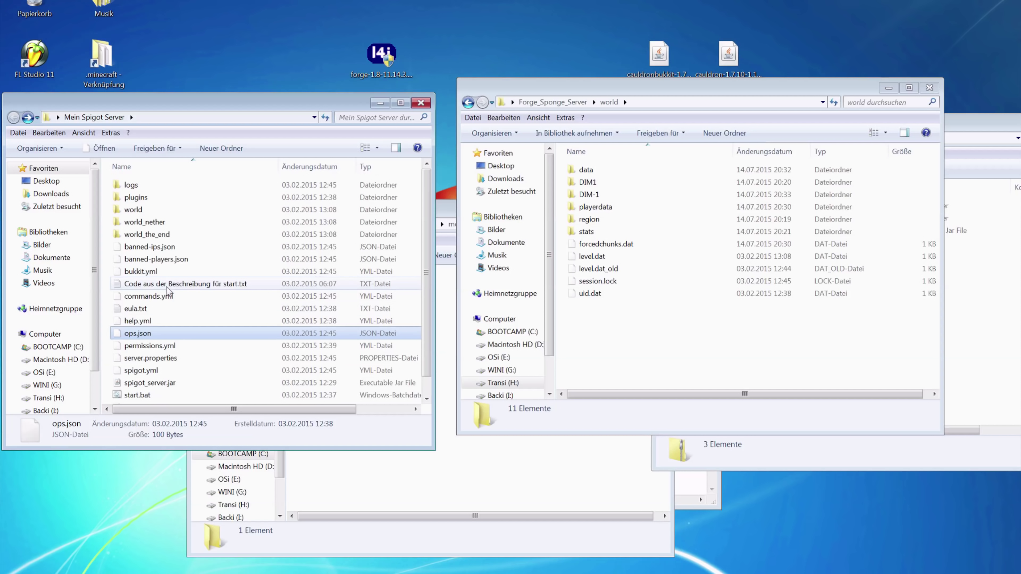
{"action": "scroll", "coordinate": [168, 288], "scroll_direction": "down", "scroll_amount": 1}
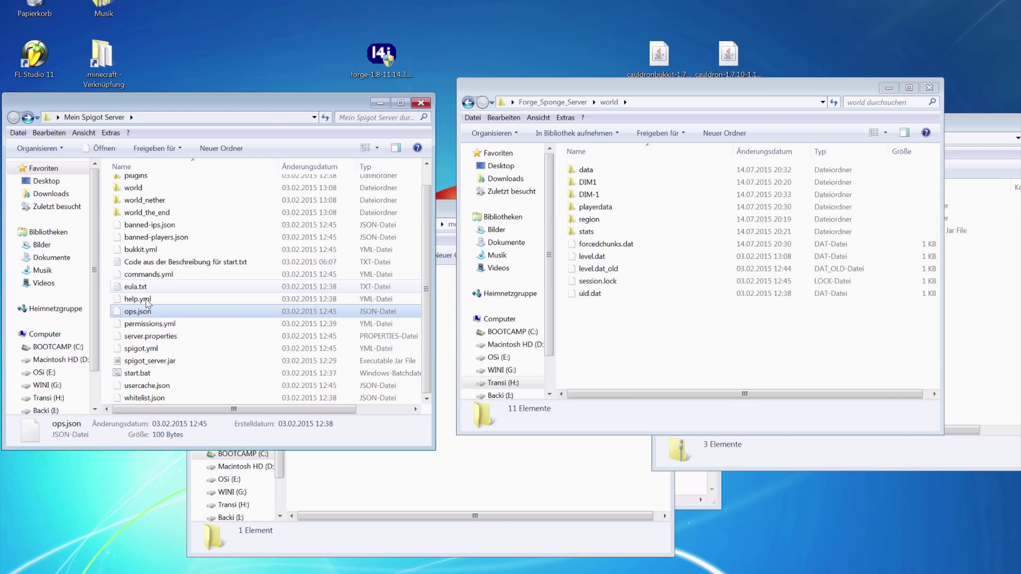
{"action": "left_click", "coordinate": [149, 225], "text": "ctrl"}
{"action": "left_click", "coordinate": [152, 238], "text": "ctrl"}
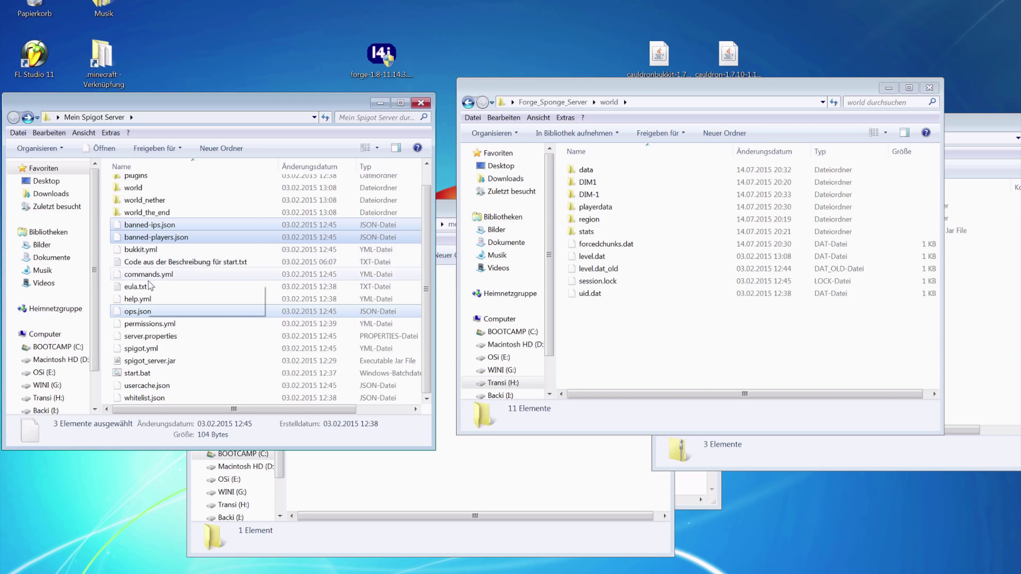
{"action": "left_click", "coordinate": [152, 337], "text": "ctrl"}
{"action": "left_click", "coordinate": [145, 398], "text": "ctrl"}
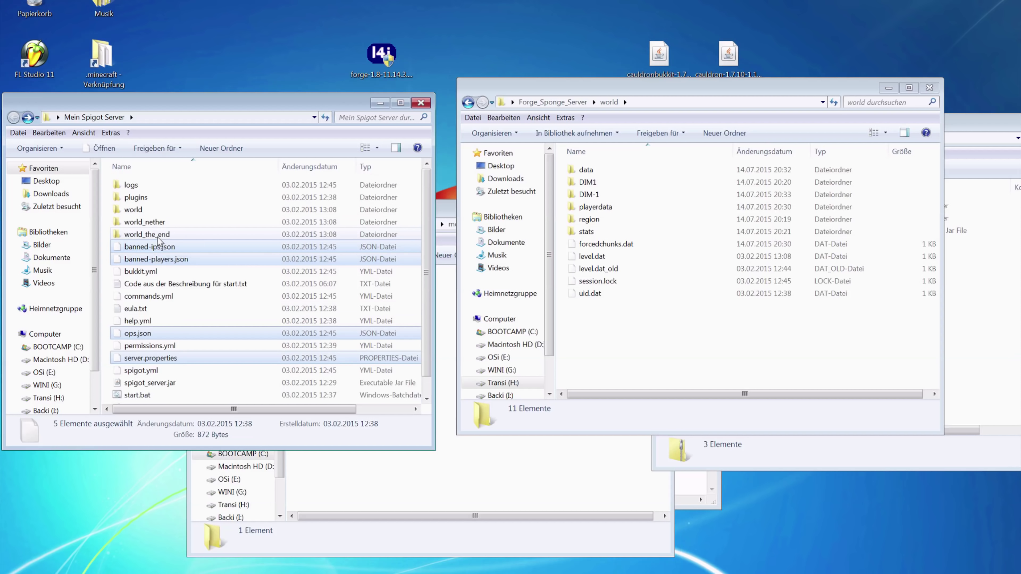
{"action": "scroll", "coordinate": [159, 239], "scroll_direction": "up", "scroll_amount": 1}
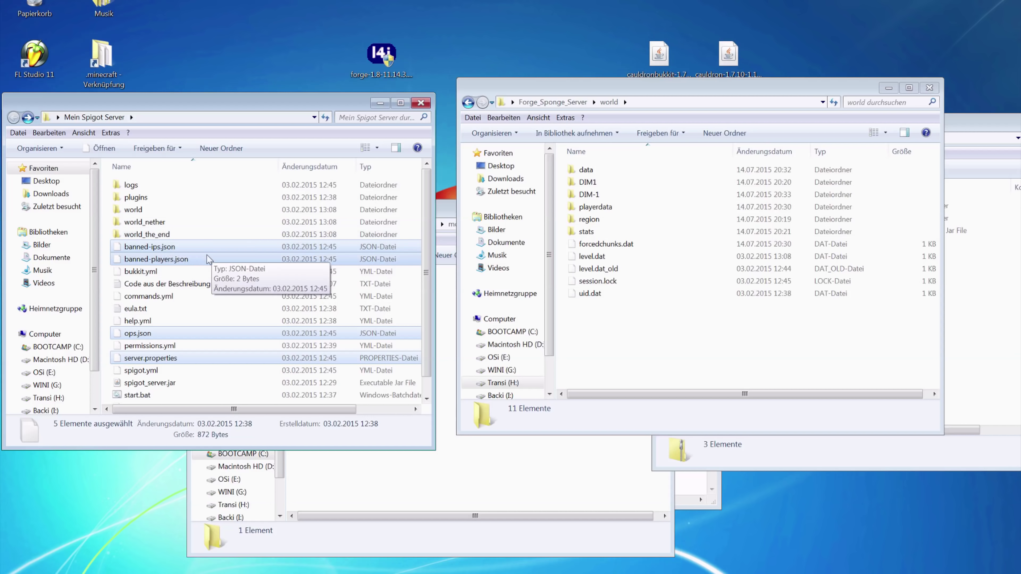
Paste the copied configuration files into the Forge_Sponge_Server main folder, replacing all existing versions
{"action": "left_click", "coordinate": [663, 318]}
{"action": "left_click", "coordinate": [554, 102]}
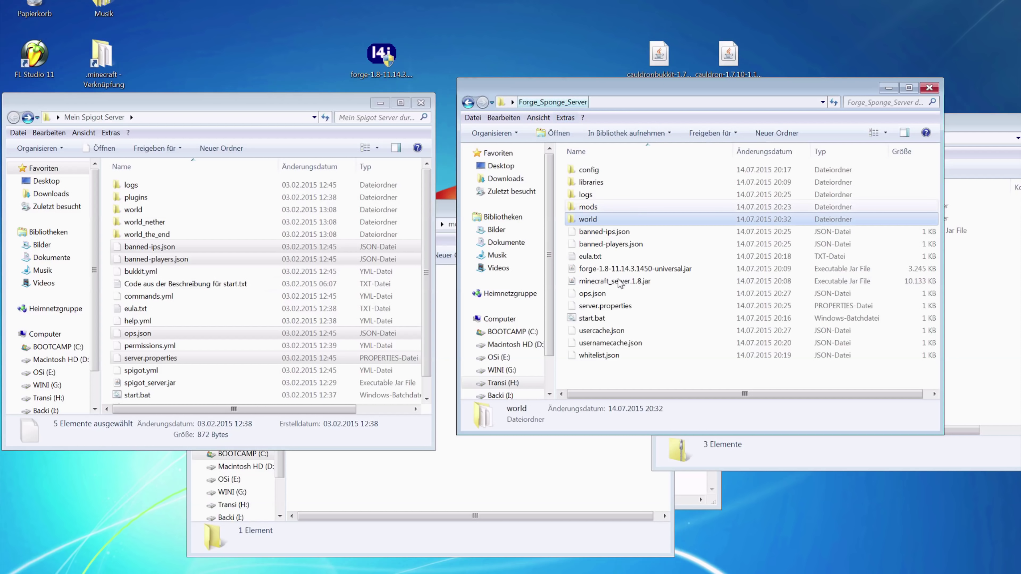
{"action": "key", "text": "ctrl+v"}
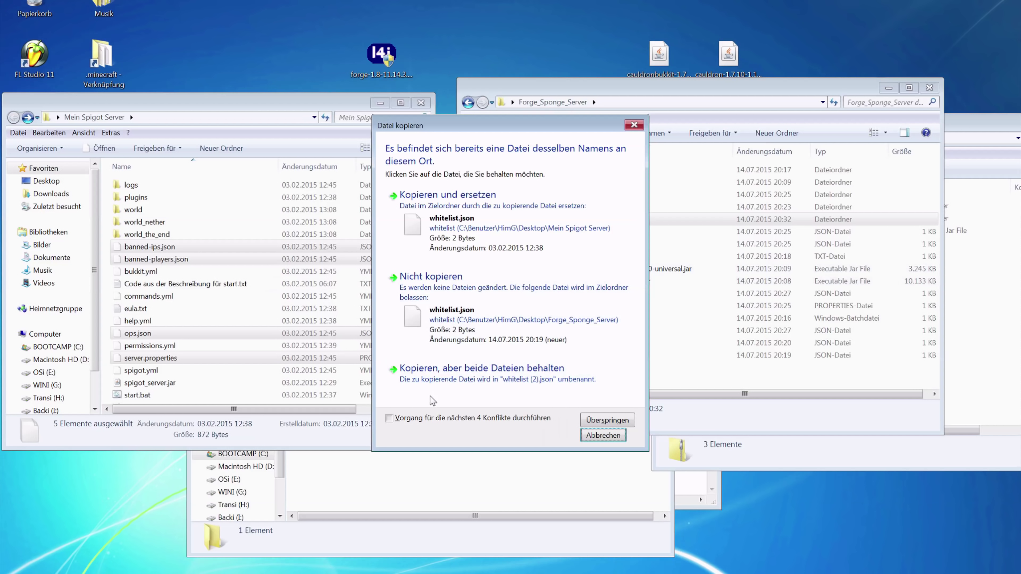
{"action": "left_click", "coordinate": [419, 419]}
{"action": "left_click", "coordinate": [447, 241]}
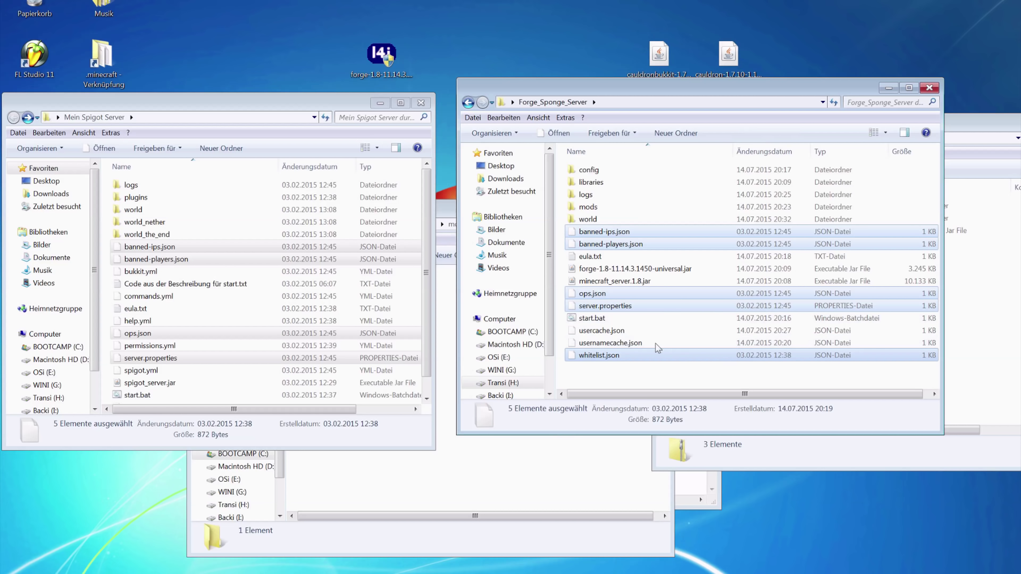
Deselect the pasted files in the Forge server folder and close the Spigot server's folder window
{"action": "left_click", "coordinate": [642, 342]}
{"action": "left_click", "coordinate": [611, 233]}
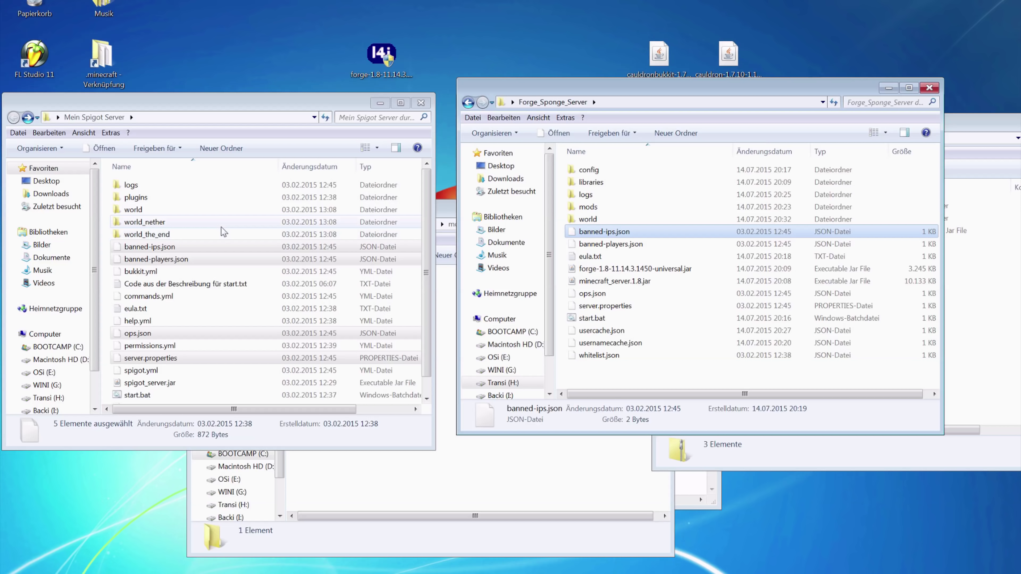
{"action": "scroll", "coordinate": [223, 232], "scroll_direction": "right", "scroll_amount": 1}
{"action": "left_click", "coordinate": [420, 102]}
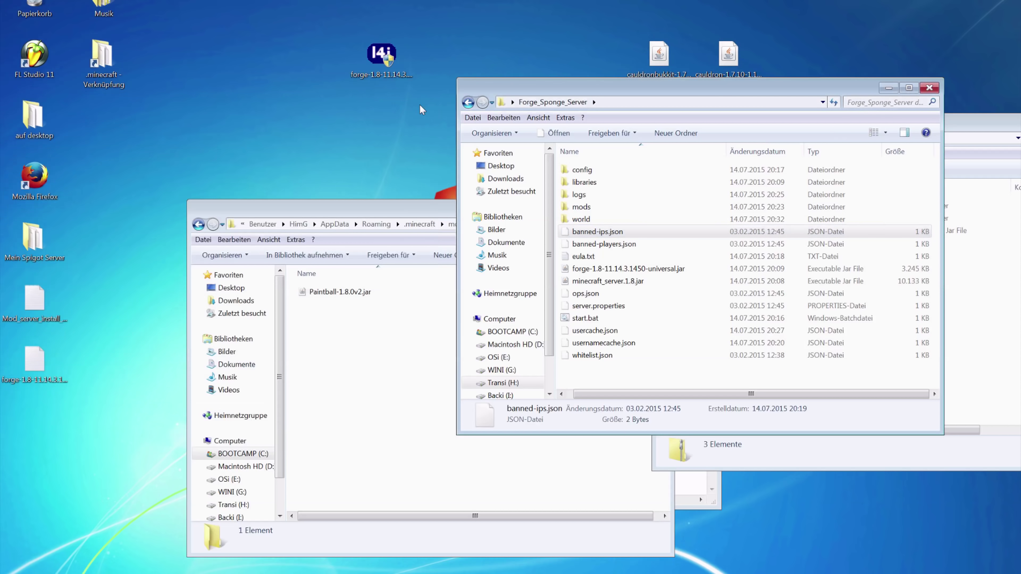